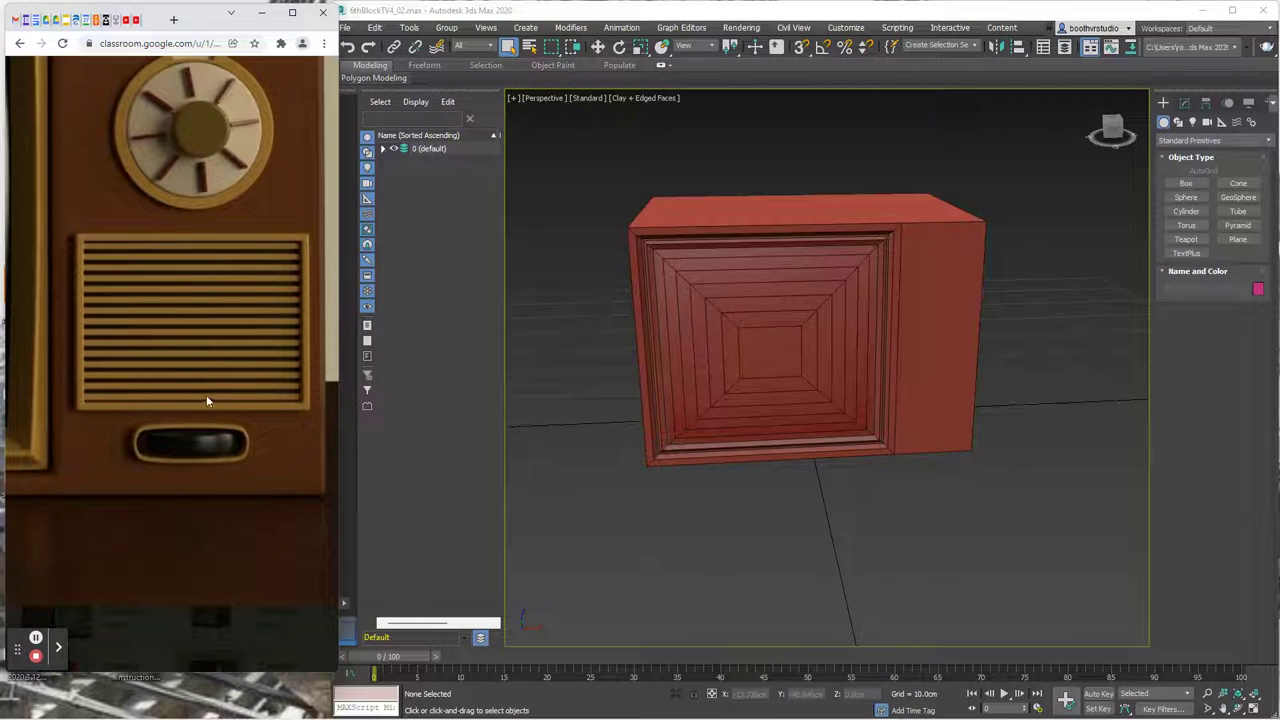
- Select the TV case box, zoom to its lower-right front corner, and show its Editable Poly settings
{"action": "left_click", "coordinate": [936, 384]}
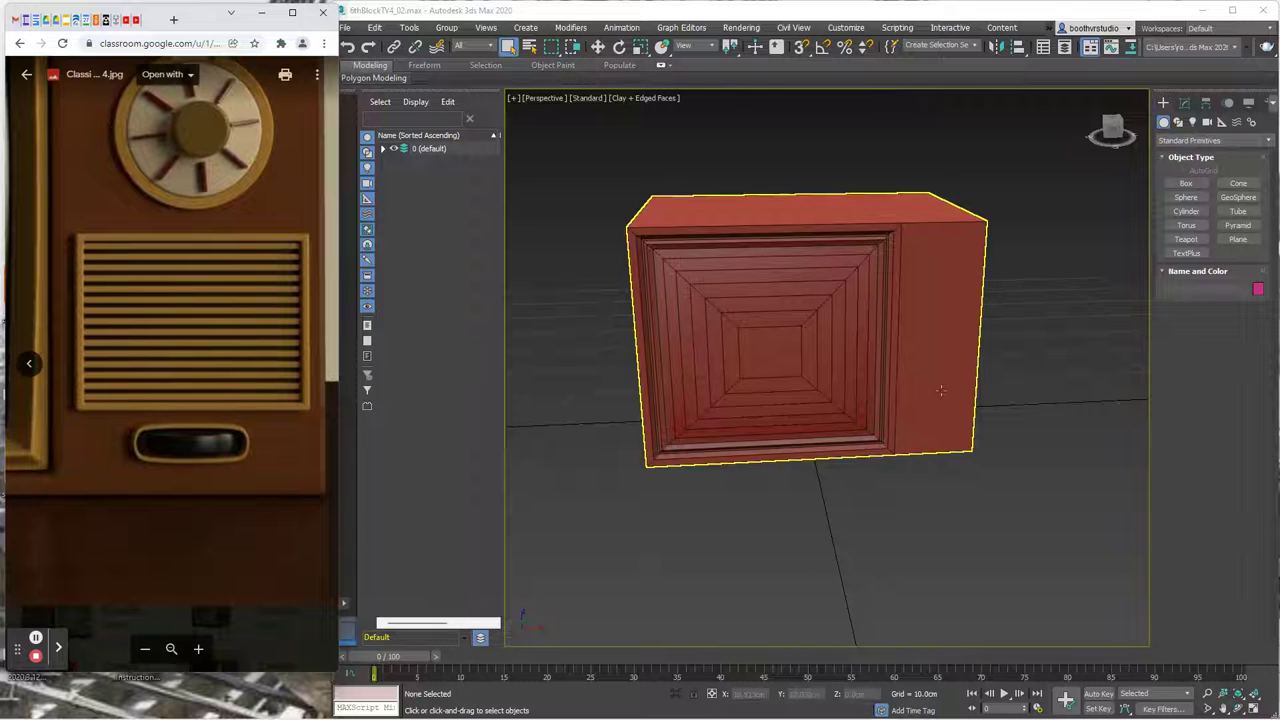
{"action": "middle_click_drag", "start_coordinate": [936, 384], "coordinate": [835, 345]}
{"action": "scroll", "coordinate": [848, 340], "scroll_direction": "up", "scroll_amount": 5}
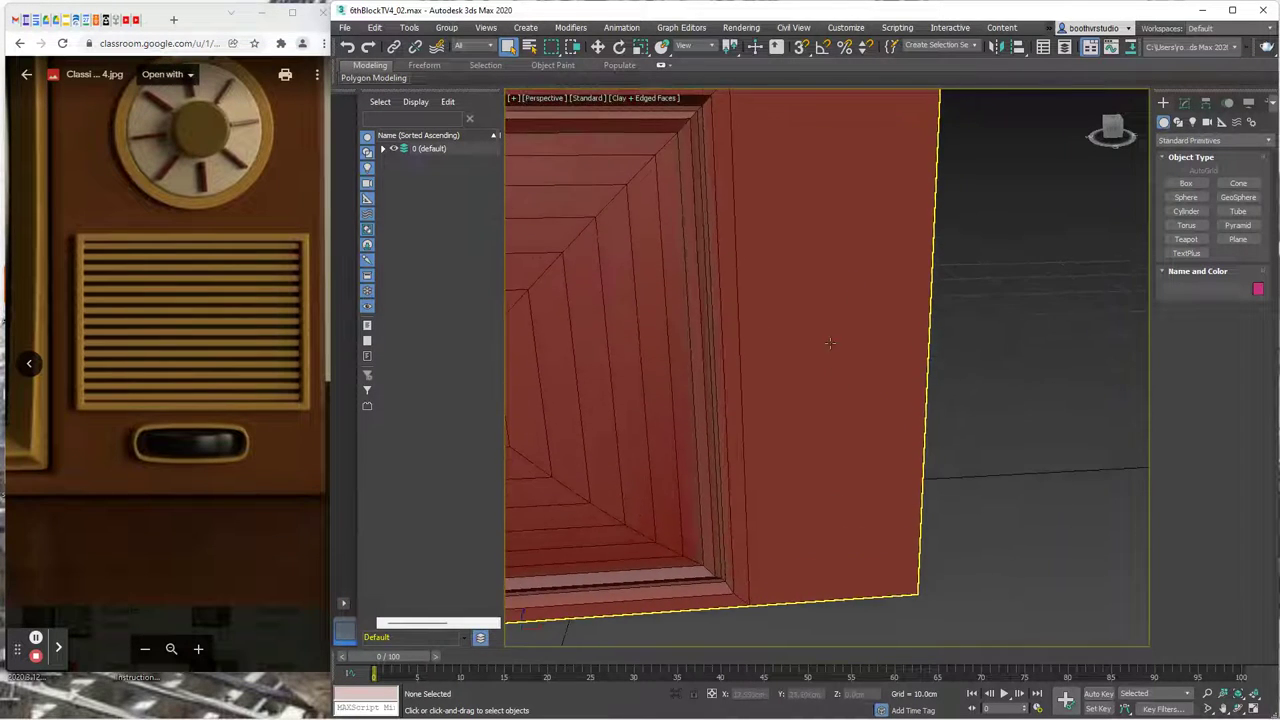
{"action": "left_click", "coordinate": [1185, 103]}
- At Edge level, select the right front panel's inner vertical edge and the case's right vertical edge
{"action": "left_click", "coordinate": [767, 175]}
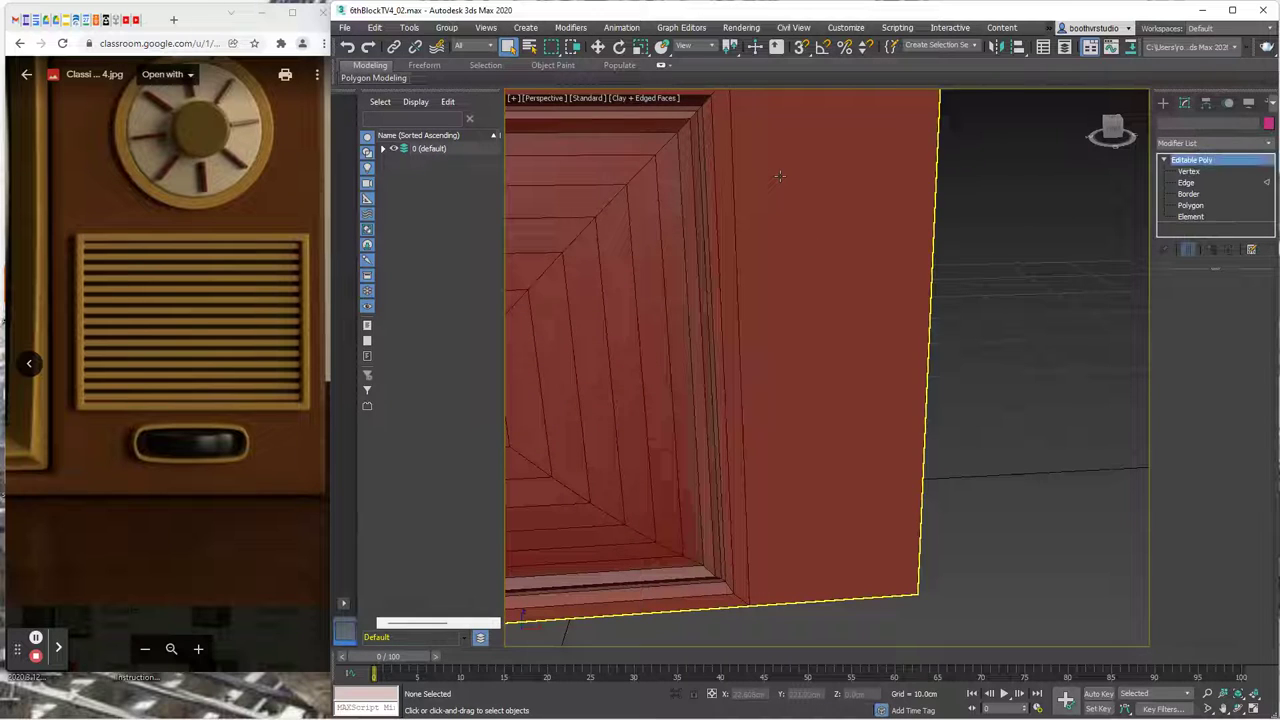
{"action": "key", "text": "2"}
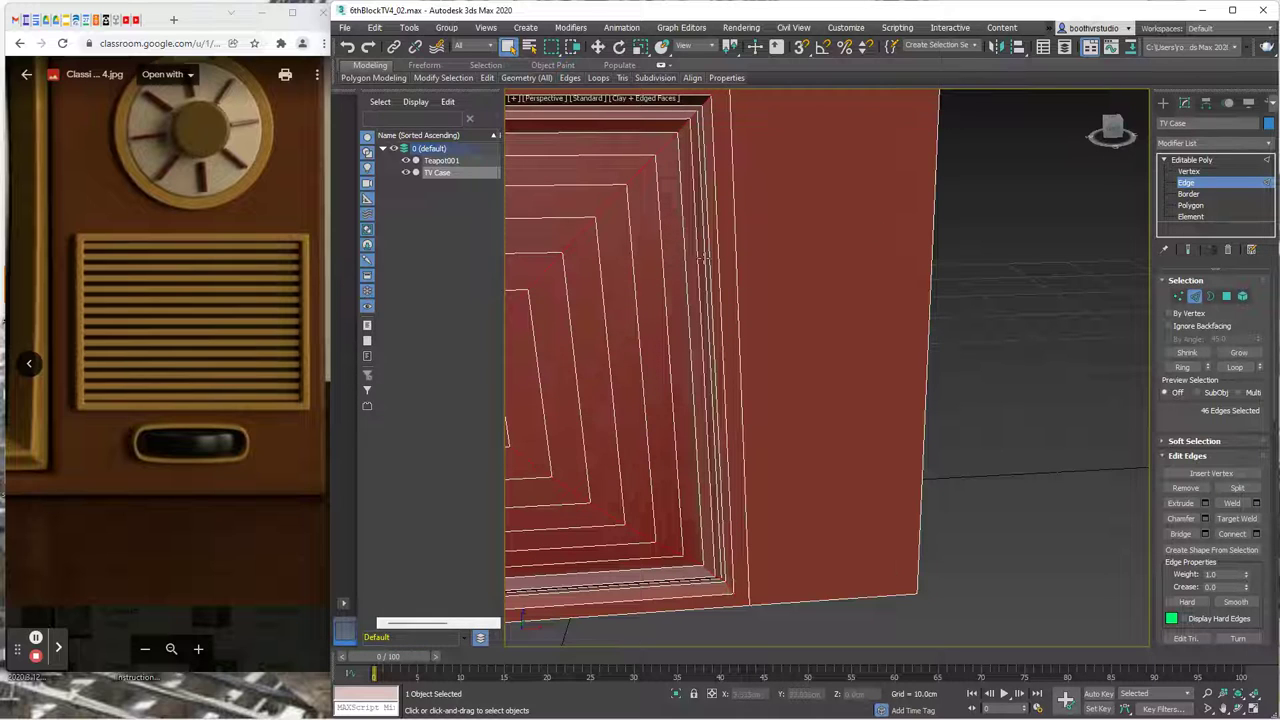
{"action": "left_click", "coordinate": [735, 258]}
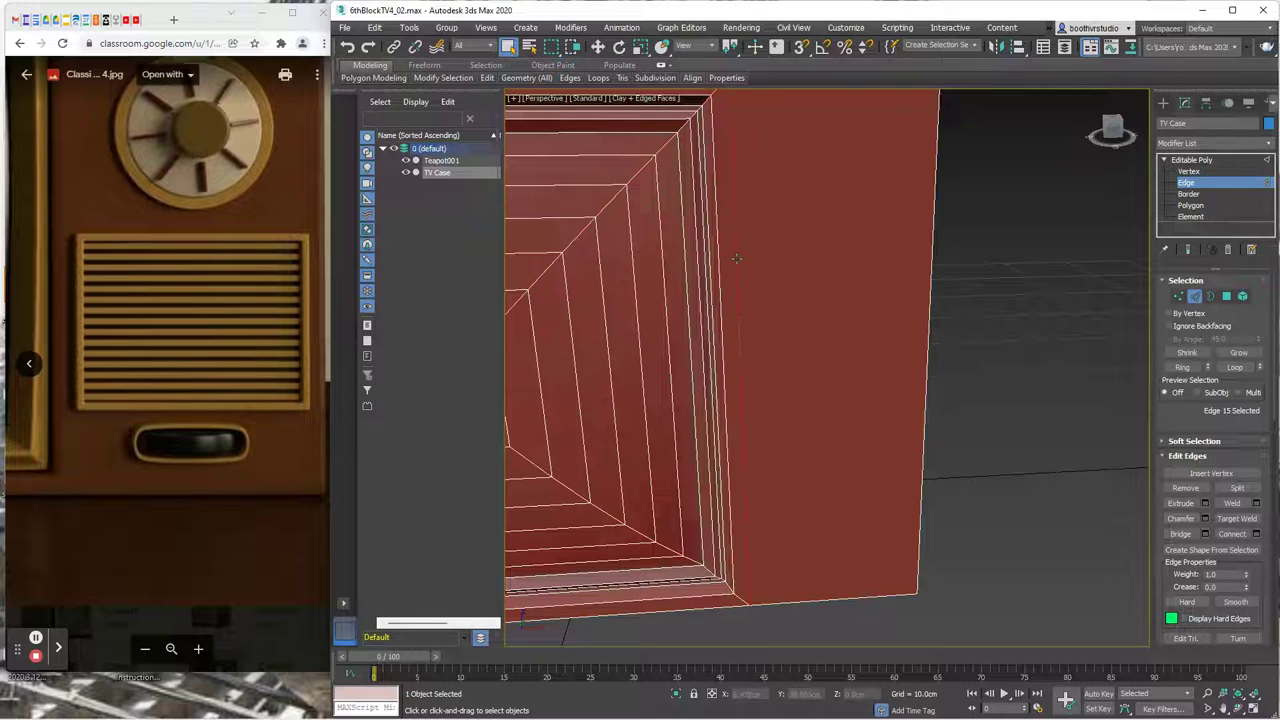
{"action": "left_click", "coordinate": [931, 259], "text": "ctrl"}
{"action": "key", "text": "ctrl+z"}
{"action": "left_click", "coordinate": [932, 270], "text": "ctrl"}
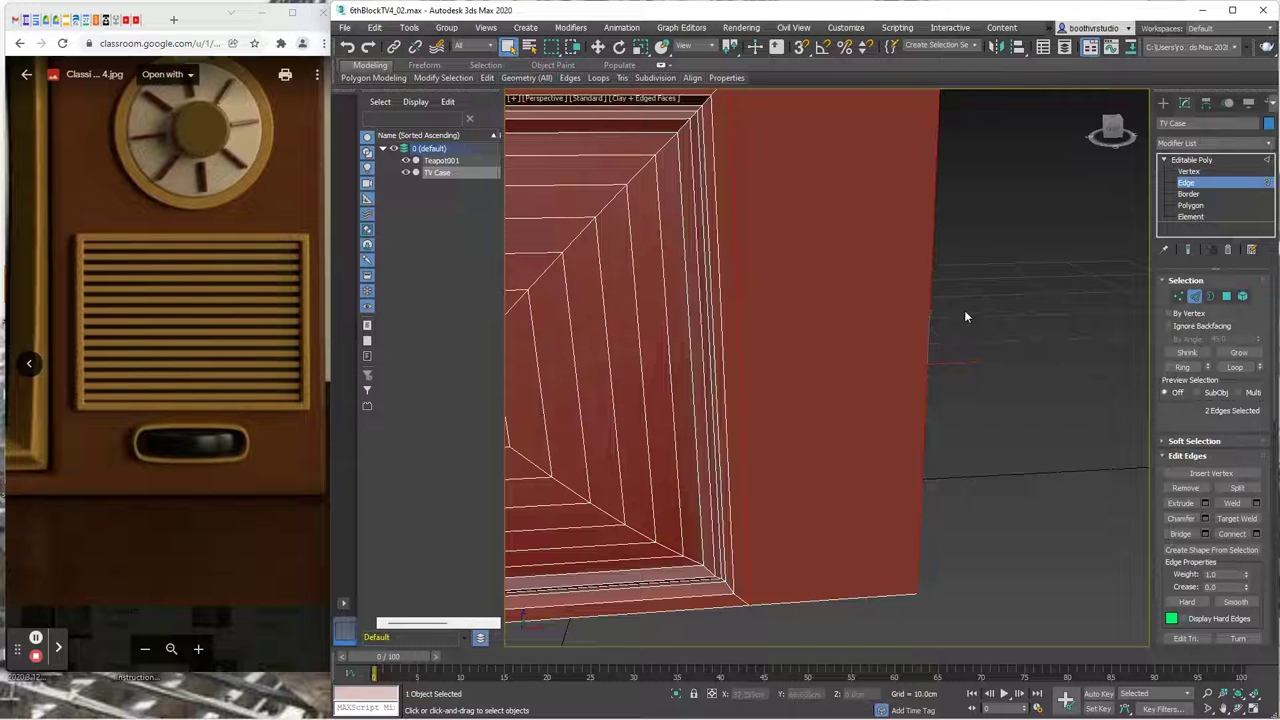
{"action": "middle_click_drag", "start_coordinate": [965, 310], "coordinate": [1185, 410], "text": "alt"}
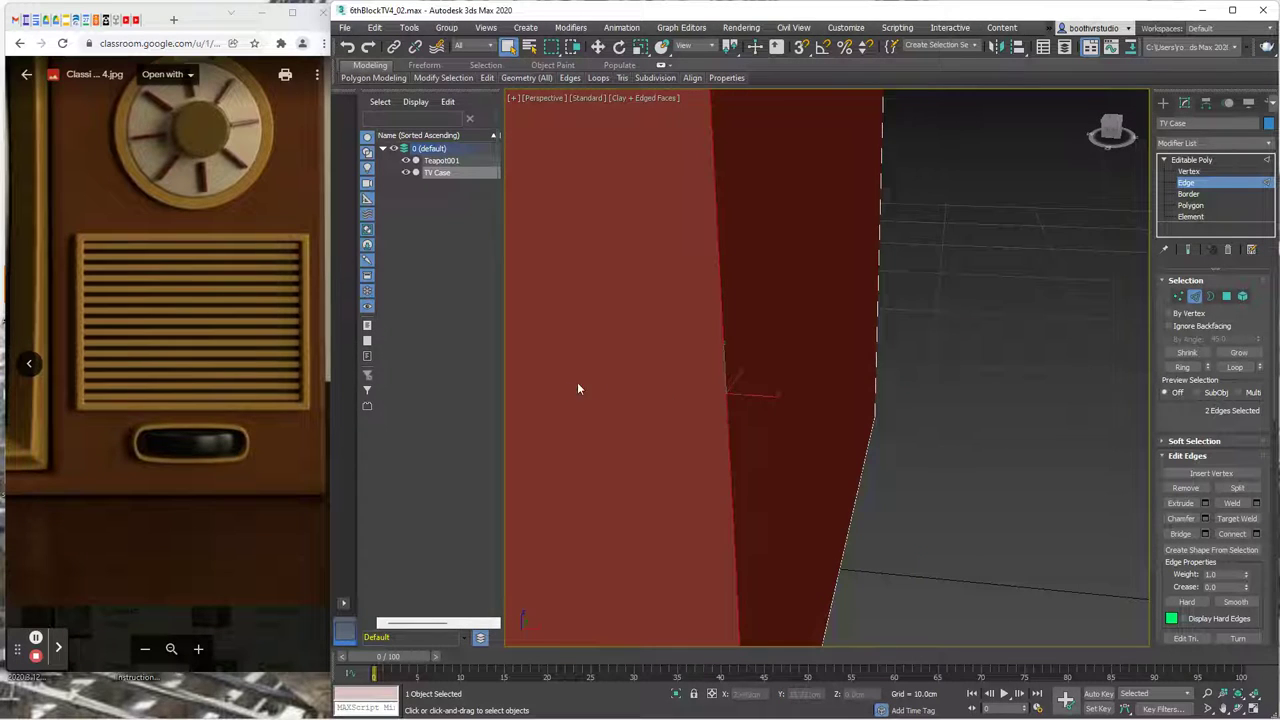
{"action": "middle_click_drag", "start_coordinate": [594, 383], "coordinate": [1220, 358], "text": "alt"}
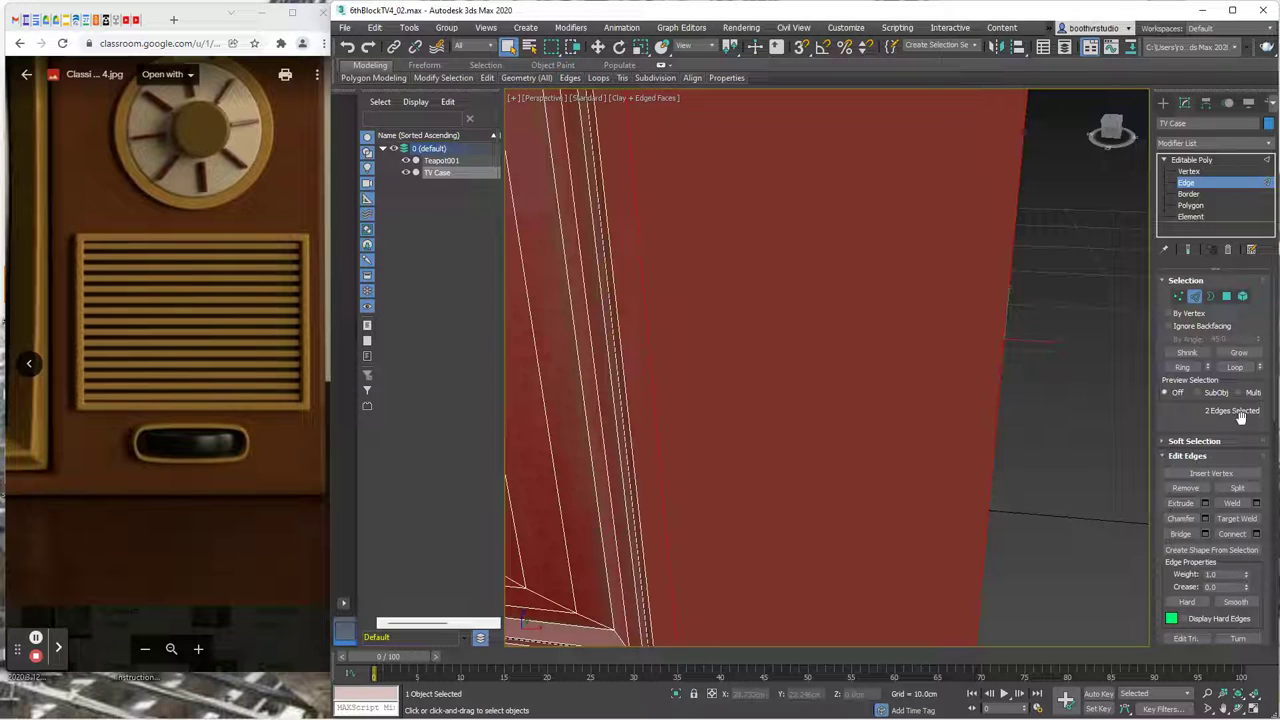
- Connect the two selected vertical edges with 2 new horizontal segments
{"action": "left_click", "coordinate": [1259, 536]}
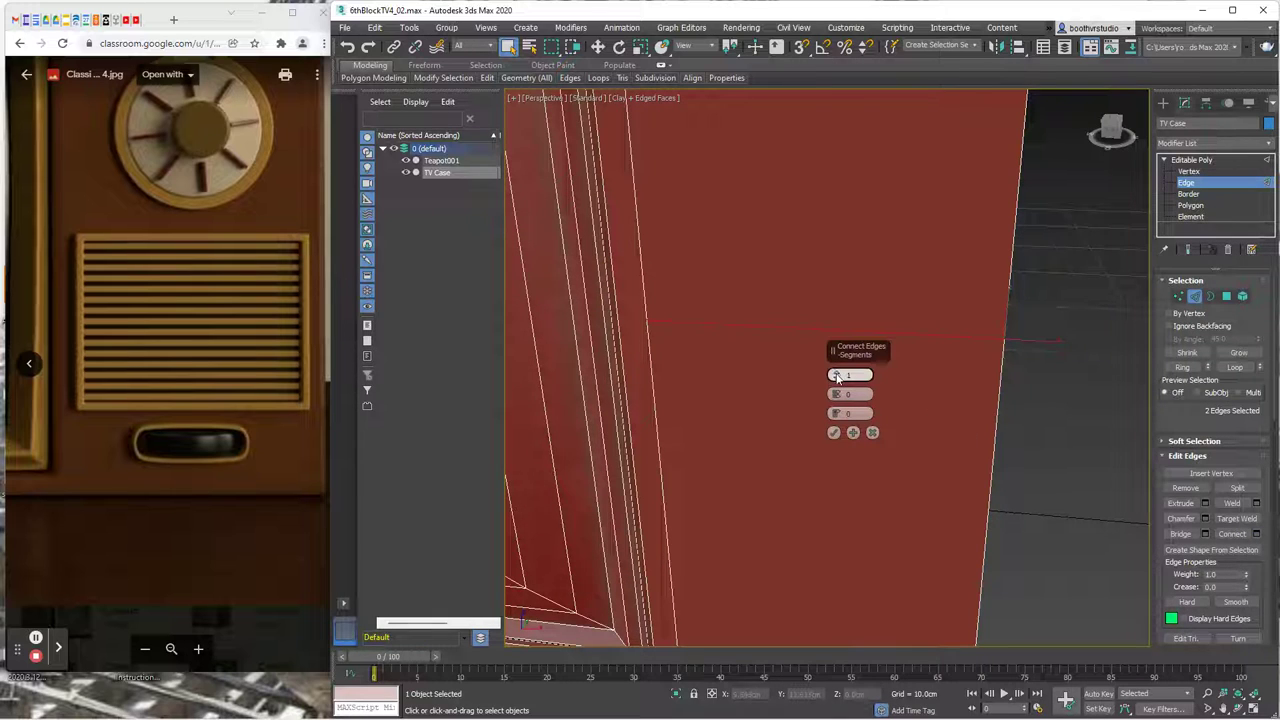
{"action": "left_click_drag", "start_coordinate": [838, 377], "coordinate": [846, 376]}
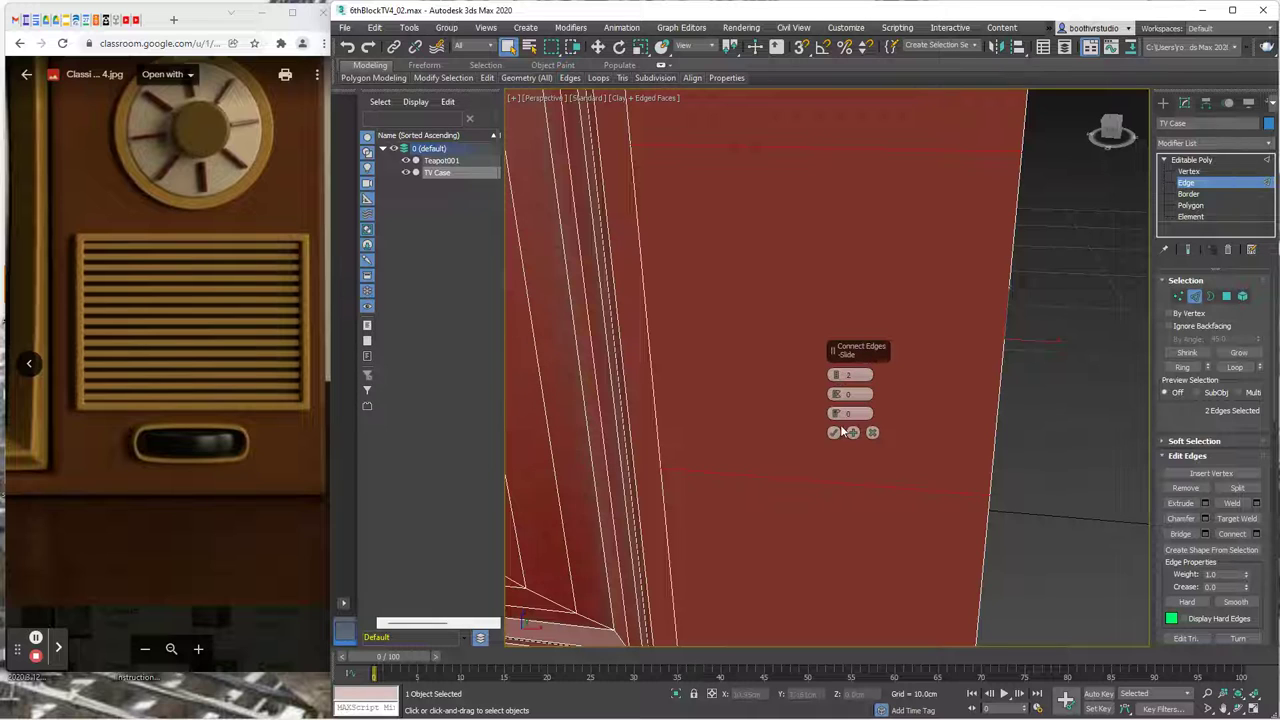
{"action": "left_click", "coordinate": [834, 433]}
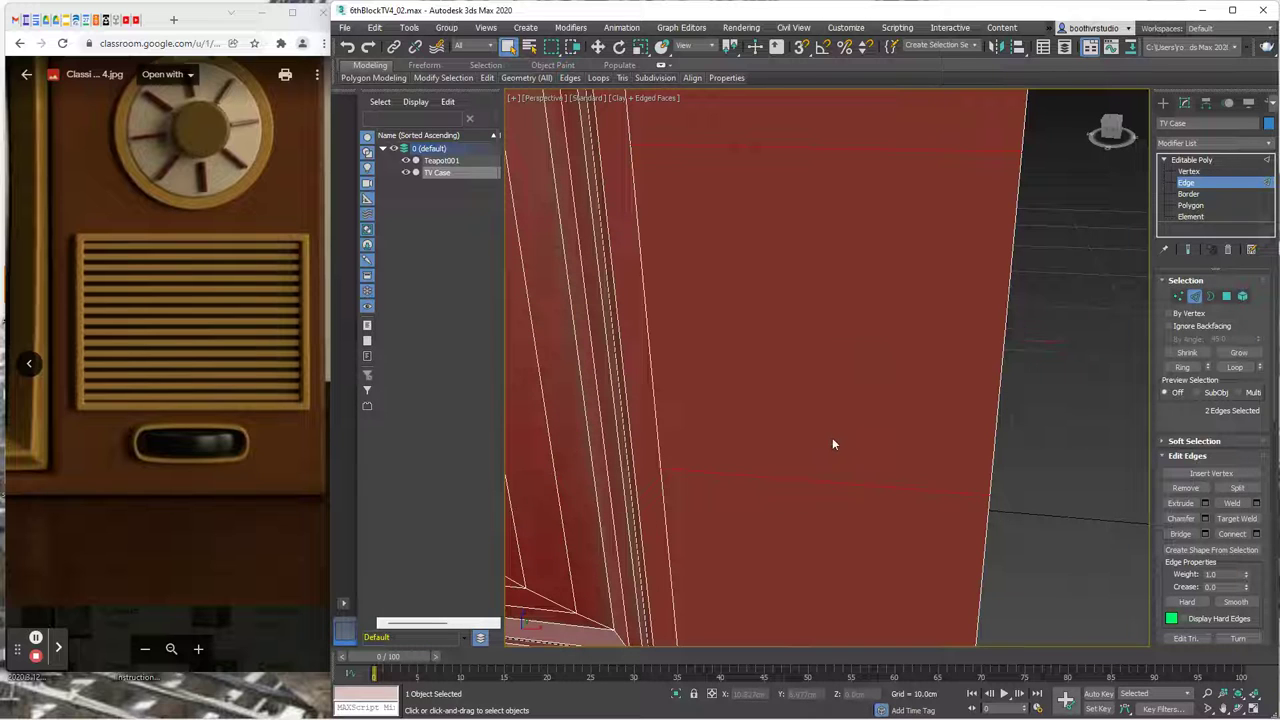
{"action": "scroll", "coordinate": [765, 414], "scroll_direction": "down", "scroll_amount": 5}
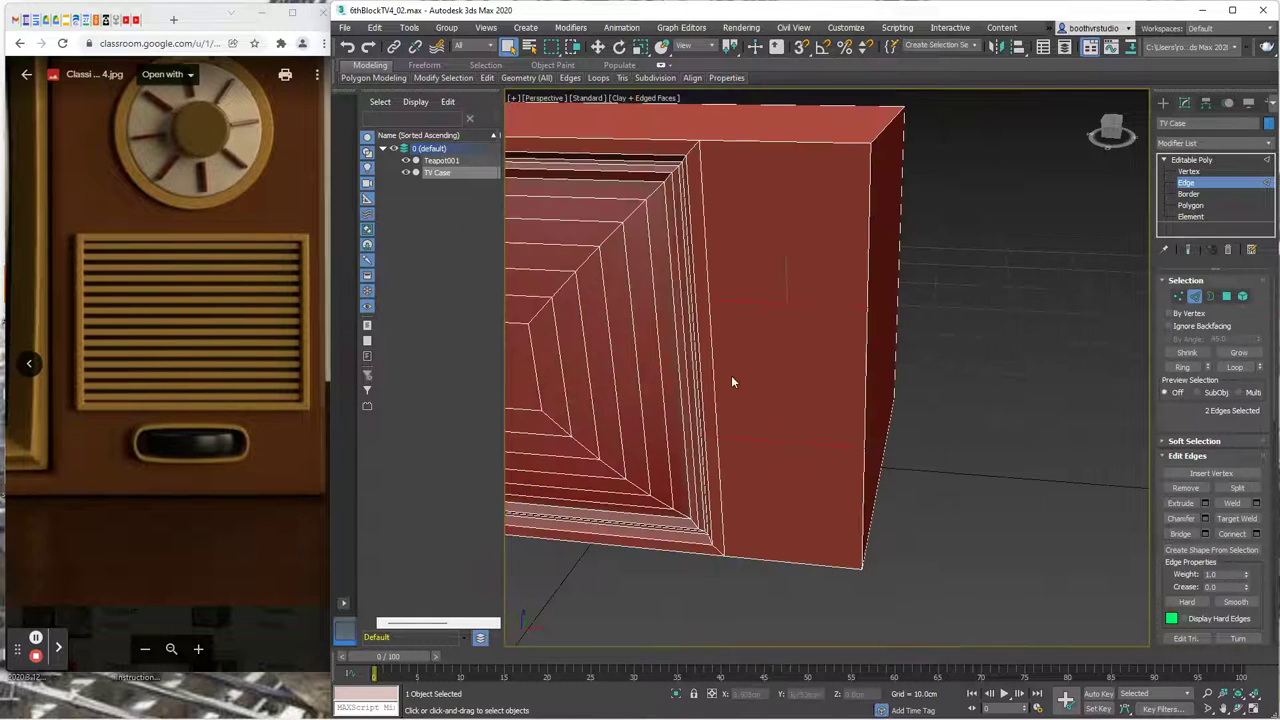
- Move the new horizontal edges down toward the panel's bottom, nudging one edge slightly lower
{"action": "left_click", "coordinate": [597, 47]}
{"action": "mouse_move", "coordinate": [786, 270]}
{"action": "left_mouse_down"}
{"action": "mouse_move", "coordinate": [794, 357]}
{"action": "mouse_move", "coordinate": [786, 262]}
{"action": "left_mouse_up"}
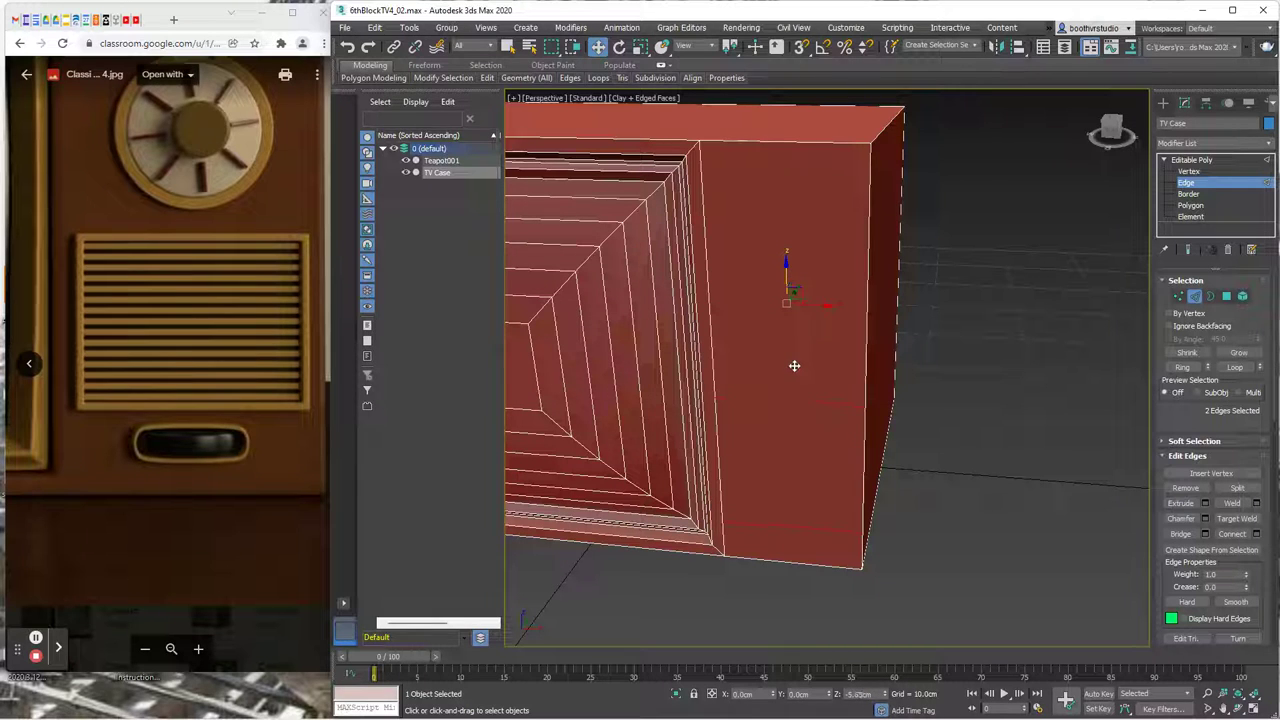
{"action": "key", "text": "ctrl+z"}
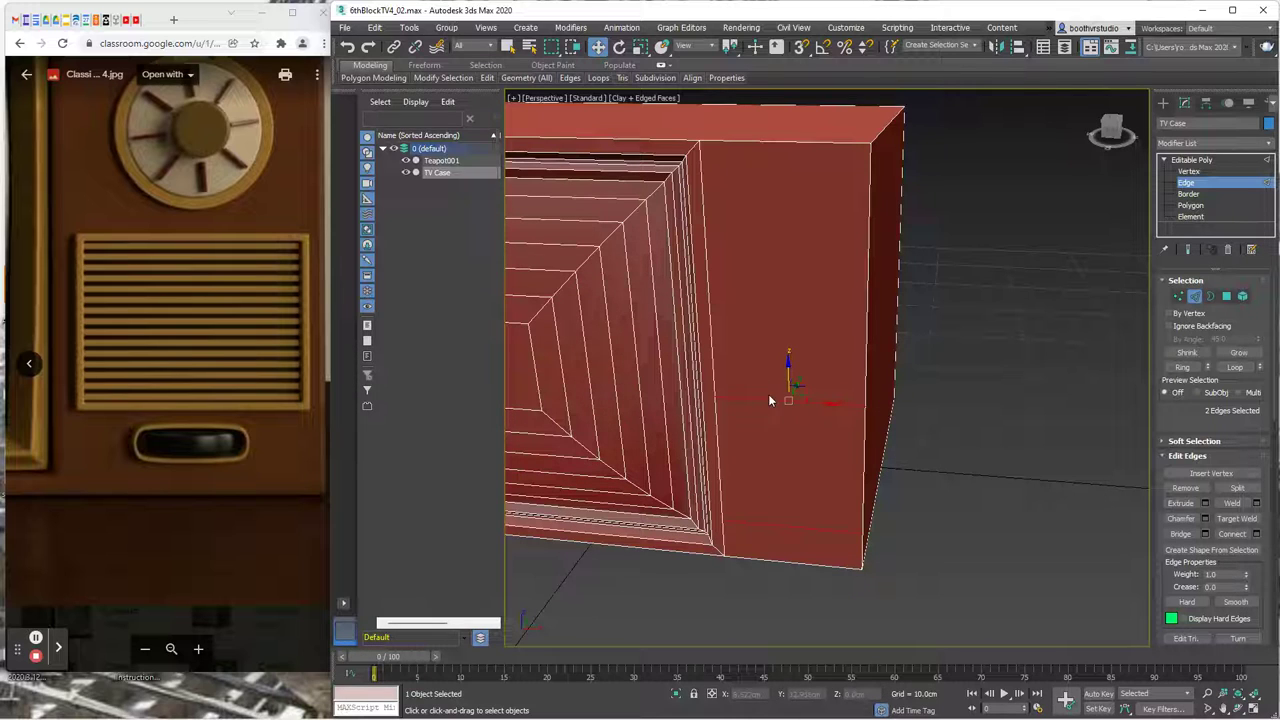
{"action": "left_click", "coordinate": [766, 401]}
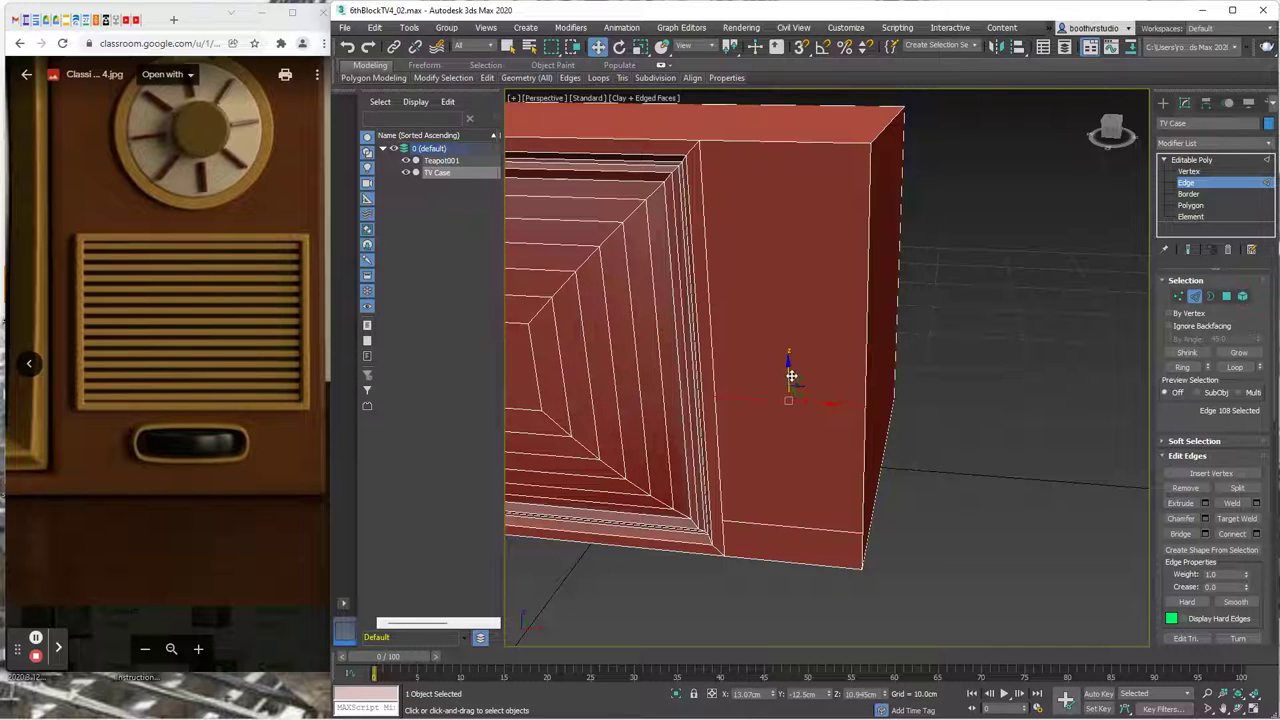
{"action": "left_click_drag", "start_coordinate": [789, 372], "coordinate": [795, 382]}
{"action": "middle_click_drag", "start_coordinate": [789, 446], "coordinate": [820, 309]}
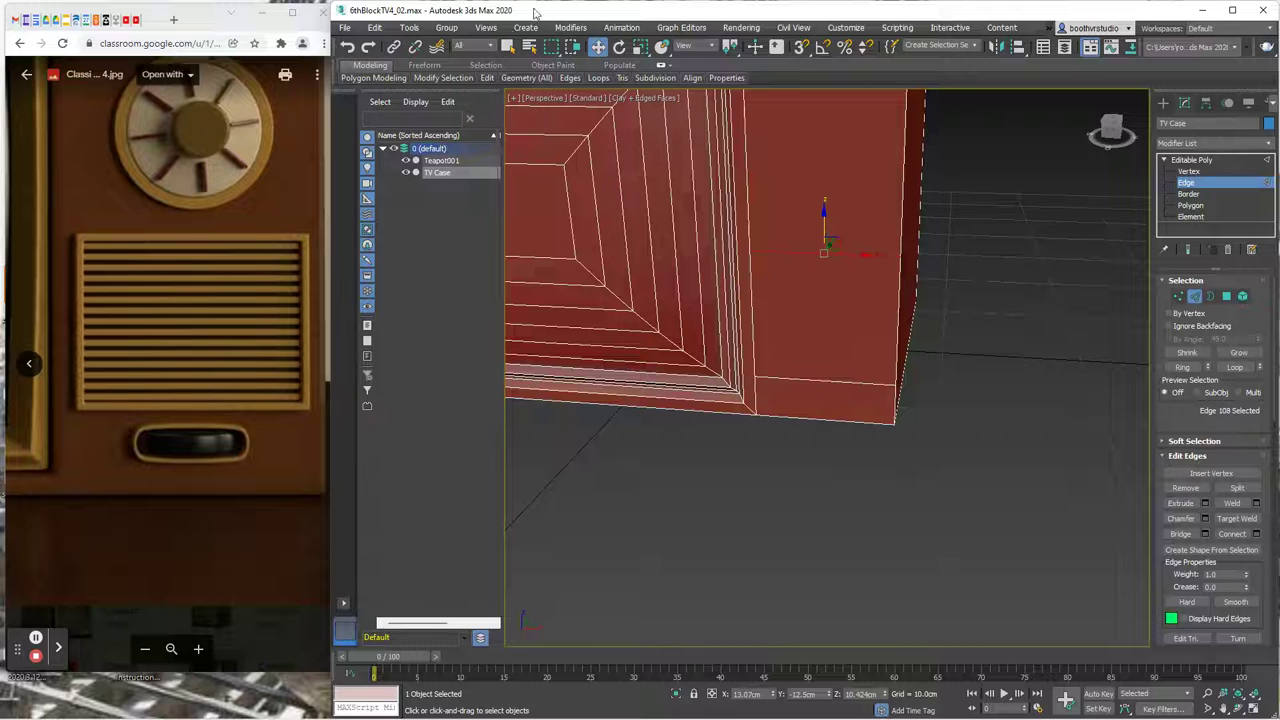
- Select both horizontal edges and connect them with new vertical edges
{"action": "left_click", "coordinate": [508, 47]}
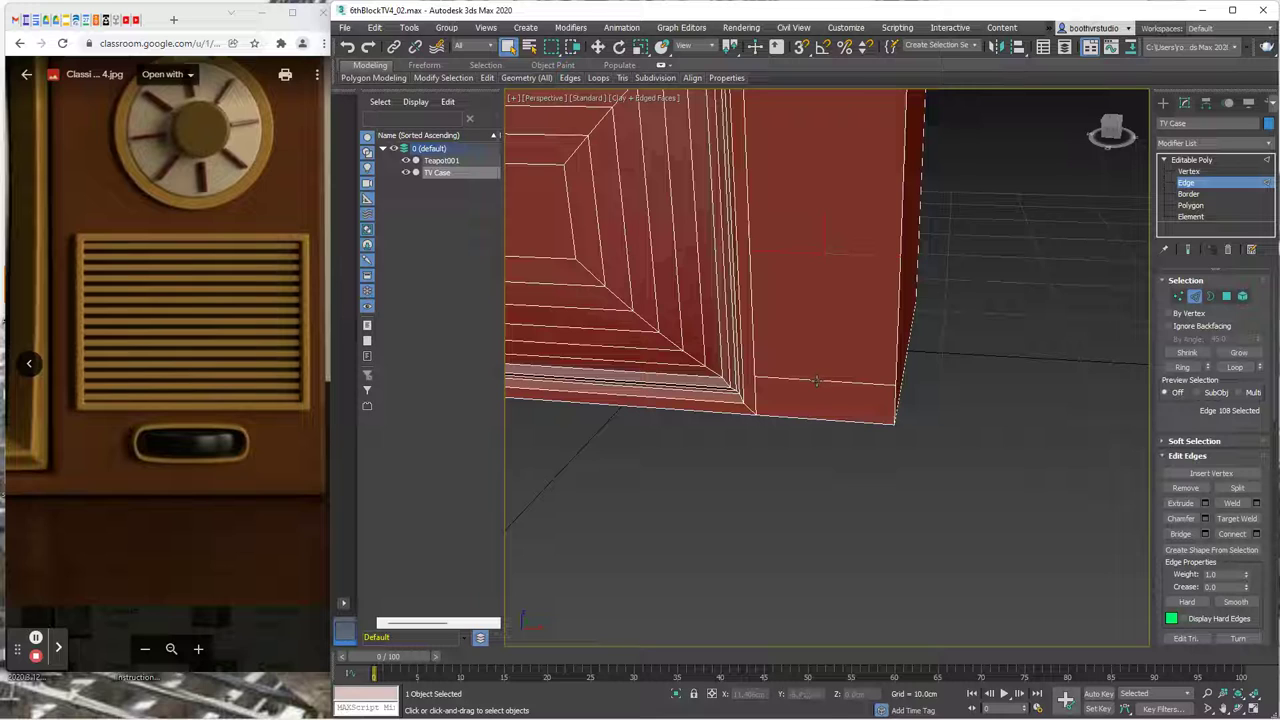
{"action": "left_click", "coordinate": [817, 381], "text": "ctrl"}
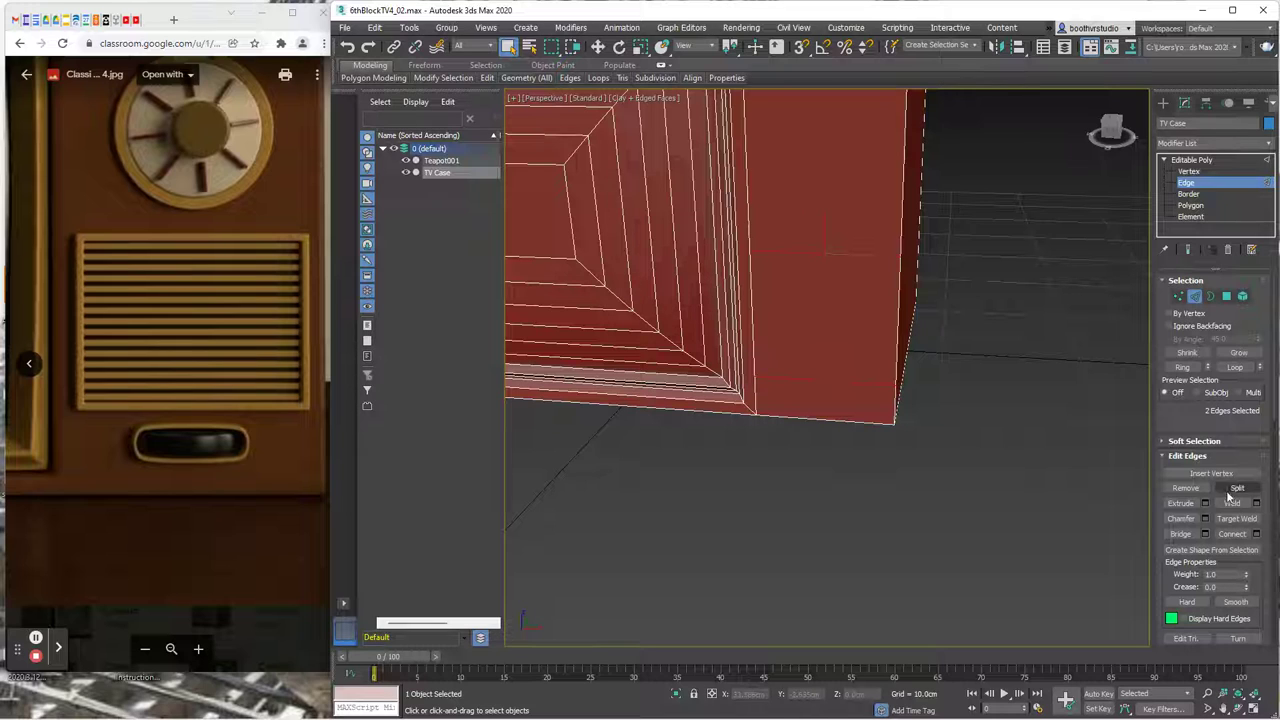
{"action": "left_click", "coordinate": [1257, 535]}
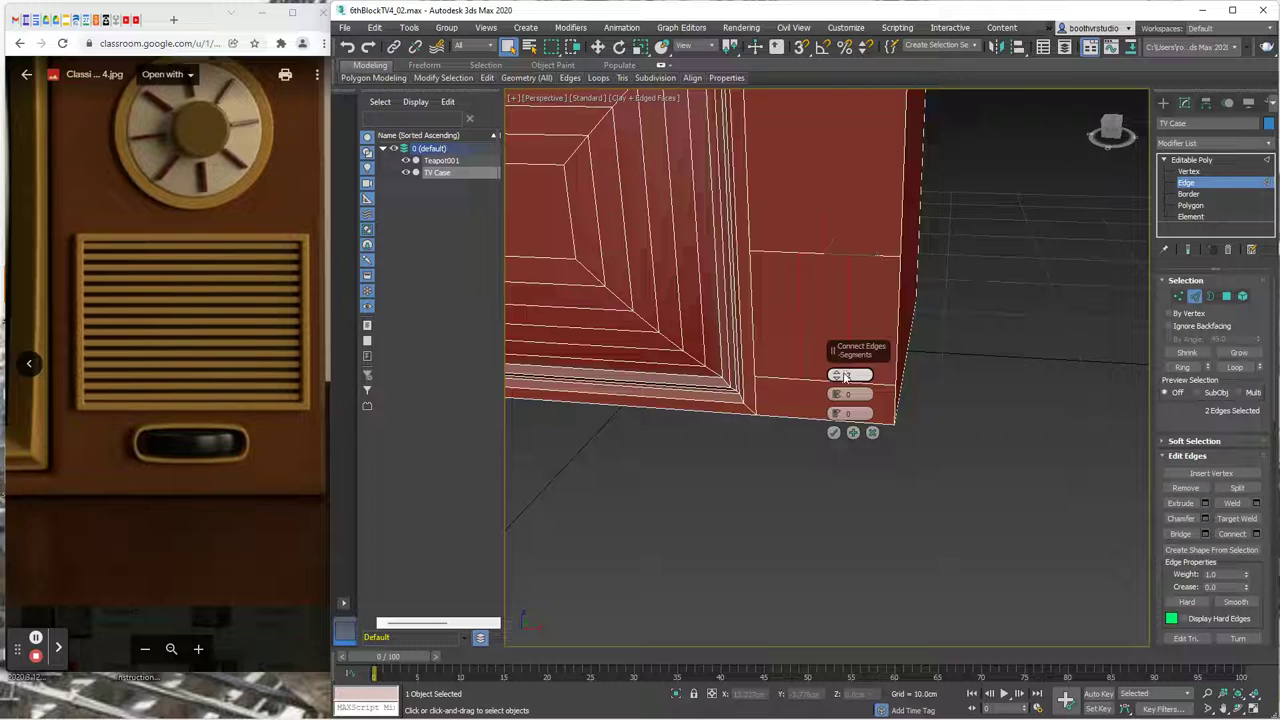
{"action": "left_click", "coordinate": [834, 432]}
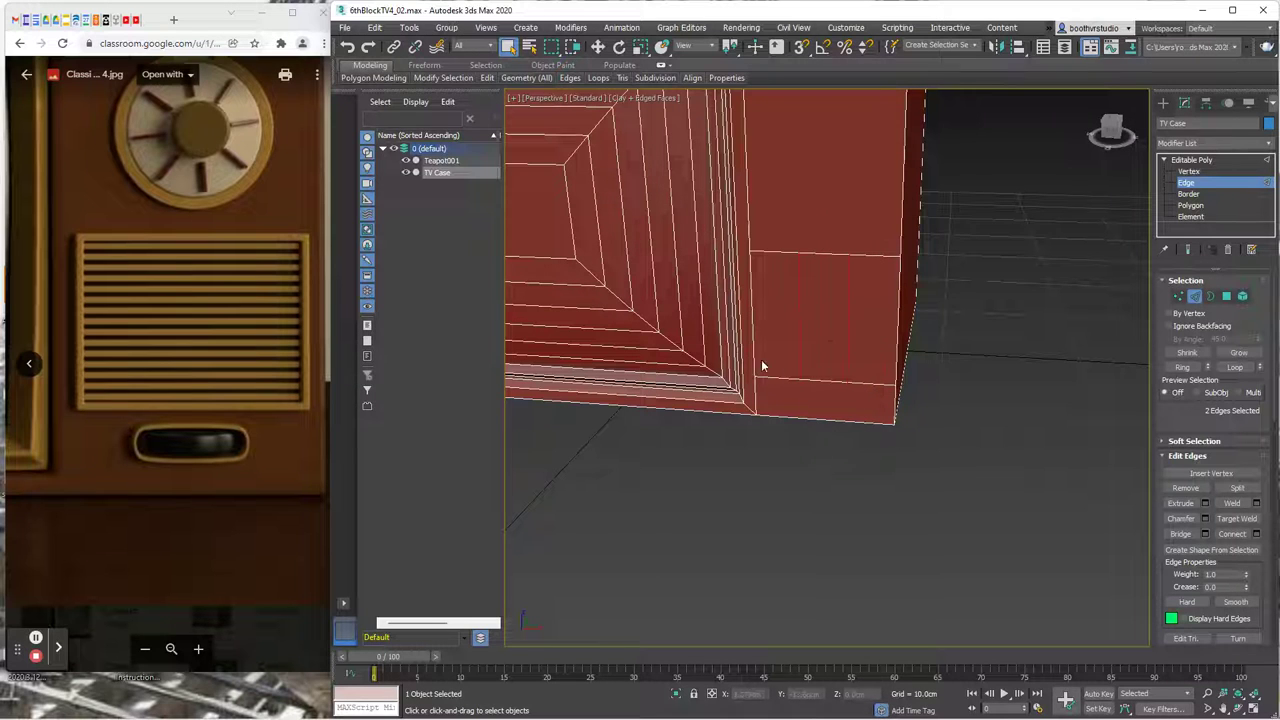
- Slide the new vertical edges left, then shift the right one toward the case side
{"action": "left_click", "coordinate": [597, 46]}
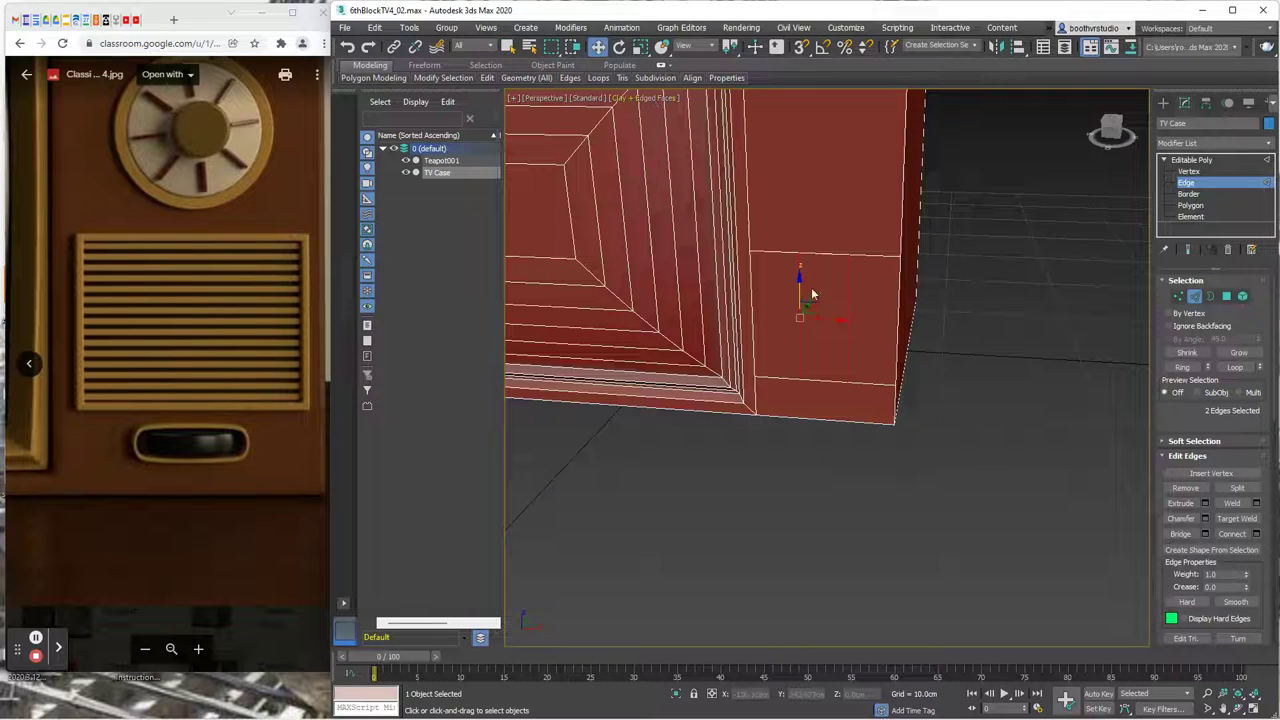
{"action": "left_click_drag", "start_coordinate": [832, 321], "coordinate": [768, 318]}
{"action": "left_click", "coordinate": [818, 342]}
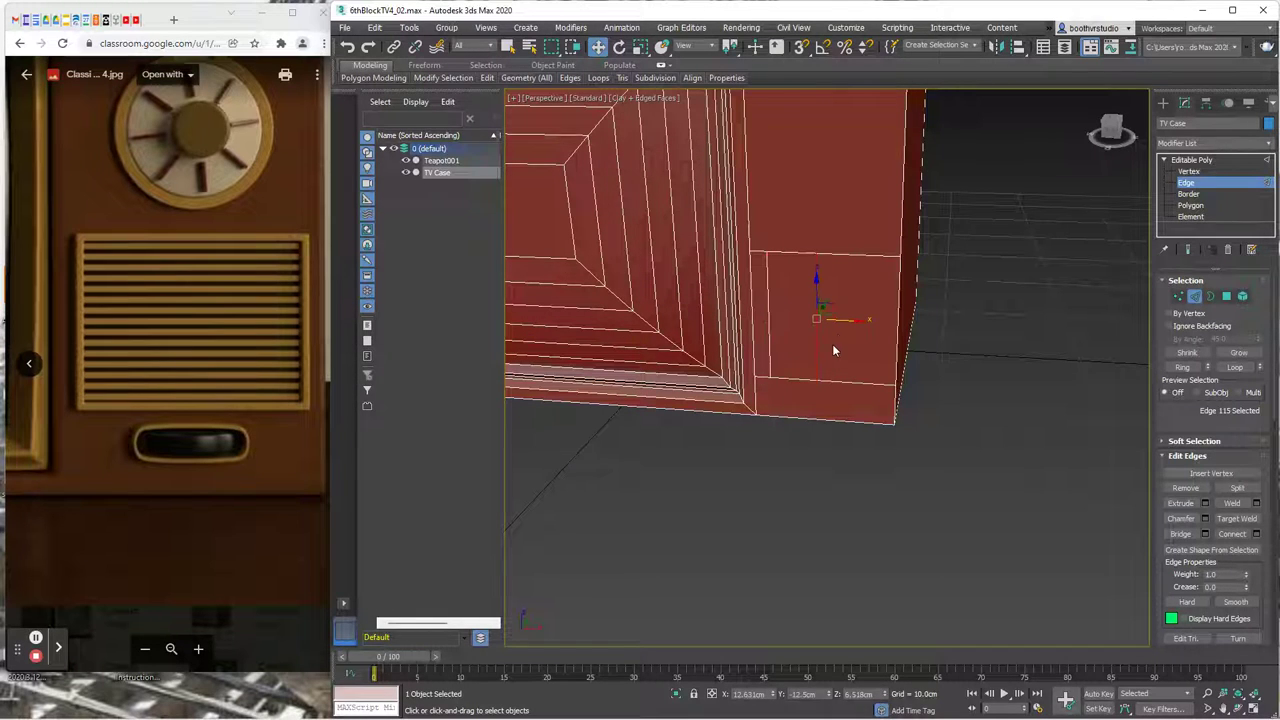
{"action": "left_click", "coordinate": [906, 326]}
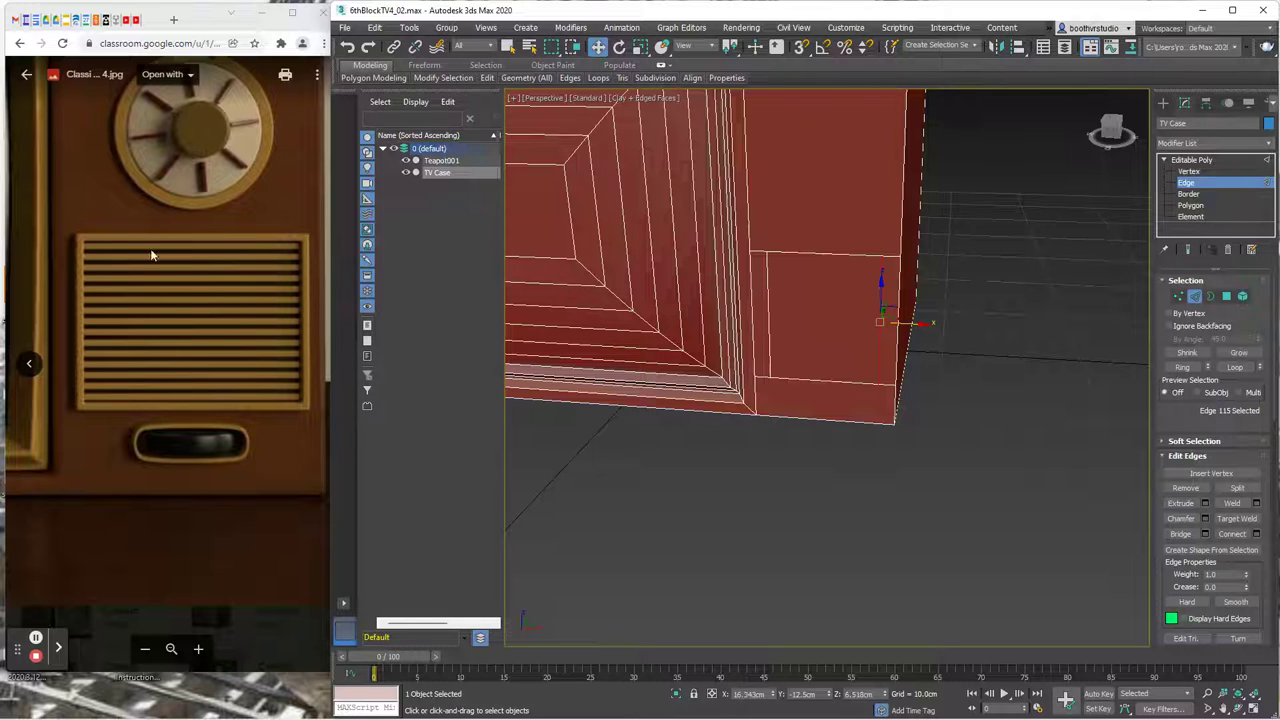
- At Polygon level, select the small rectangular face at the lower right of the case front
{"action": "left_click", "coordinate": [1192, 206]}
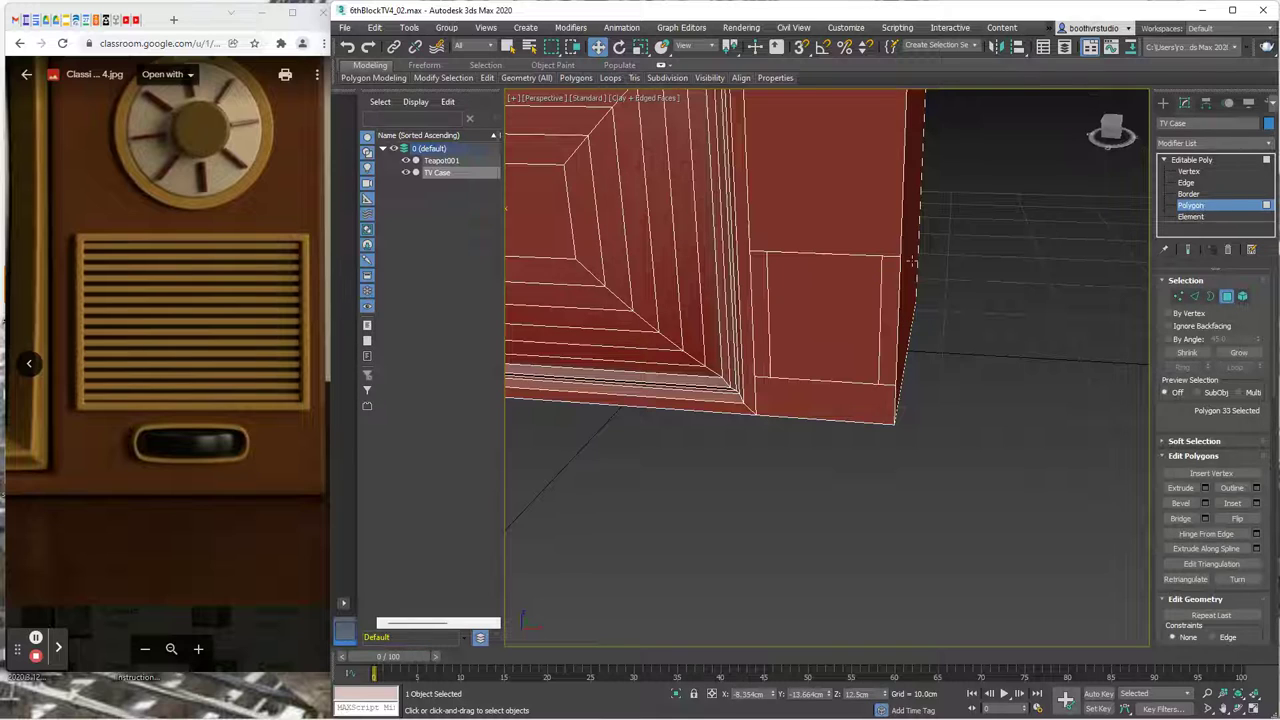
{"action": "left_click", "coordinate": [828, 309]}
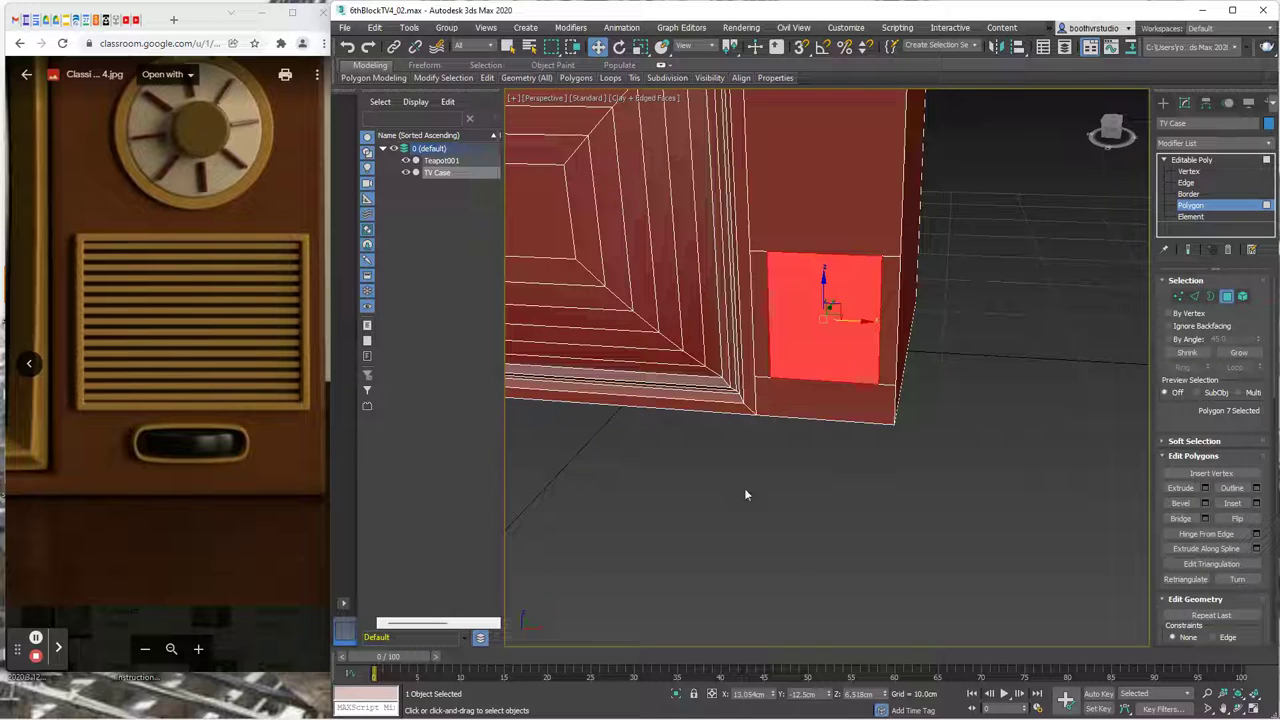
{"action": "left_click", "coordinate": [508, 46]}
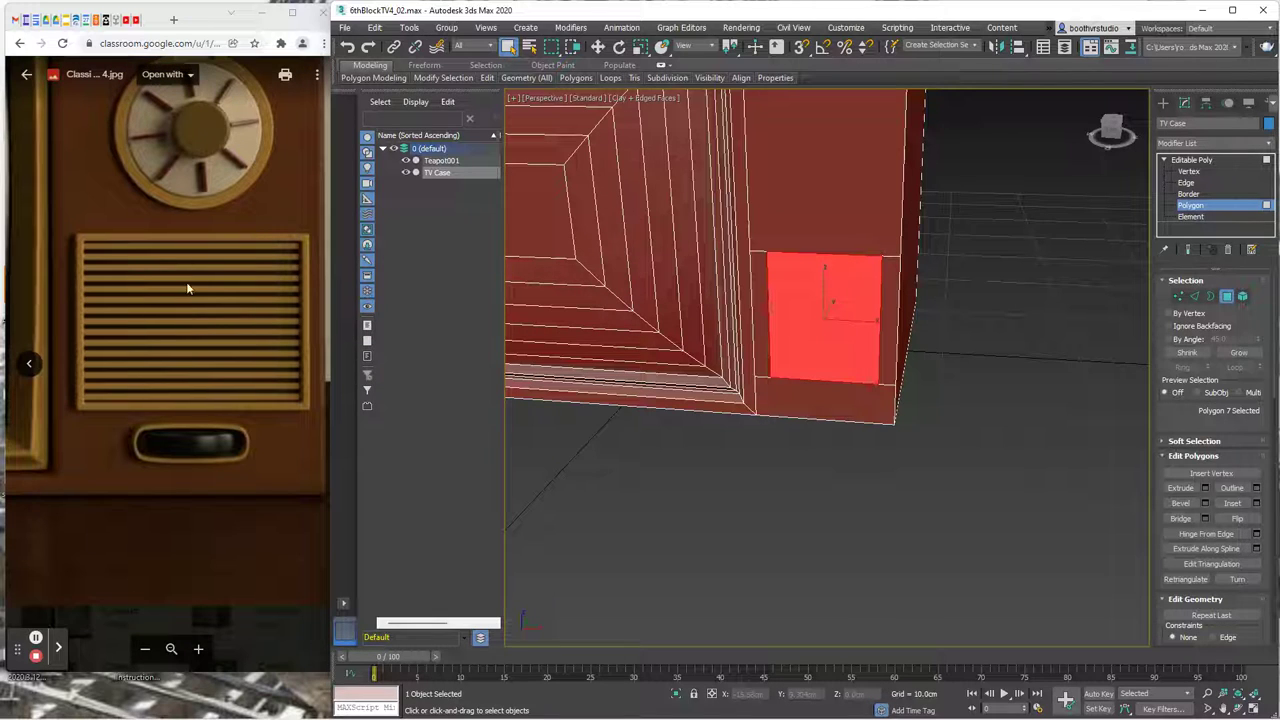
- Back at Edge level, lower the small rectangle's top edges slightly to make it shorter
{"action": "left_click", "coordinate": [1186, 184]}
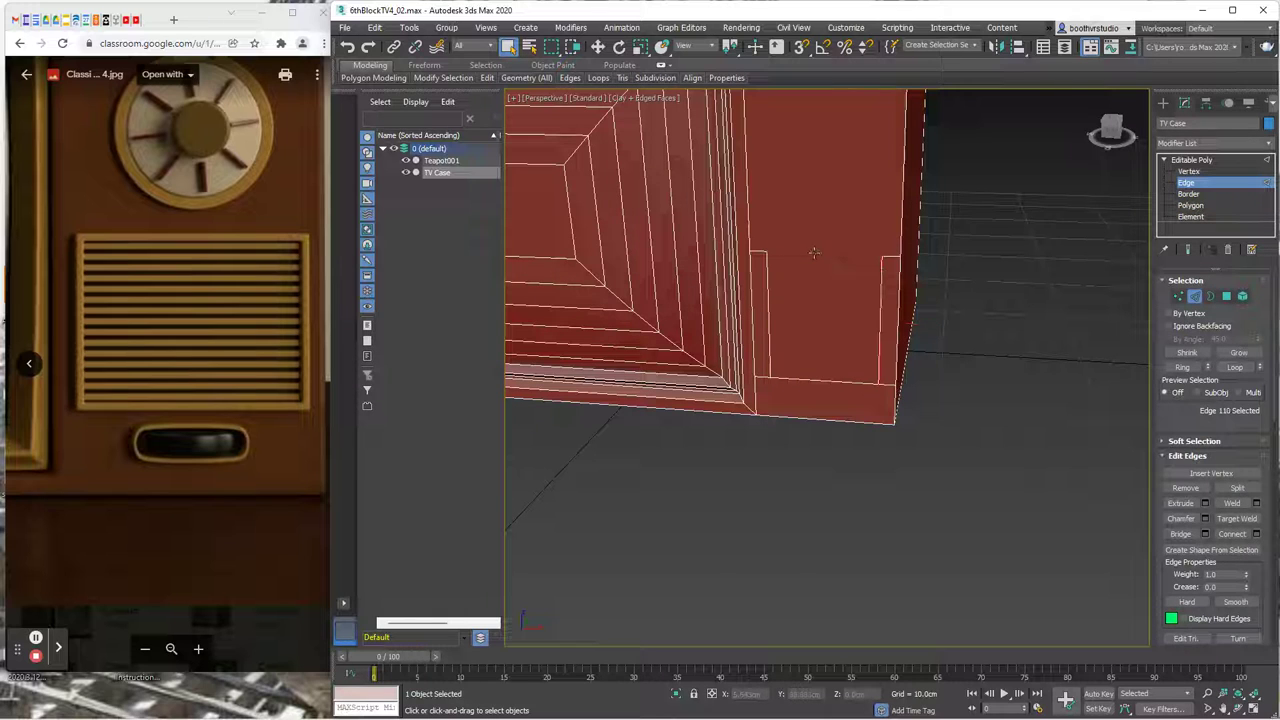
{"action": "left_click", "coordinate": [760, 254]}
{"action": "key", "text": "w"}
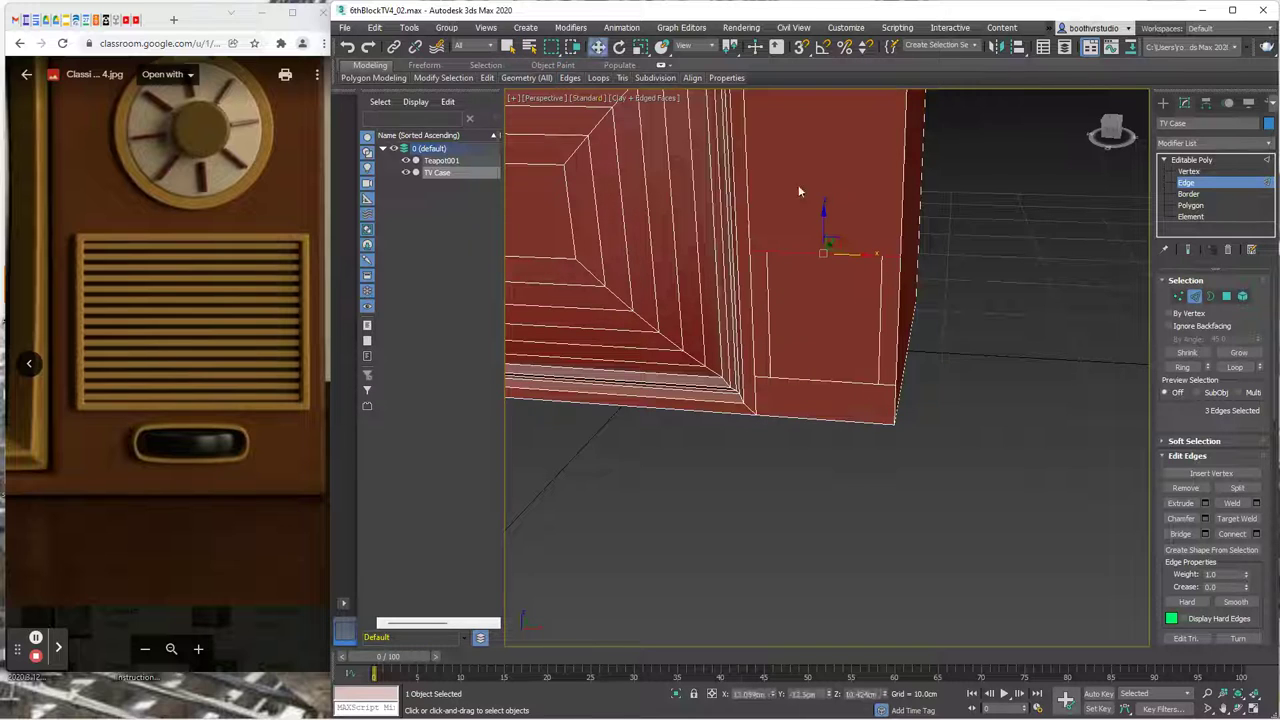
{"action": "left_click_drag", "start_coordinate": [824, 220], "coordinate": [828, 250]}
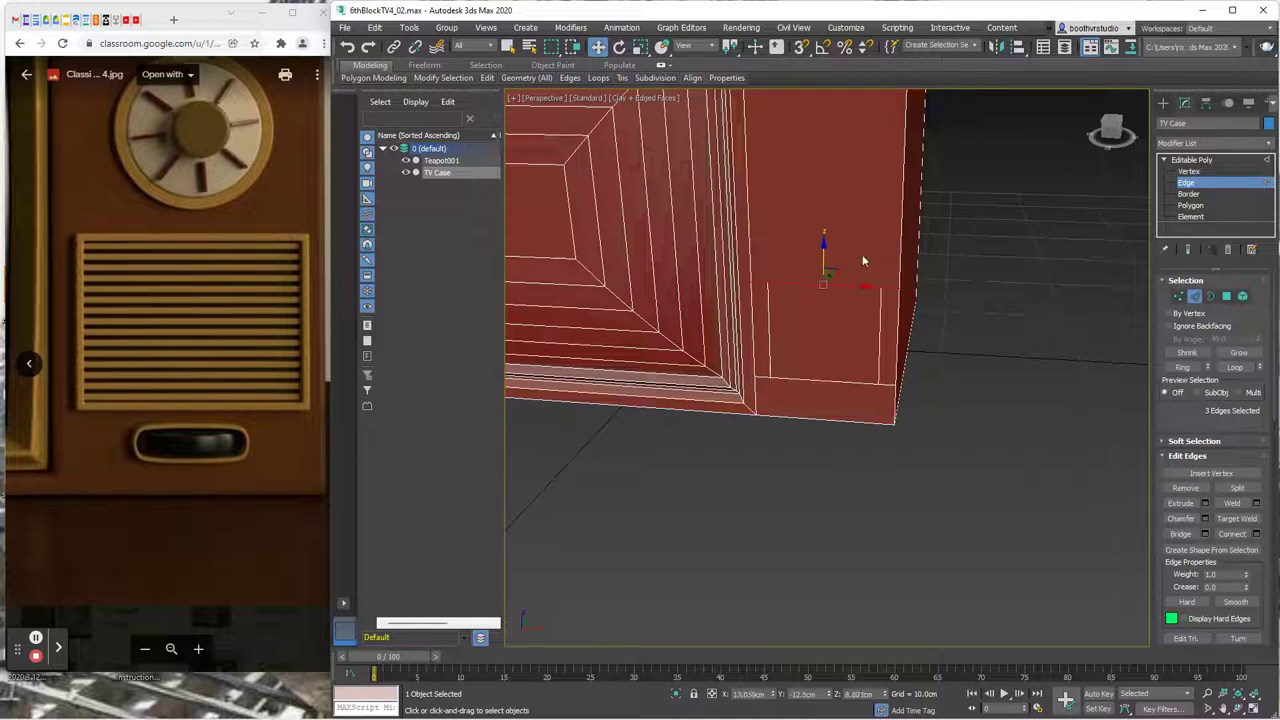
- Zoom out to the whole TV case and shift the reference photo to show the speaker grill
{"action": "scroll", "coordinate": [861, 254], "scroll_direction": "down", "scroll_amount": 5}
{"action": "scroll", "coordinate": [881, 200], "scroll_direction": "down", "scroll_amount": 4}
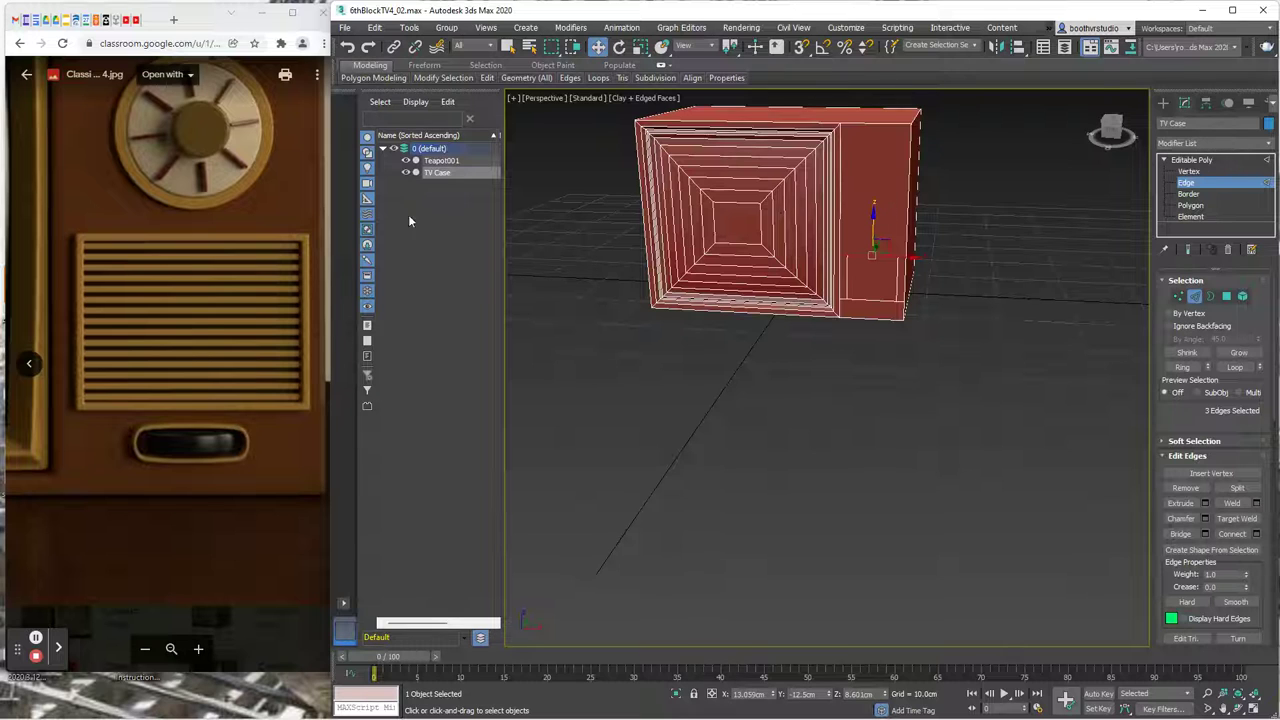
{"action": "mouse_move", "coordinate": [166, 214]}
{"action": "left_mouse_down"}
{"action": "mouse_move", "coordinate": [168, 386]}
{"action": "mouse_move", "coordinate": [182, 214]}
{"action": "left_mouse_up"}
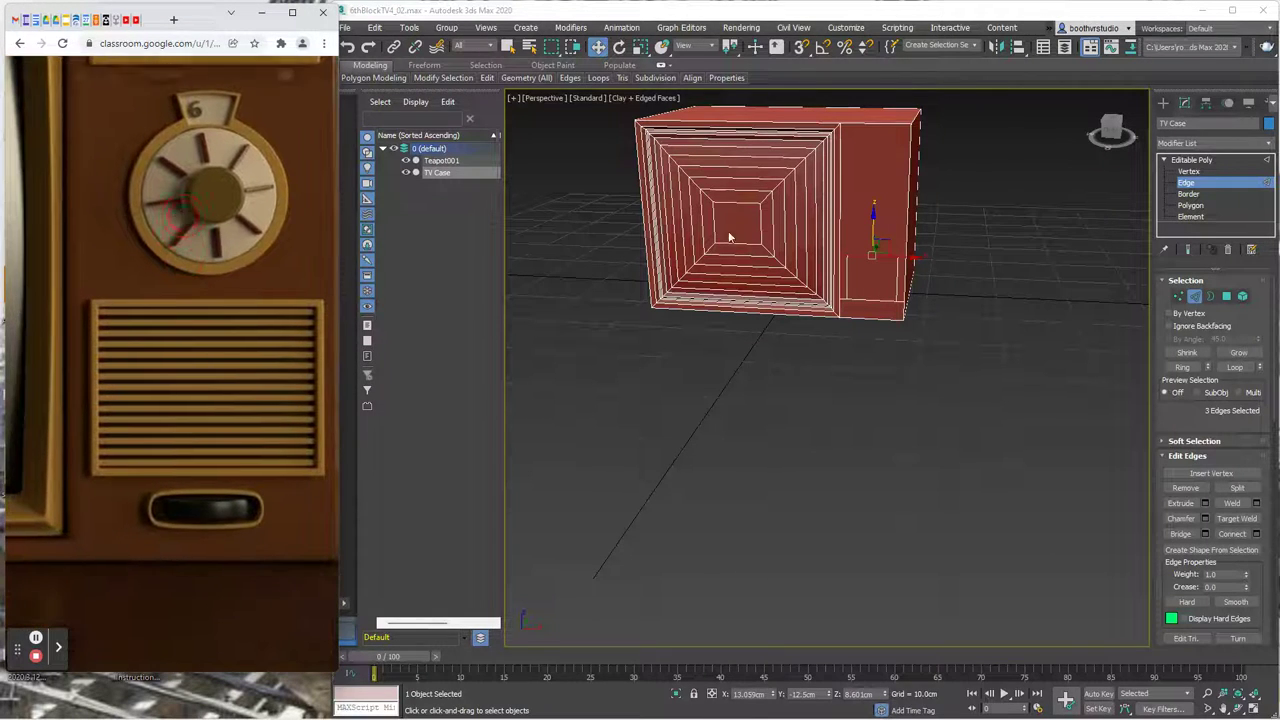
- At Polygon level, select the square grill panel polygon beside the TV screen
{"action": "scroll", "coordinate": [811, 342], "scroll_direction": "up", "scroll_amount": 5}
{"action": "middle_click_drag", "start_coordinate": [786, 351], "coordinate": [900, 262], "text": "alt"}
{"action": "key", "text": "4"}
{"action": "left_click", "coordinate": [929, 263]}
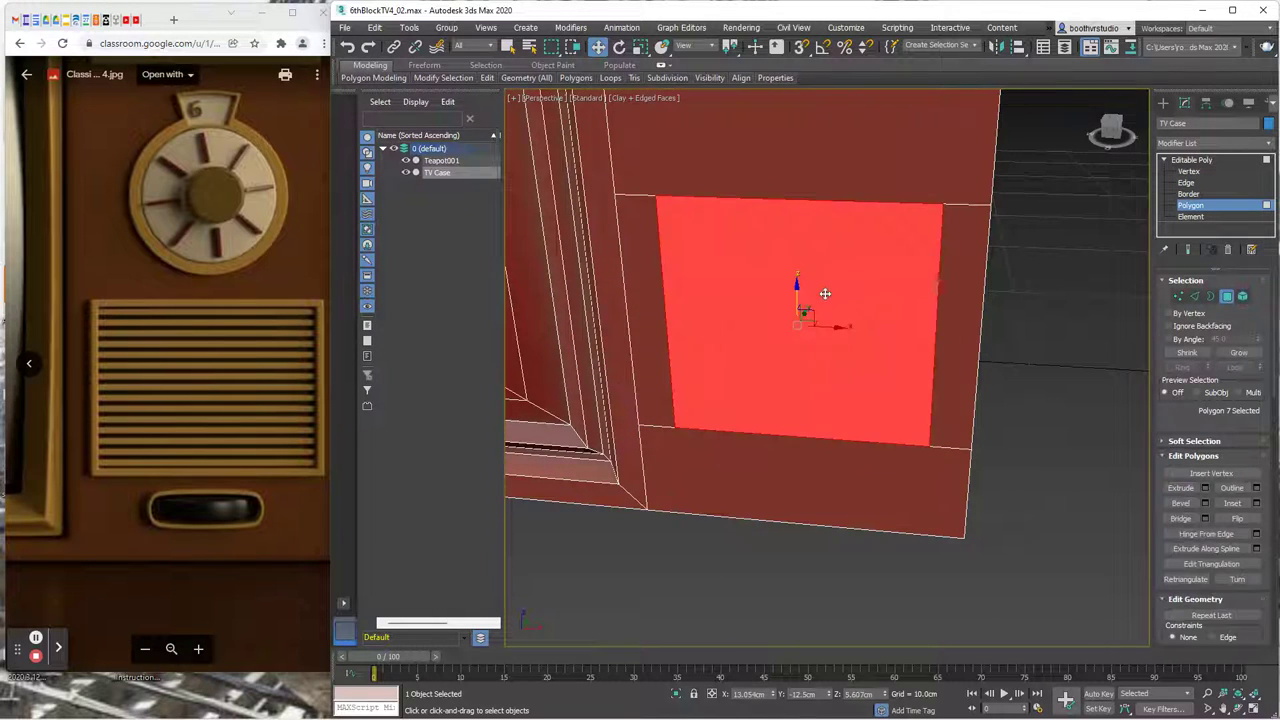
{"action": "scroll", "coordinate": [841, 293], "scroll_direction": "down", "scroll_amount": 2}
{"action": "scroll", "coordinate": [841, 293], "scroll_direction": "down", "scroll_amount": 2}
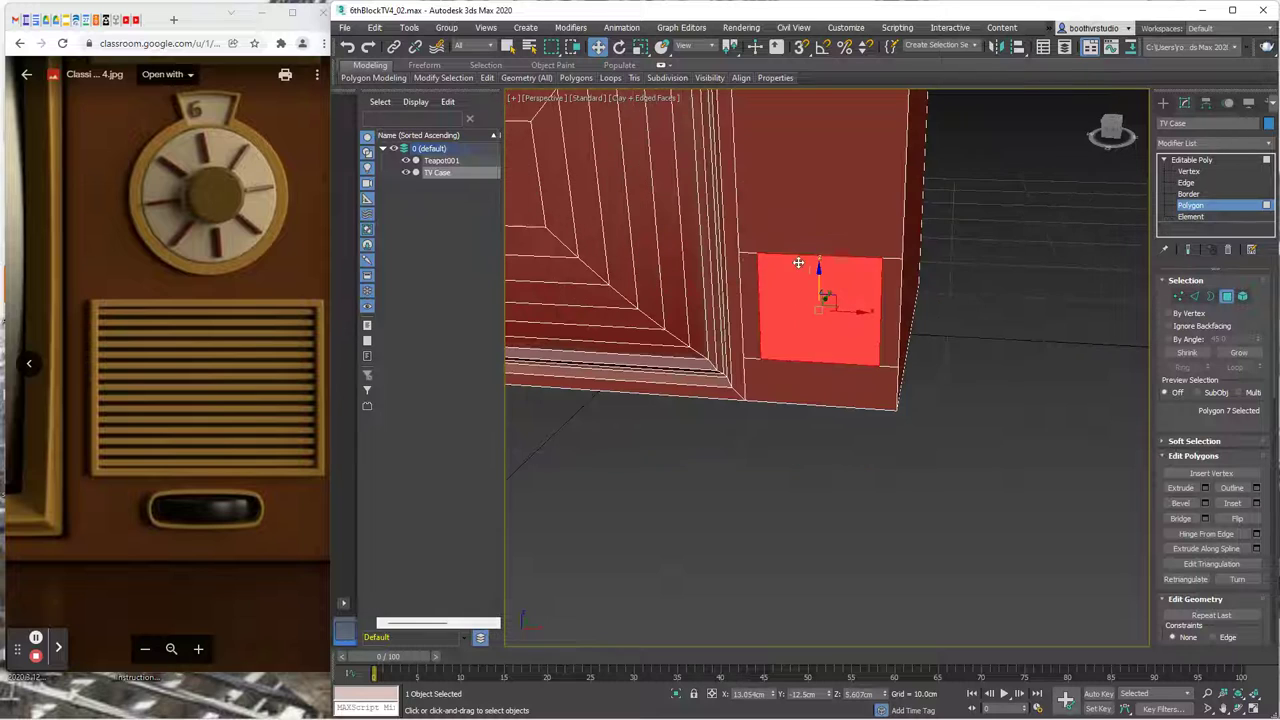
{"action": "left_click", "coordinate": [510, 48]}
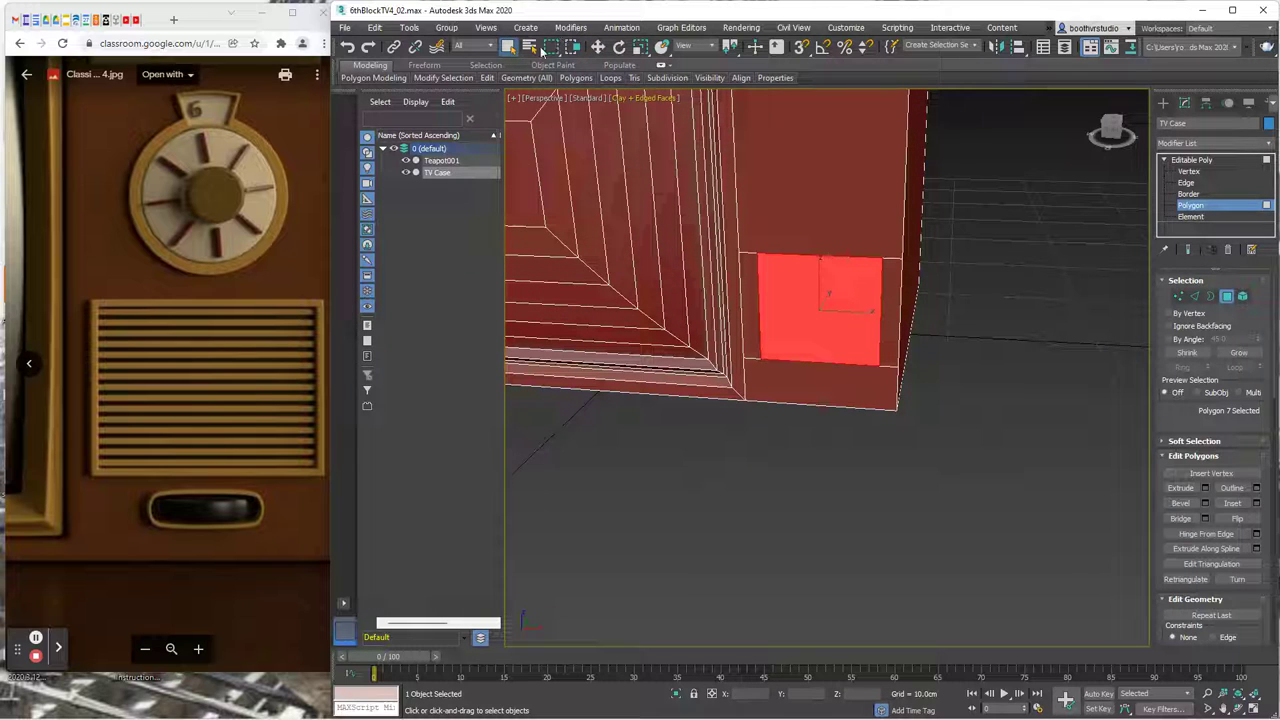
- Open the Slate Material Editor, collapse and lay out the existing nodes, and add a Physical Material node
{"action": "key", "text": "m"}
{"action": "left_click_drag", "start_coordinate": [327, 94], "coordinate": [372, 76]}
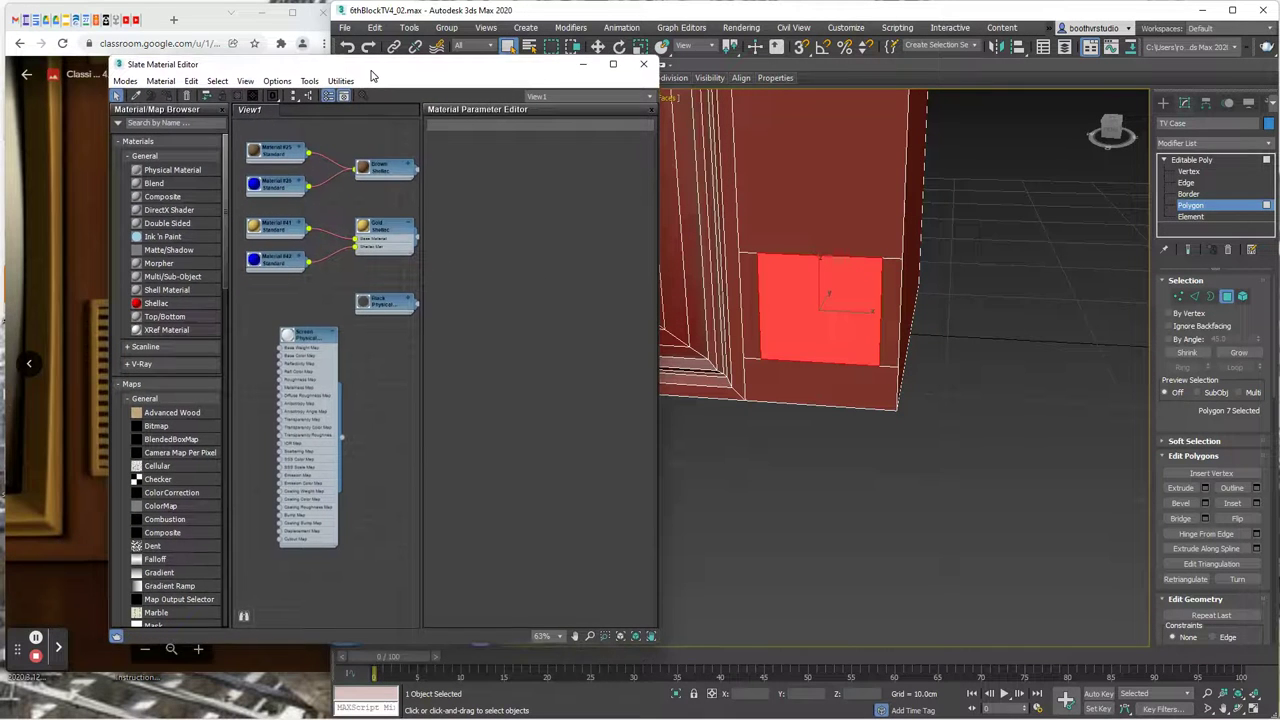
{"action": "left_click", "coordinate": [334, 335]}
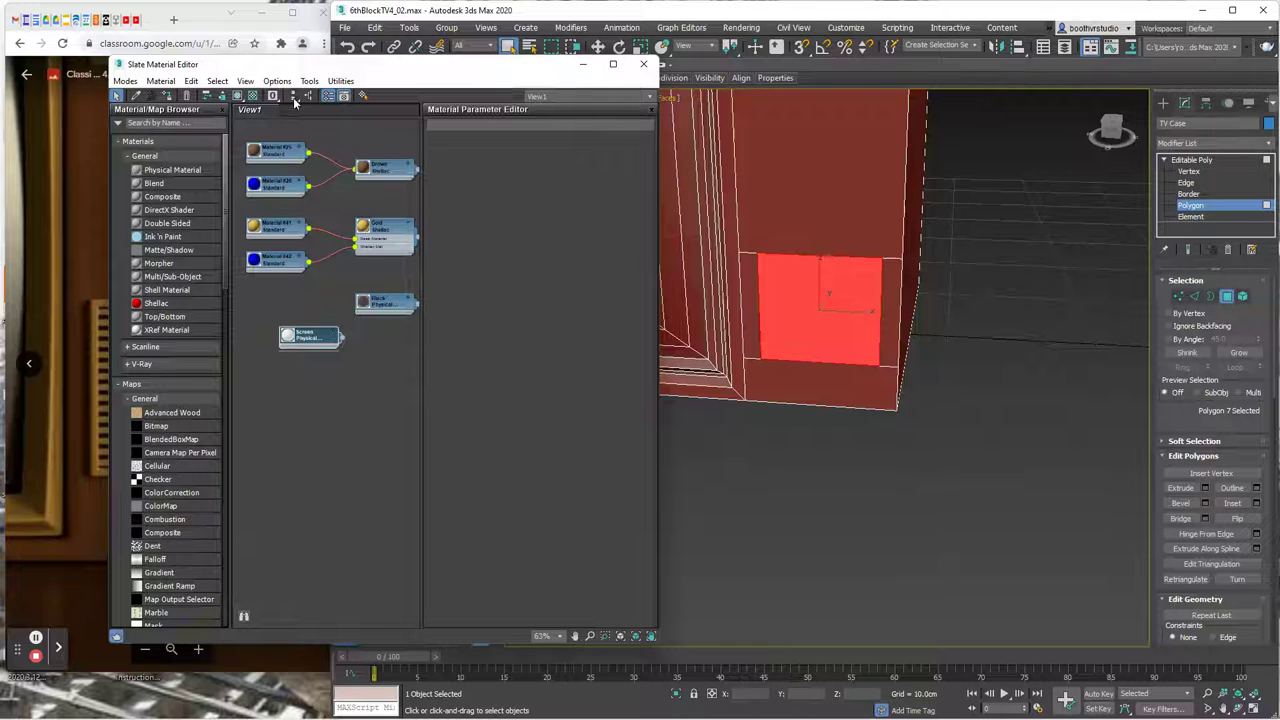
{"action": "left_click", "coordinate": [294, 95]}
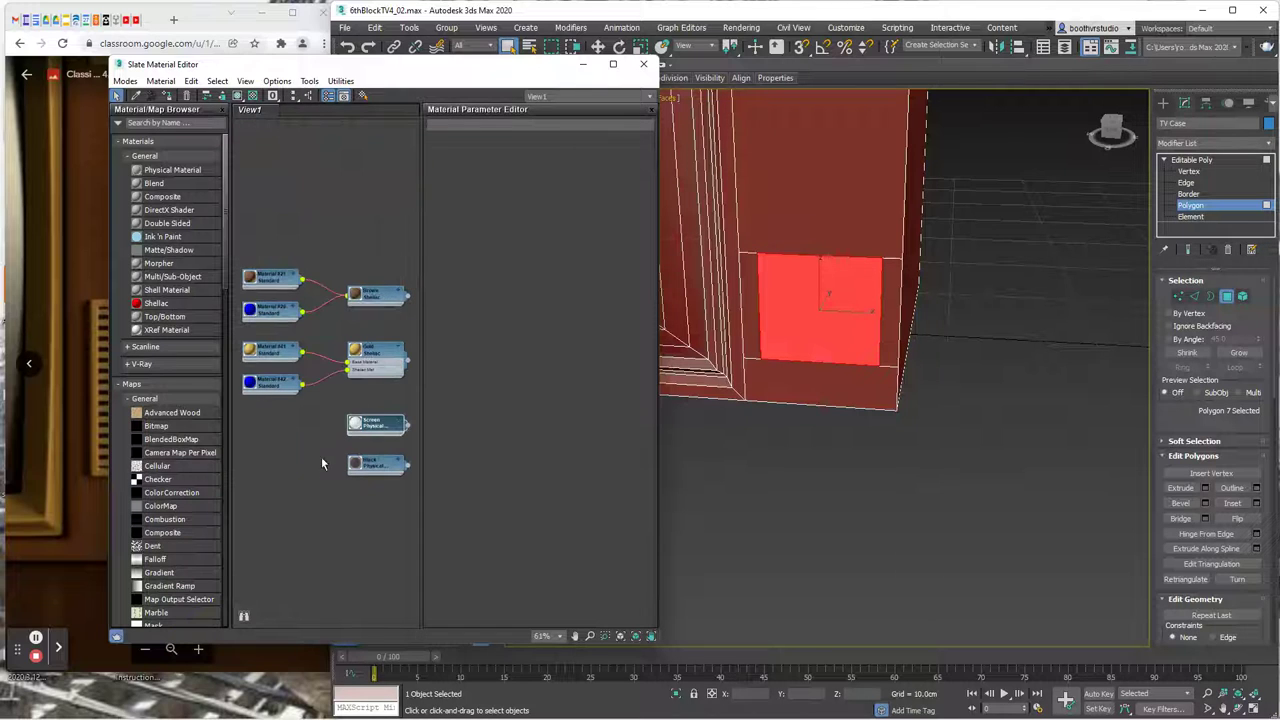
{"action": "middle_click_drag", "start_coordinate": [311, 454], "coordinate": [315, 206]}
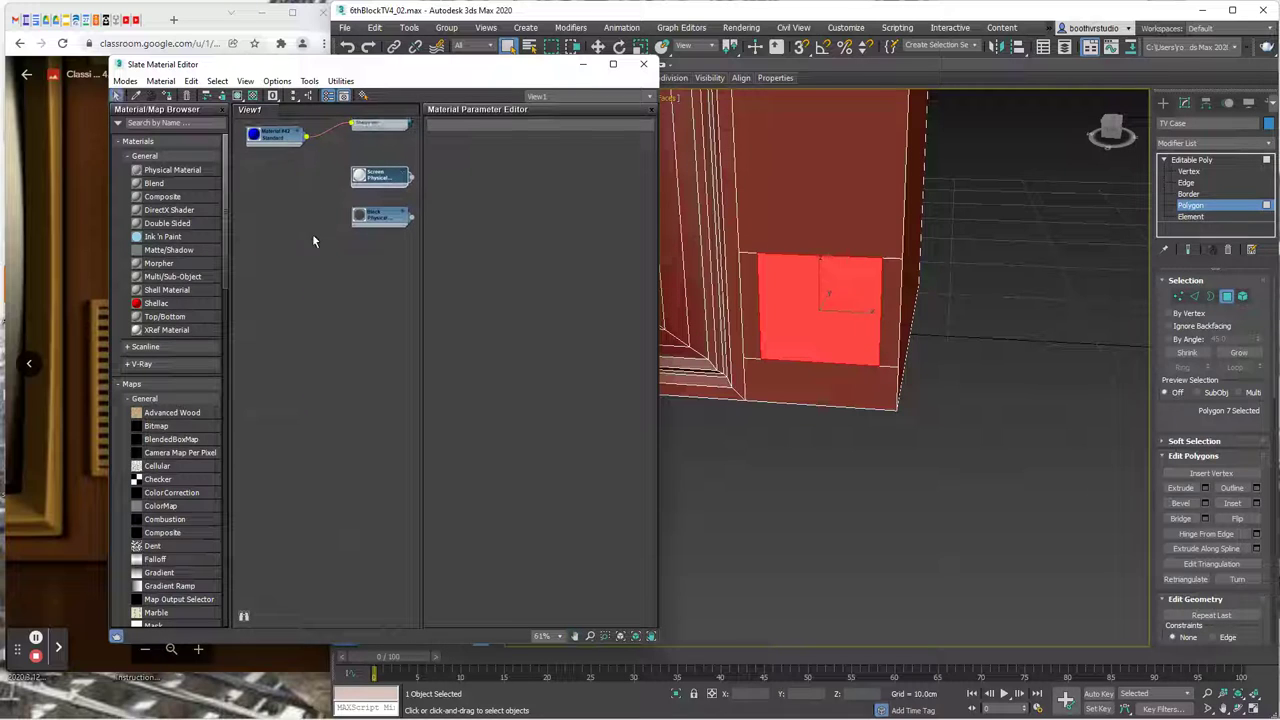
{"action": "left_click", "coordinate": [182, 172]}
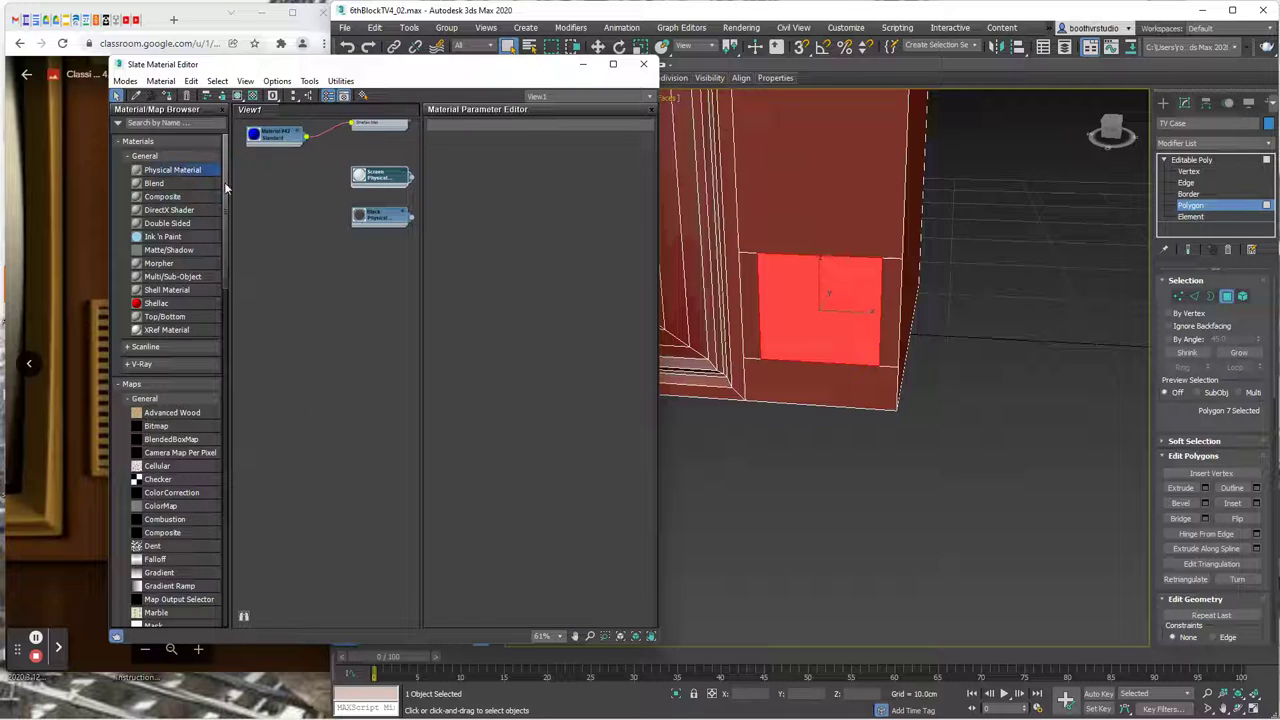
{"action": "left_click", "coordinate": [356, 326]}
- Feed a Checker map into the new material's Base Color, assign it to the grill polygon, and render
{"action": "mouse_move", "coordinate": [356, 326]}
{"action": "left_mouse_down"}
{"action": "mouse_move", "coordinate": [374, 328]}
{"action": "mouse_move", "coordinate": [365, 323]}
{"action": "left_mouse_up"}
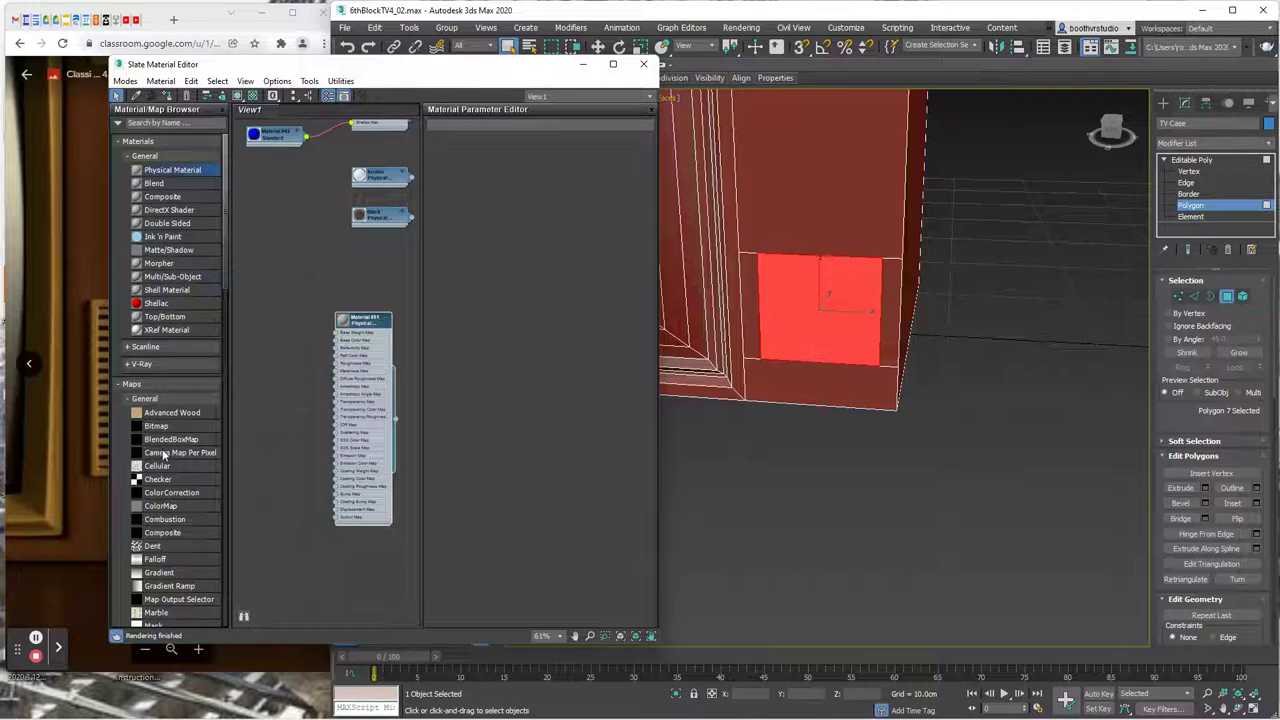
{"action": "left_click", "coordinate": [160, 479]}
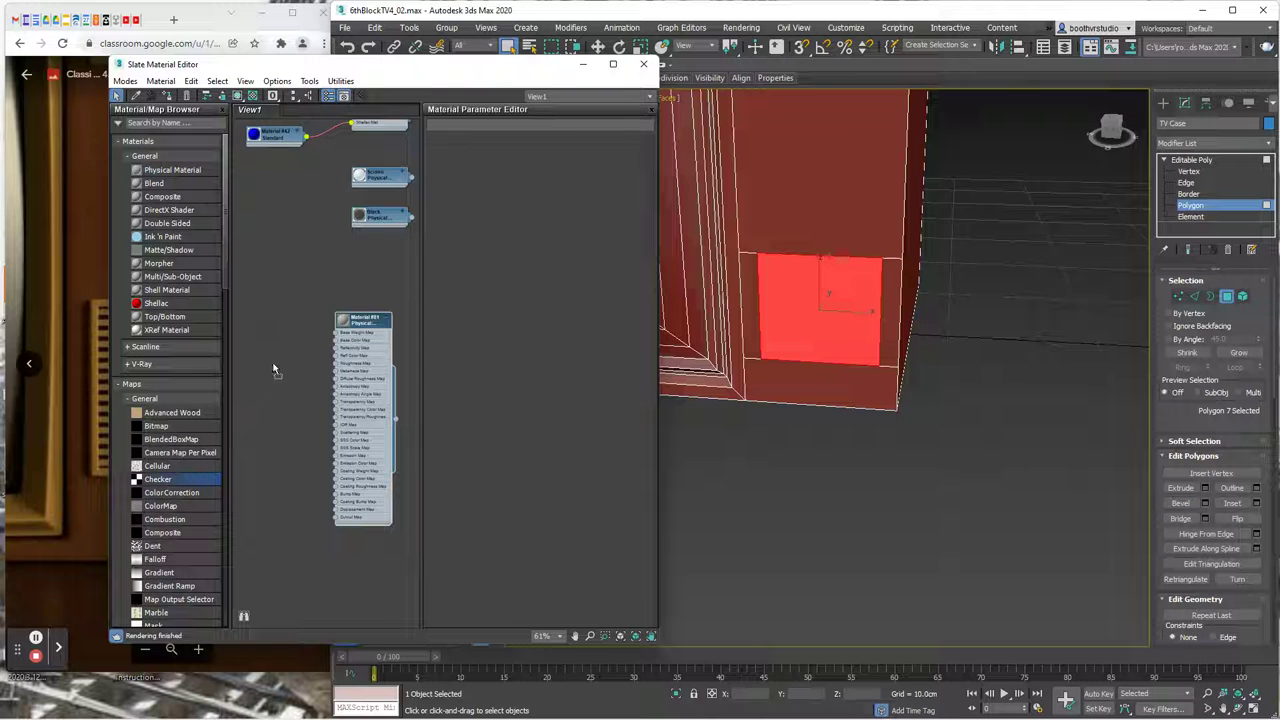
{"action": "left_click_drag", "start_coordinate": [268, 361], "coordinate": [337, 341]}
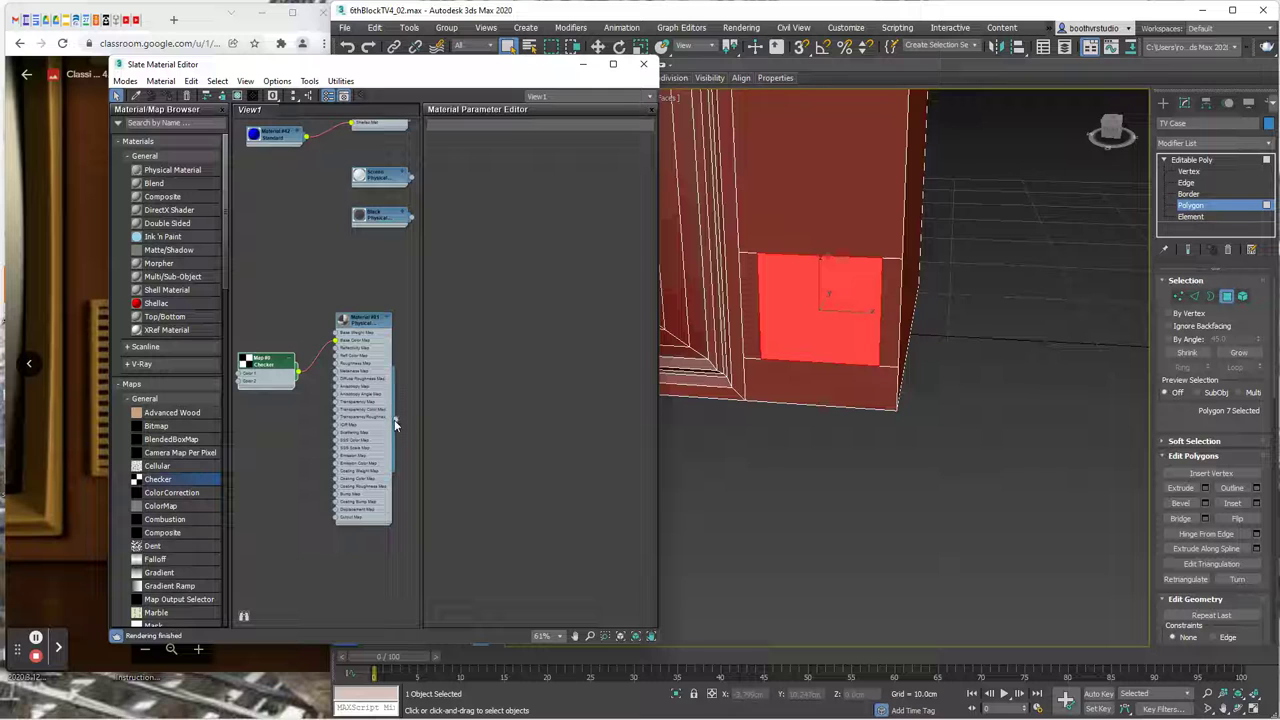
{"action": "left_click_drag", "start_coordinate": [395, 424], "coordinate": [817, 314]}
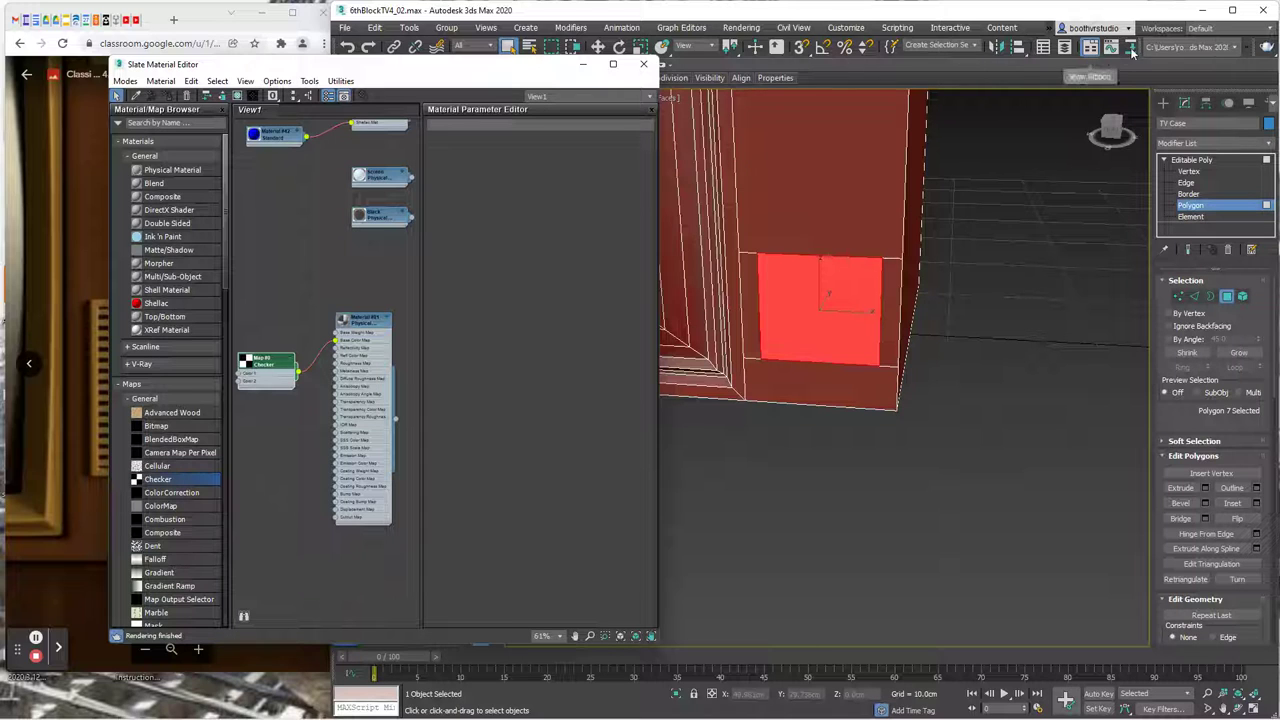
{"action": "left_click", "coordinate": [1030, 52]}
{"action": "scroll", "coordinate": [1060, 52], "scroll_direction": "down", "scroll_amount": 3}
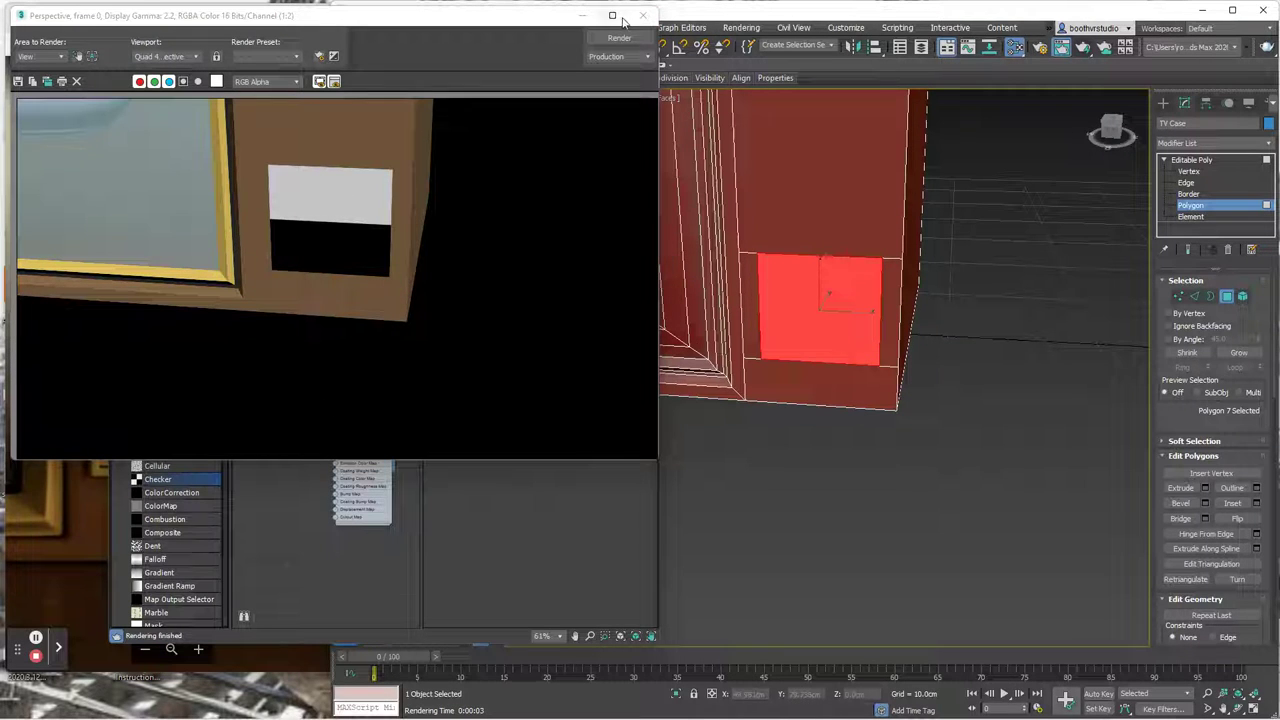
- Set the Checker map's U and V tiling to 2 and render a preview
{"action": "left_click", "coordinate": [585, 16]}
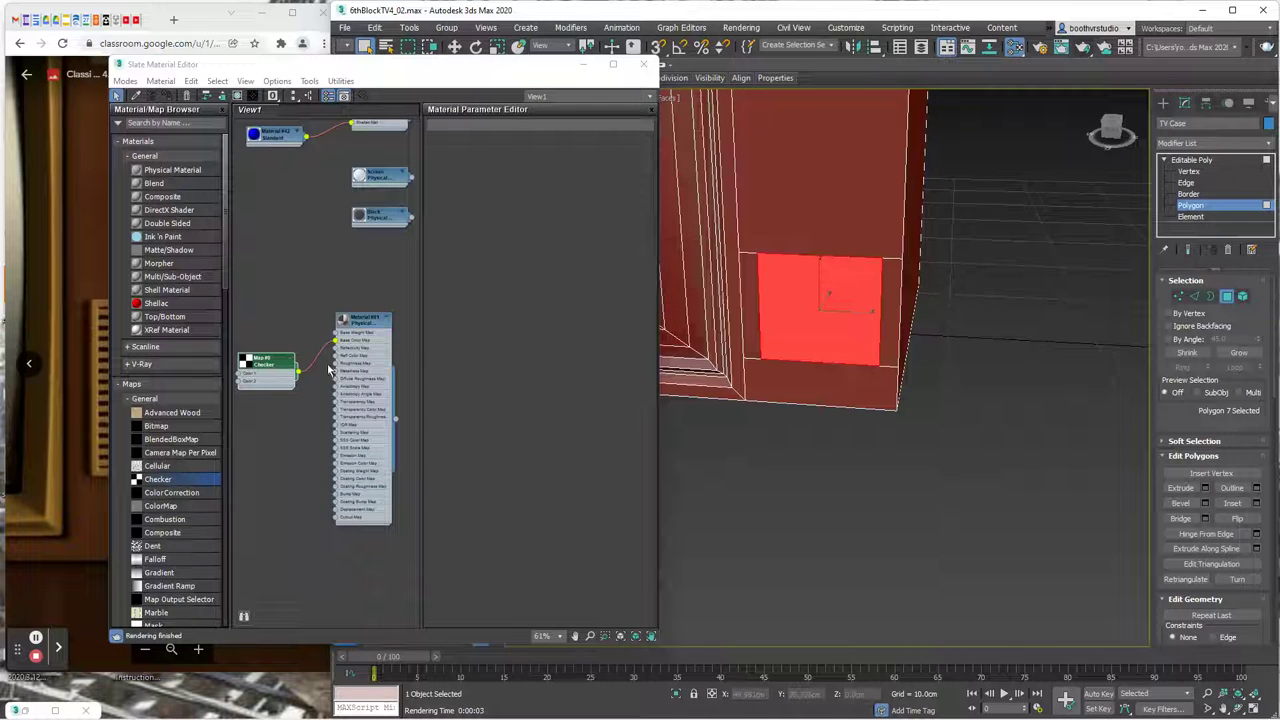
{"action": "double_click", "coordinate": [265, 368]}
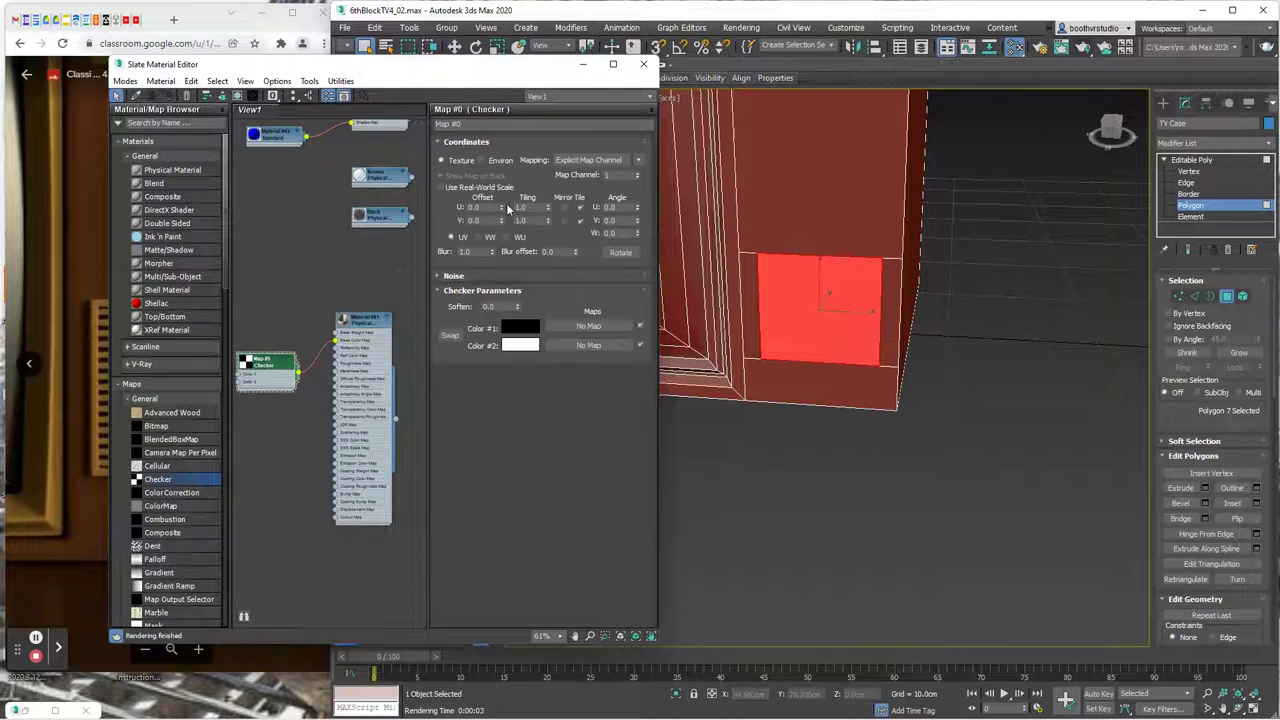
{"action": "double_click", "coordinate": [524, 207]}
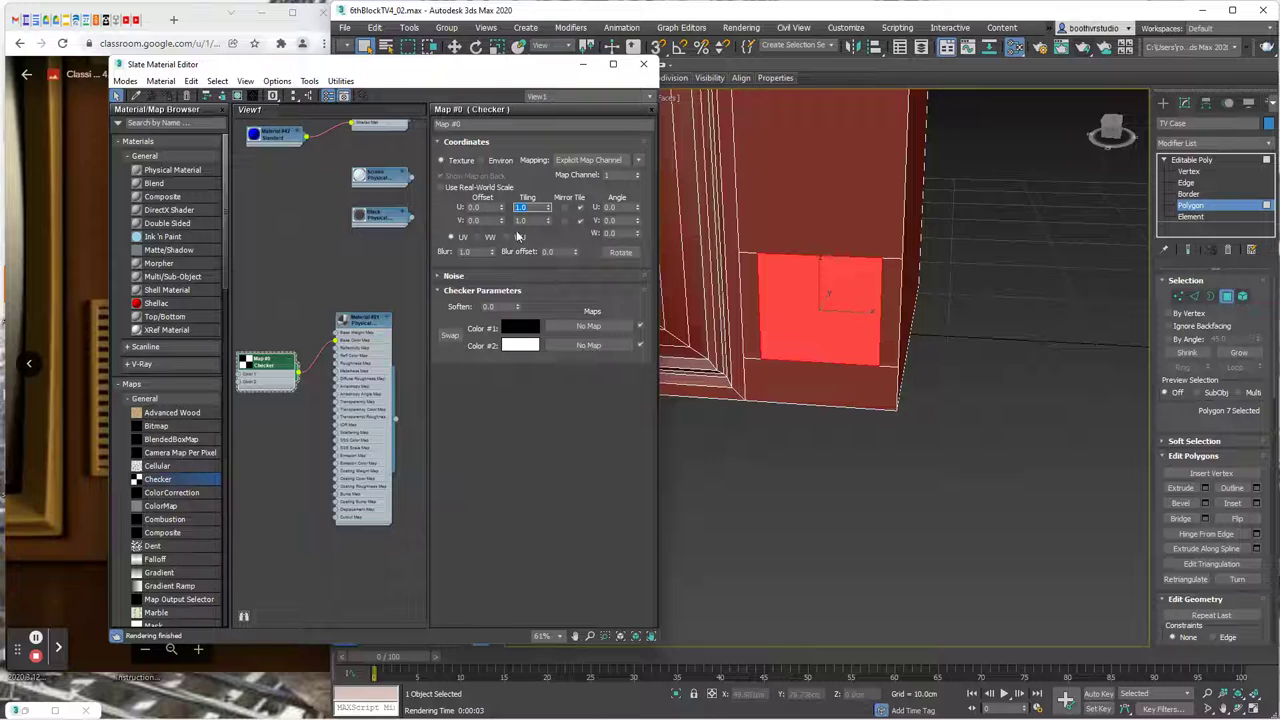
{"action": "type", "text": "2"}
{"action": "double_click", "coordinate": [515, 221]}
{"action": "type", "text": "2"}
{"action": "key", "text": "Return"}
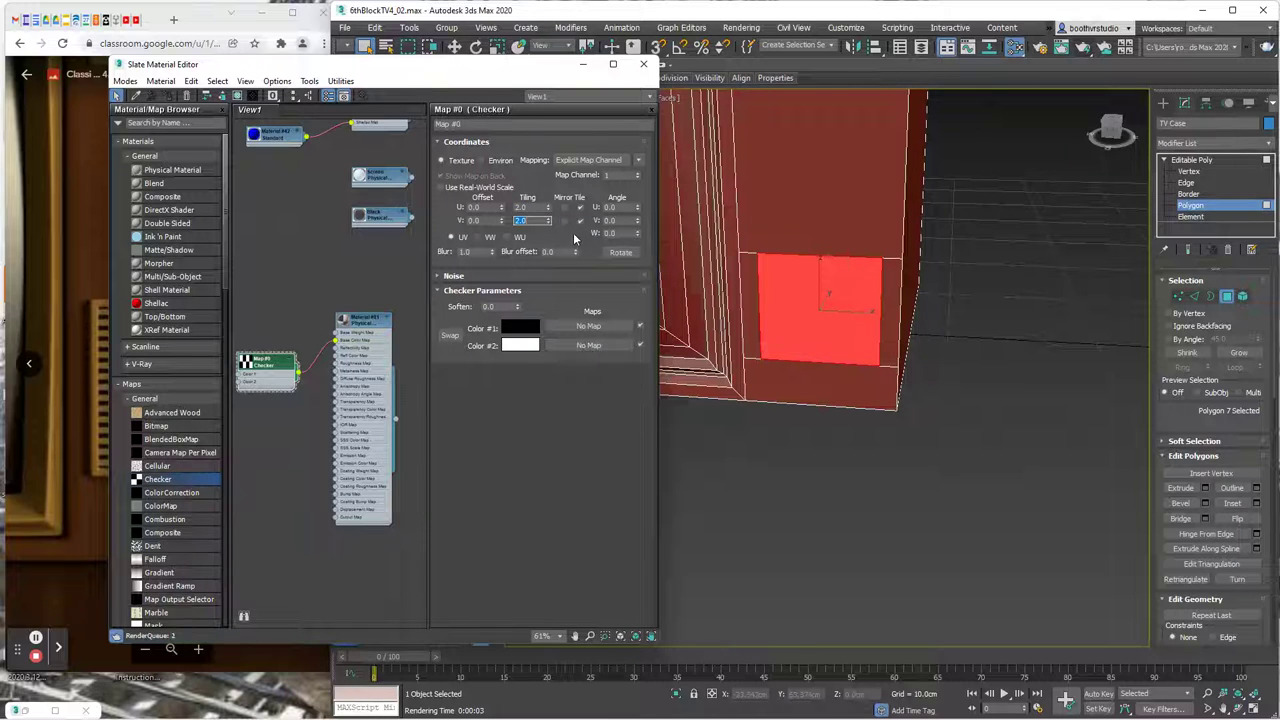
{"action": "left_click", "coordinate": [1077, 49]}
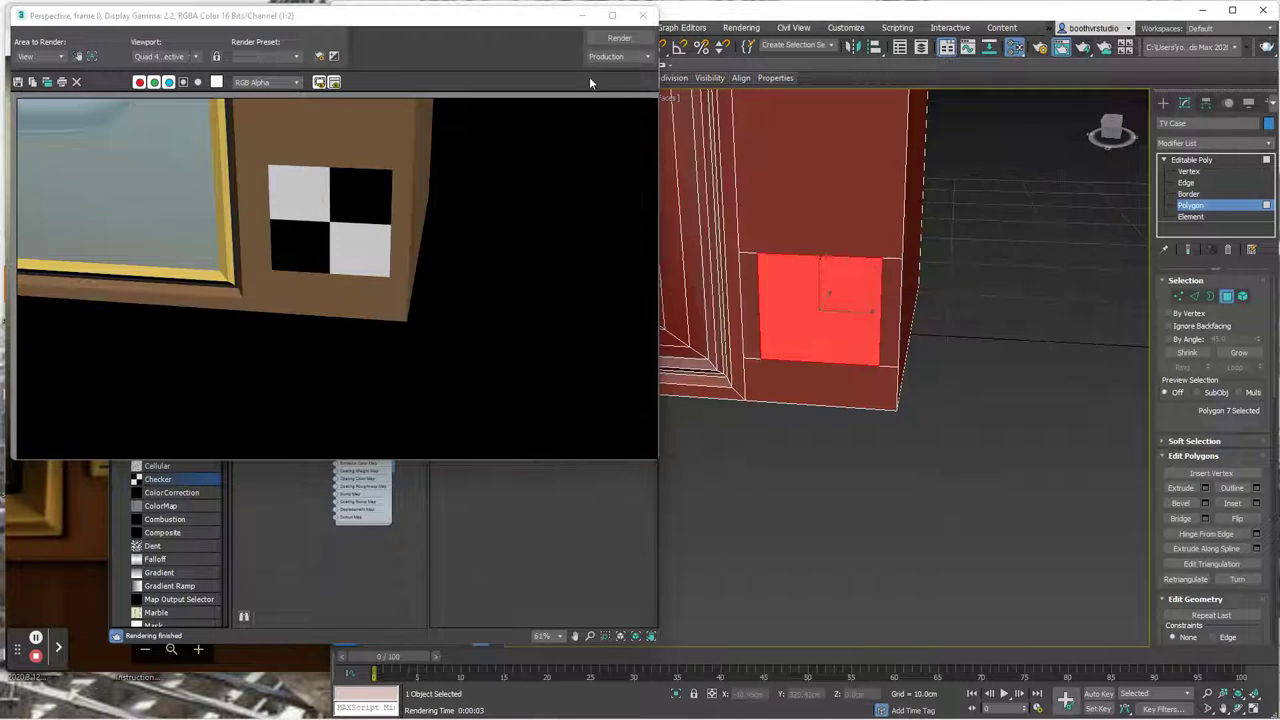
- Change the Checker's Color #1 to dark brown and render again
{"action": "left_click", "coordinate": [584, 17]}
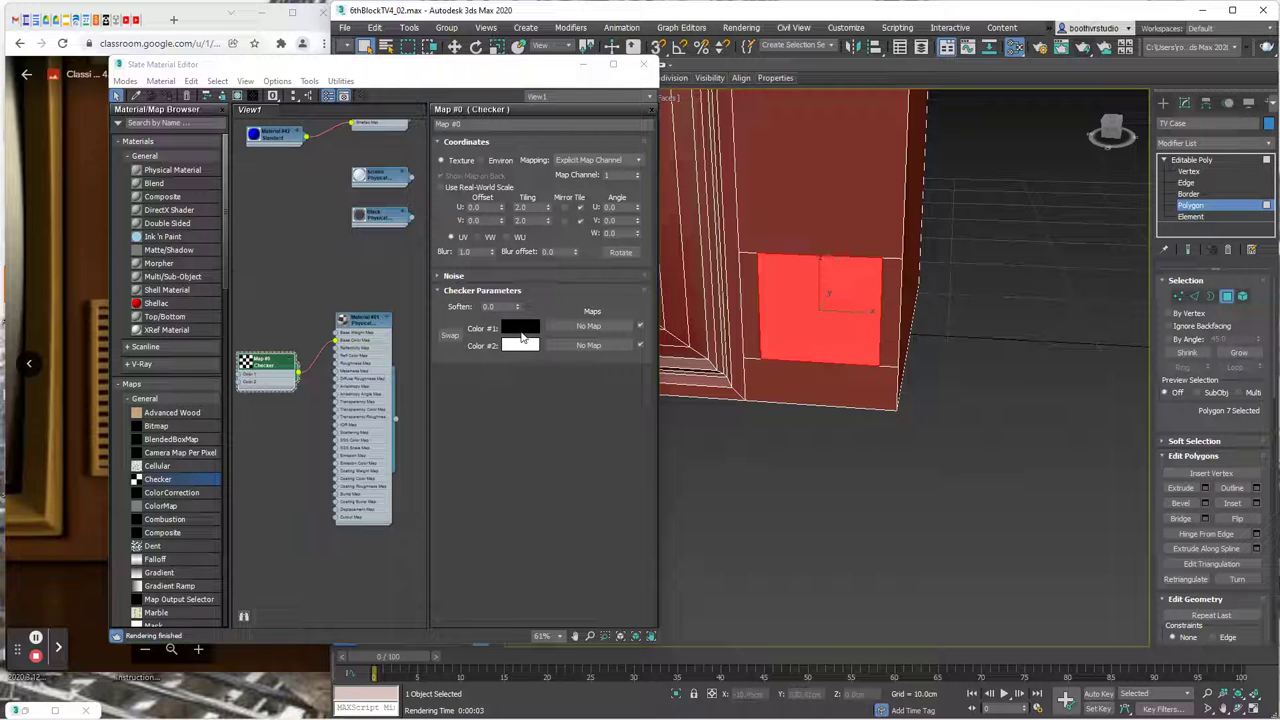
{"action": "left_click", "coordinate": [520, 327]}
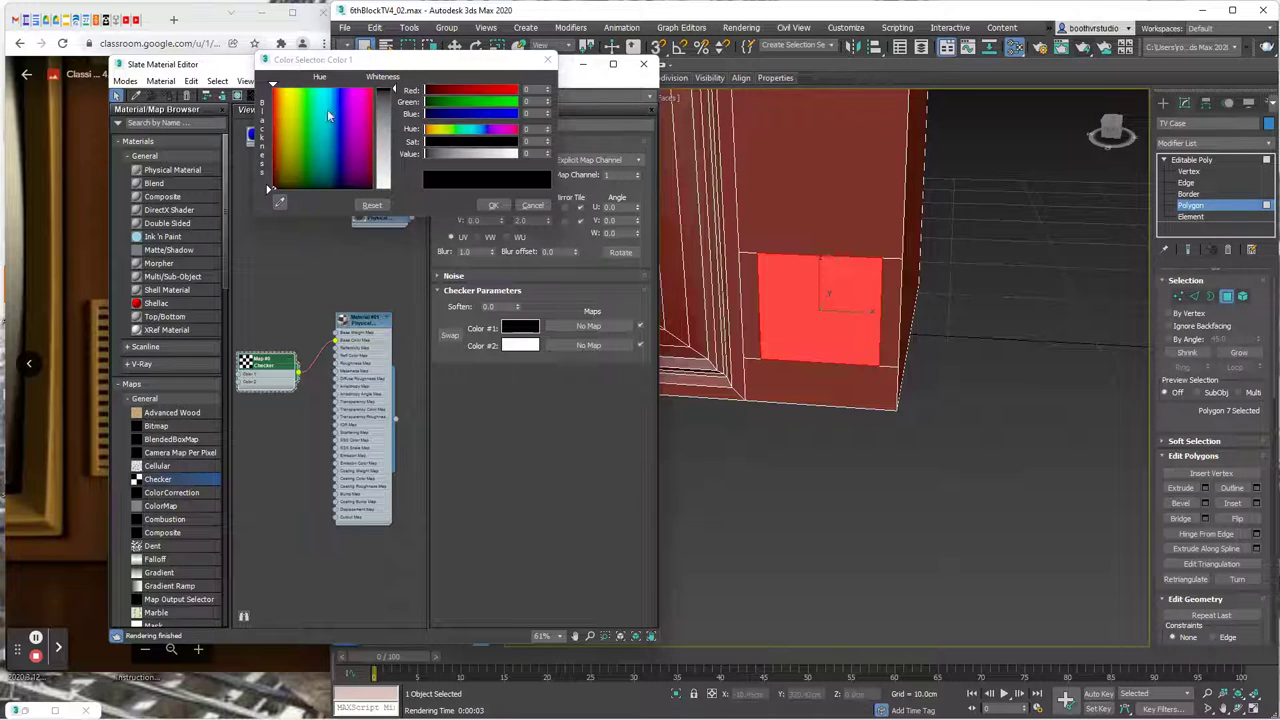
{"action": "left_click", "coordinate": [281, 163]}
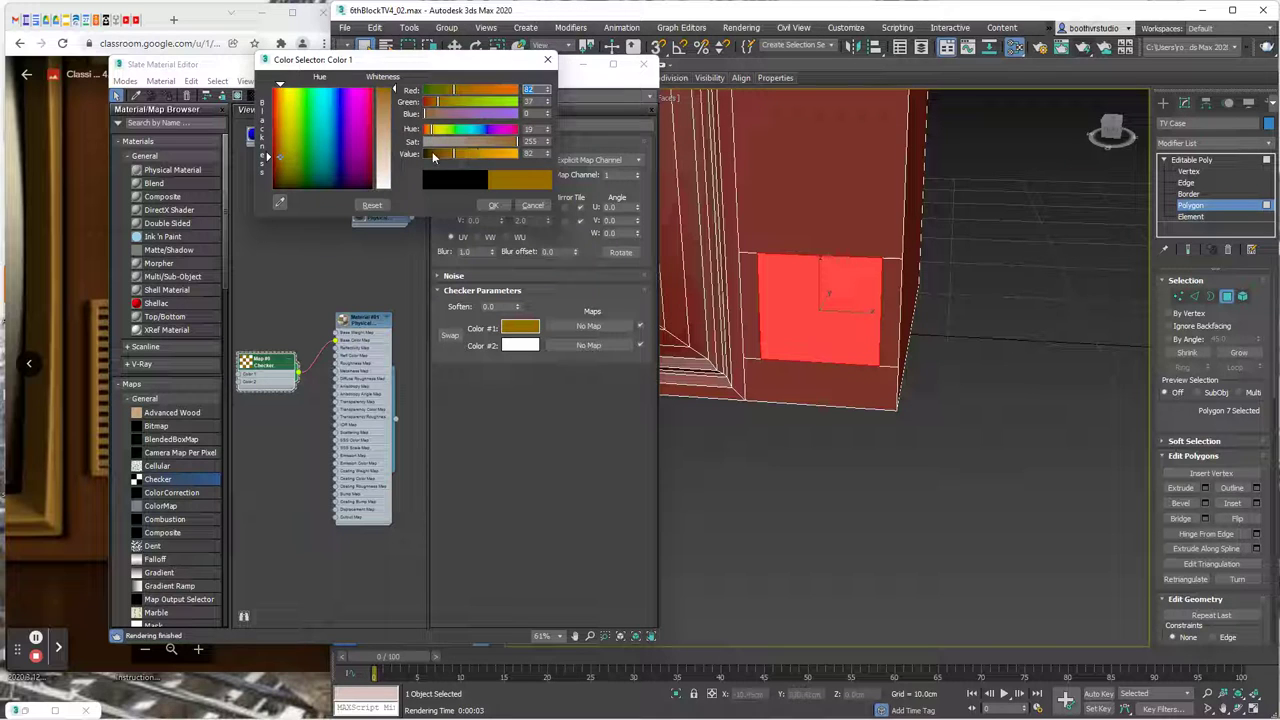
{"action": "left_click", "coordinate": [436, 155]}
{"action": "left_click", "coordinate": [493, 205]}
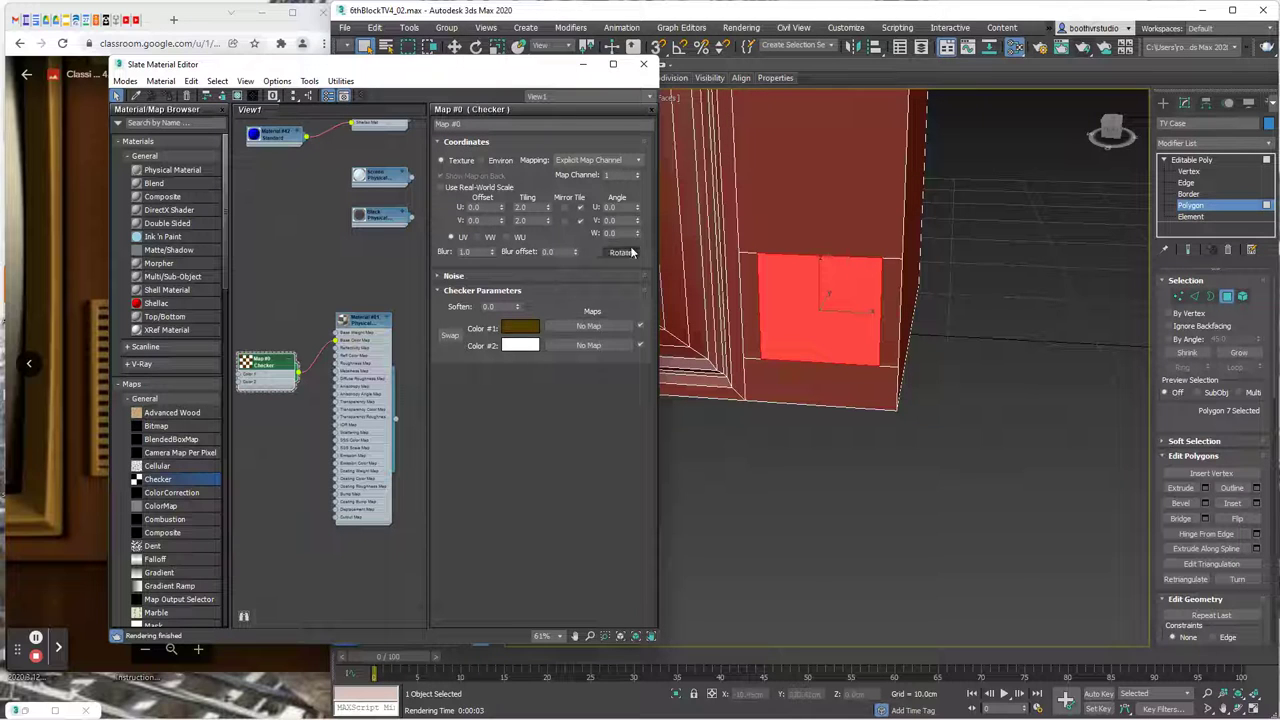
{"action": "left_click", "coordinate": [1082, 48]}
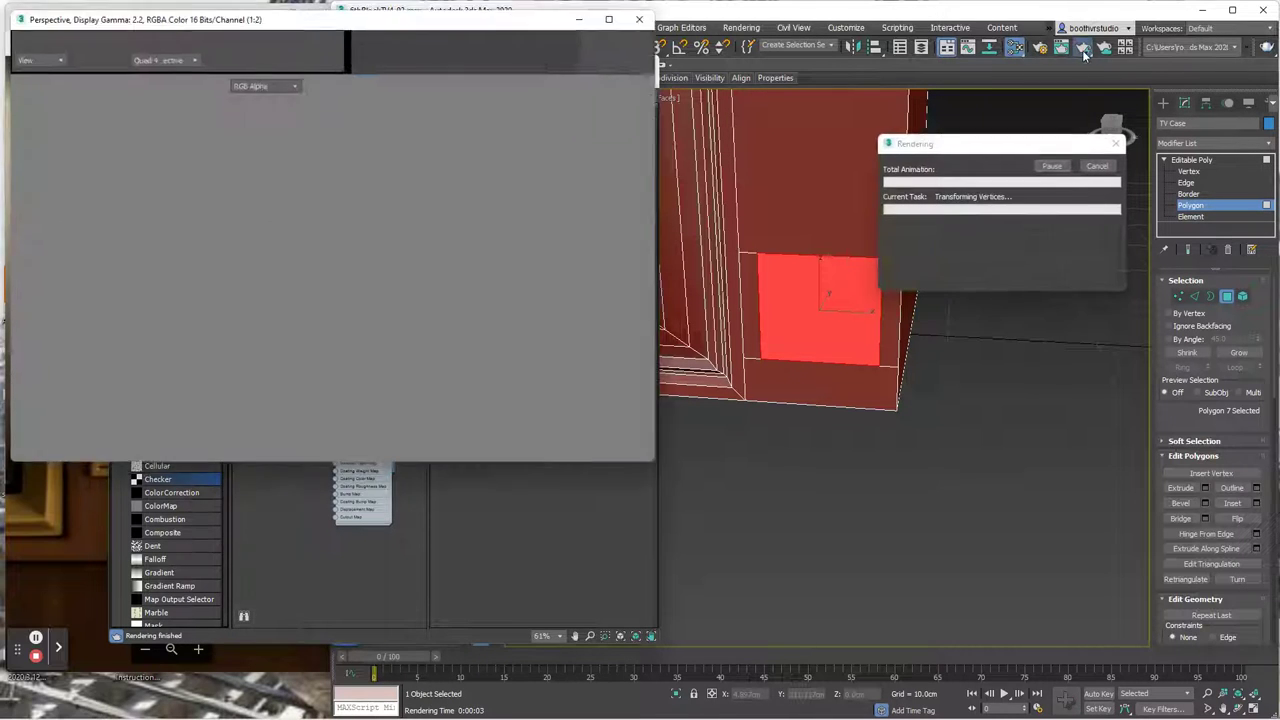
- Retile the grill Checker map to 200 × 200 and test-render the much finer cloth
{"action": "left_click", "coordinate": [583, 16]}
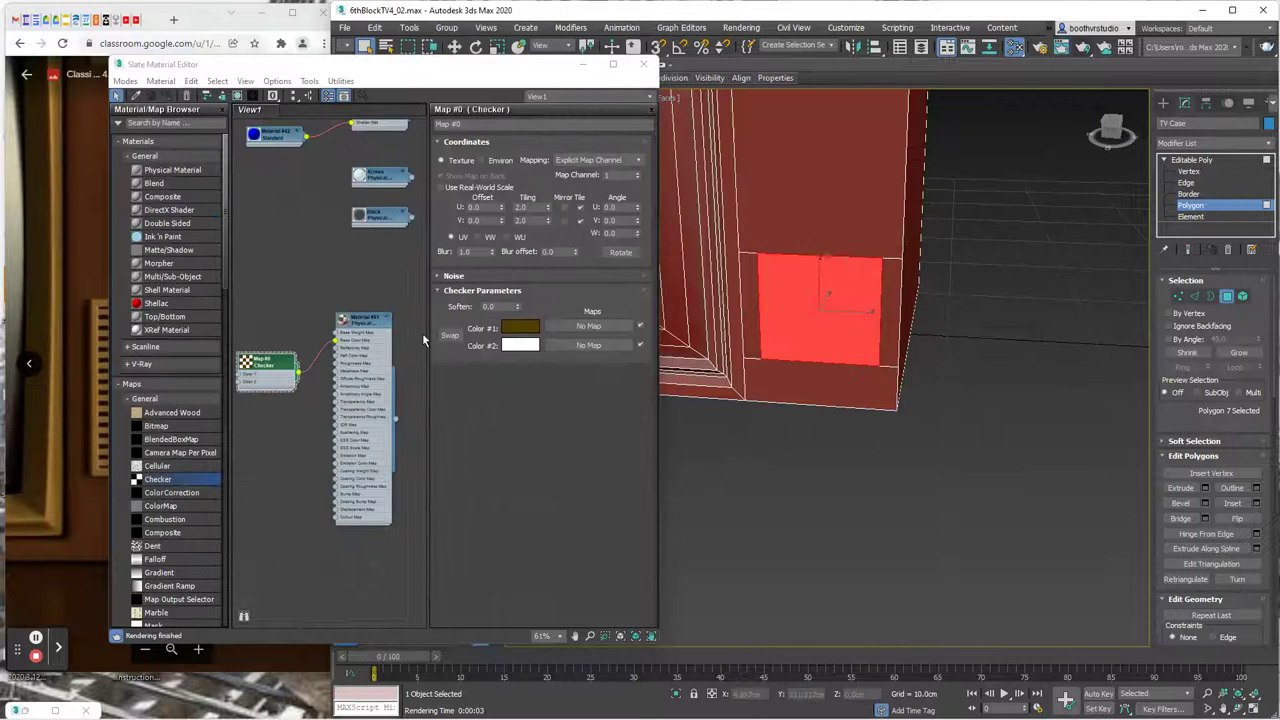
{"action": "left_click_drag", "start_coordinate": [531, 207], "coordinate": [501, 207]}
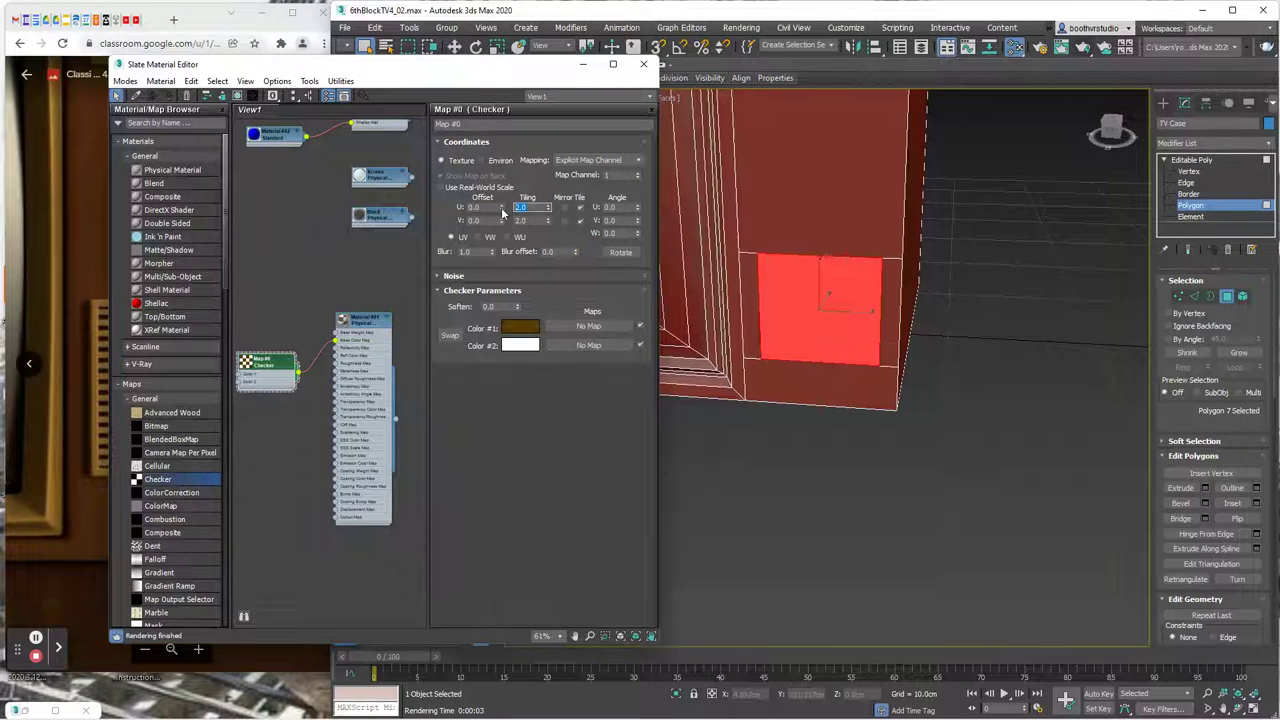
{"action": "type", "text": "200"}
{"action": "key", "text": "Tab"}
{"action": "type", "text": "200"}
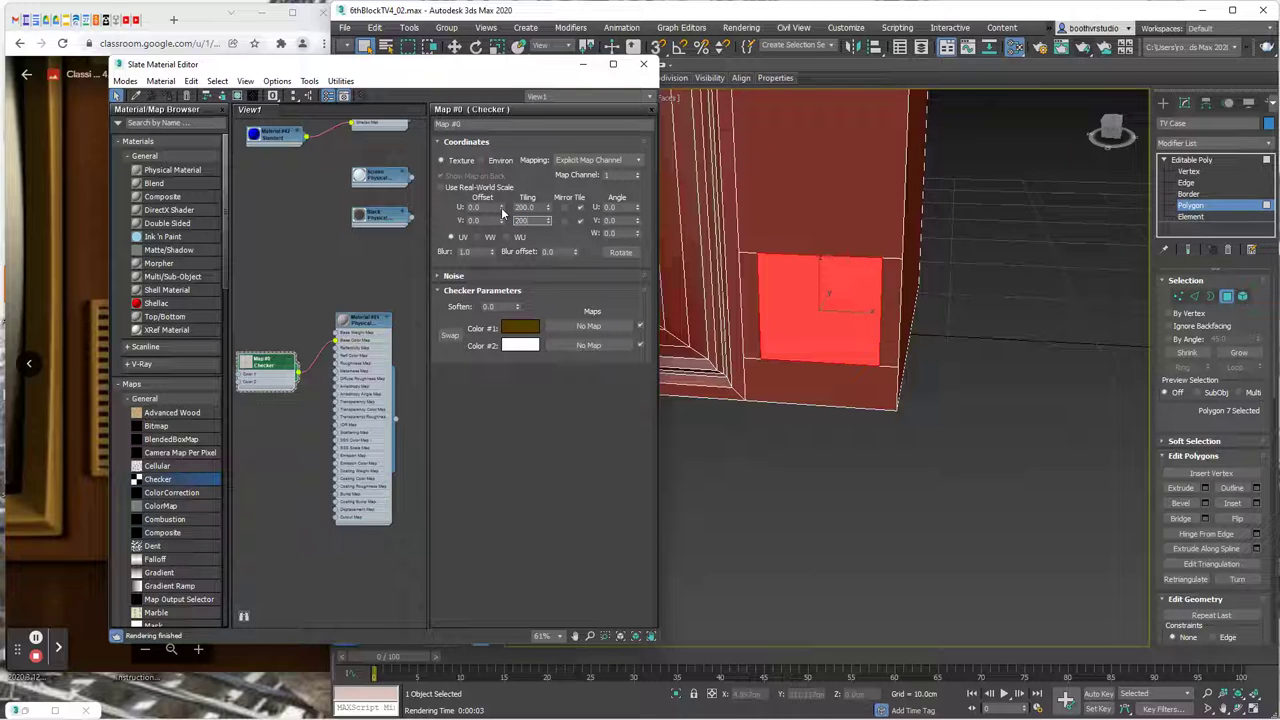
{"action": "key", "text": "Return"}
{"action": "left_click", "coordinate": [1043, 47]}
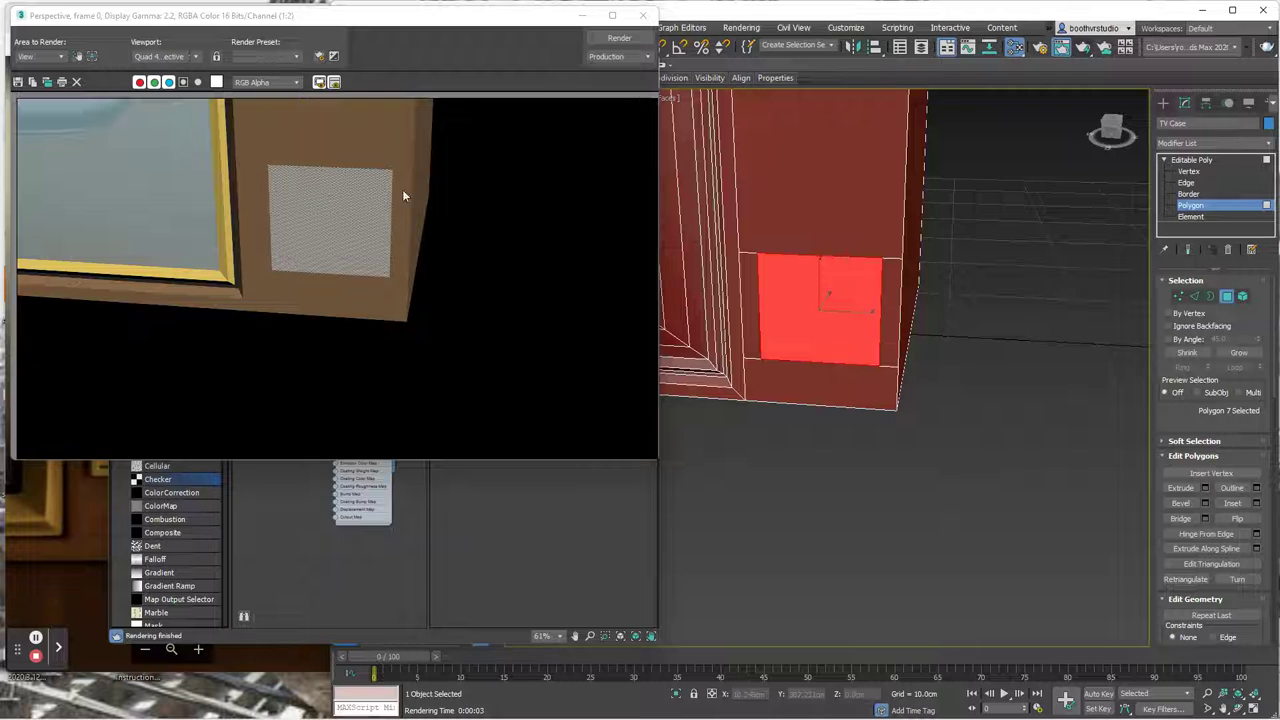
{"action": "left_click", "coordinate": [584, 16]}
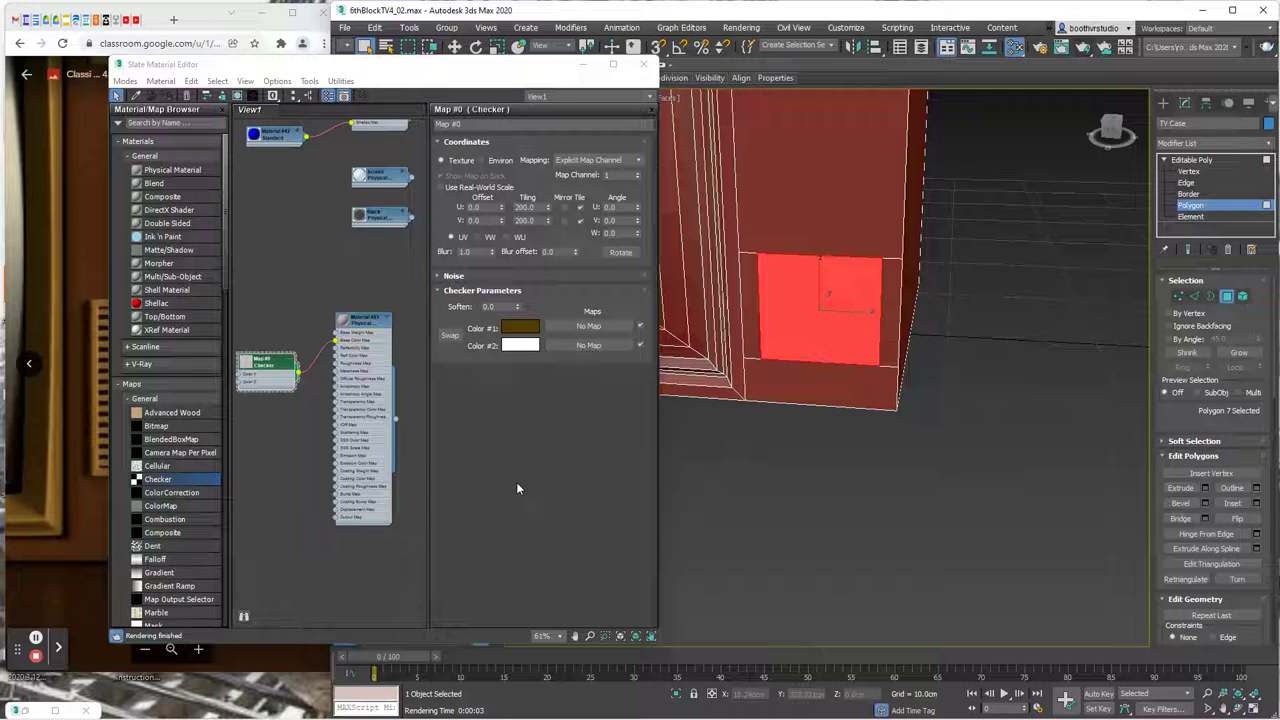
- Close the Slate Material Editor and exit Polygon level on the TV case
{"action": "left_click", "coordinate": [643, 64]}
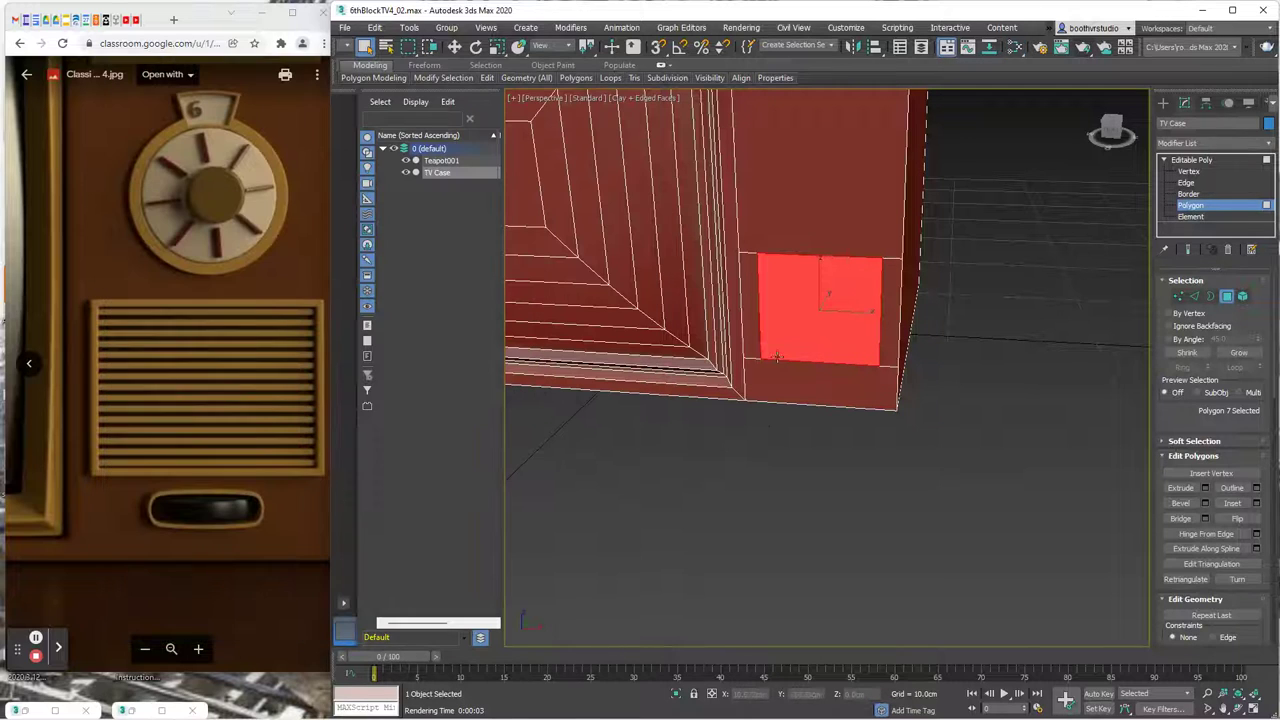
{"action": "left_click", "coordinate": [1188, 160]}
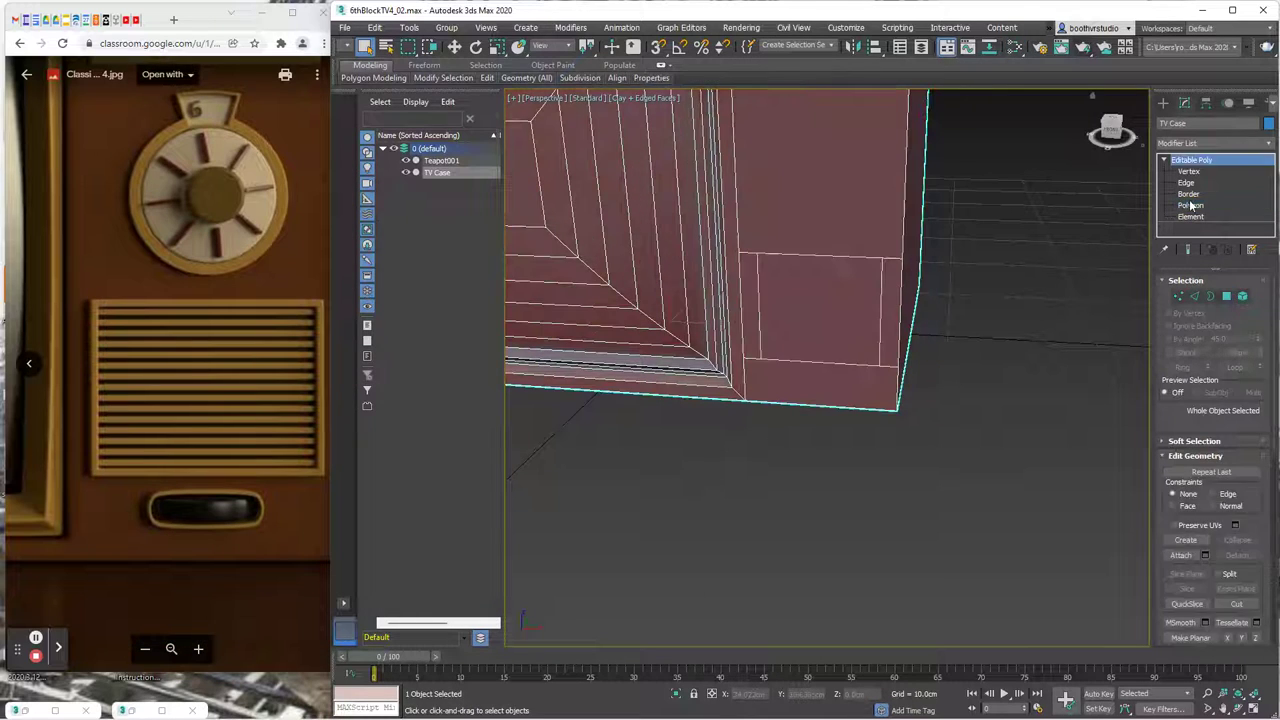
{"action": "left_click", "coordinate": [1164, 161]}
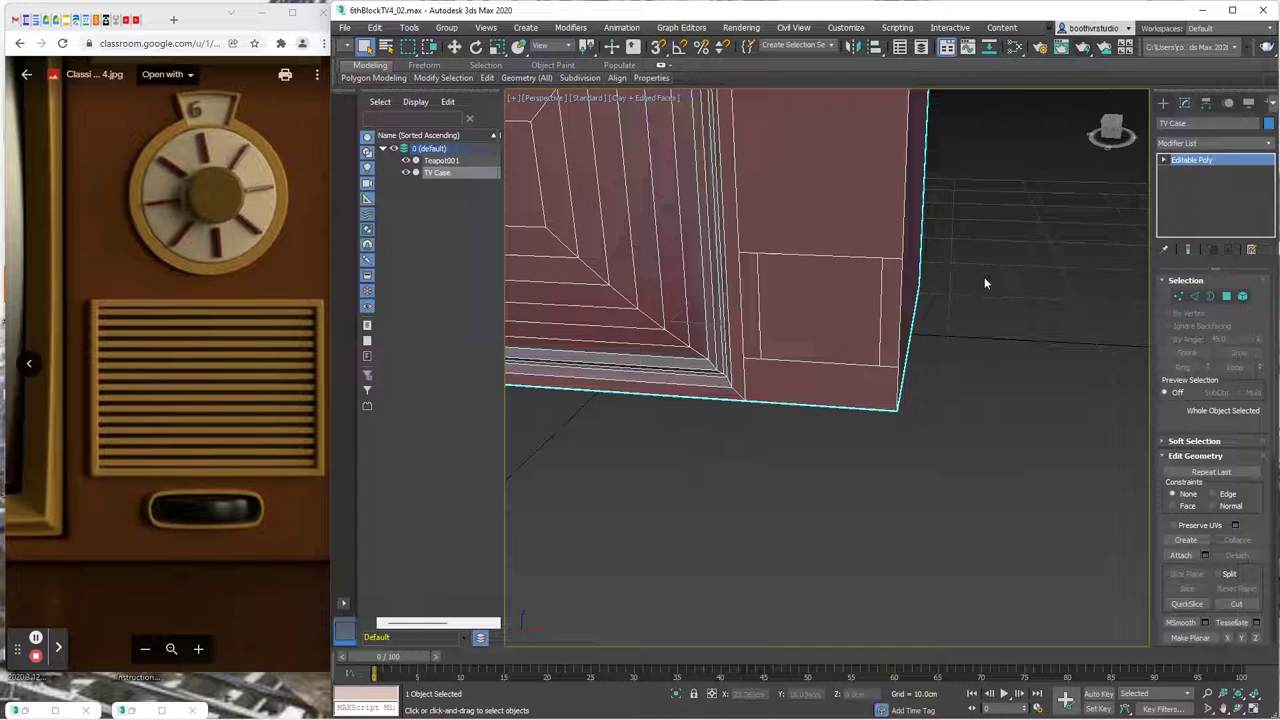
- Switch to the Front view and zoom in on the grill area
{"action": "key", "text": "f"}
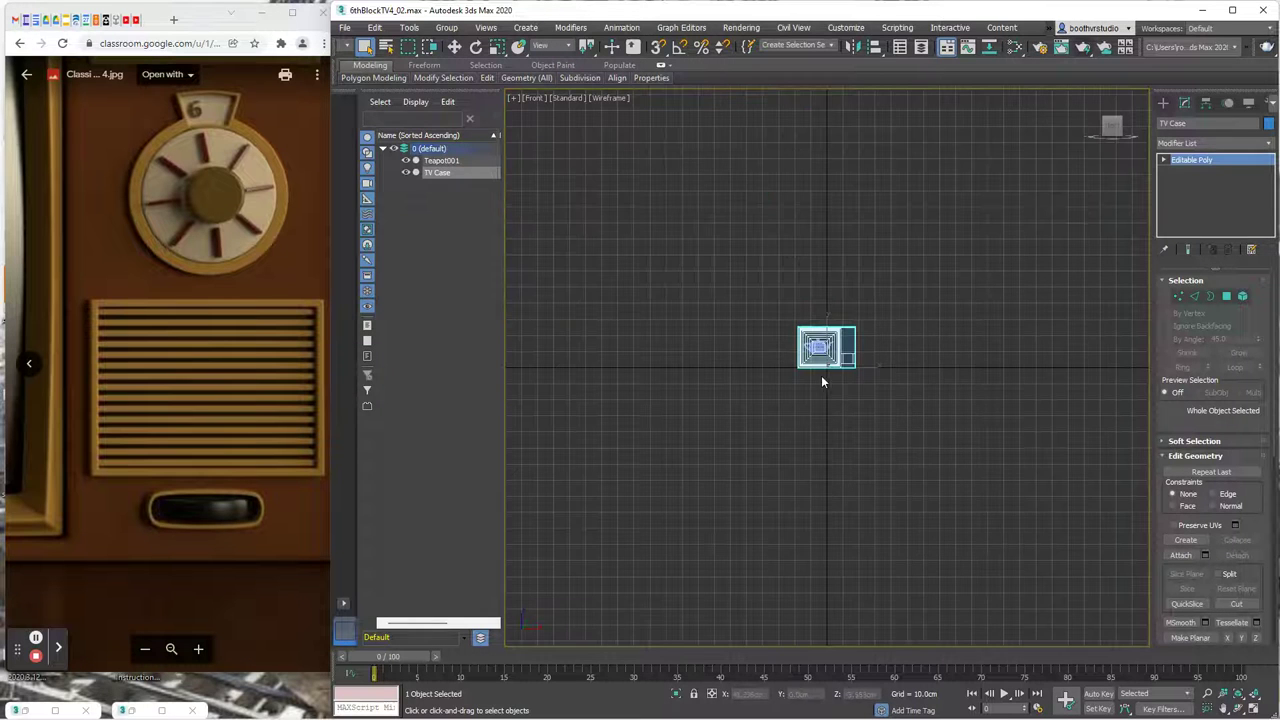
{"action": "scroll", "coordinate": [821, 378], "scroll_direction": "up", "scroll_amount": 10}
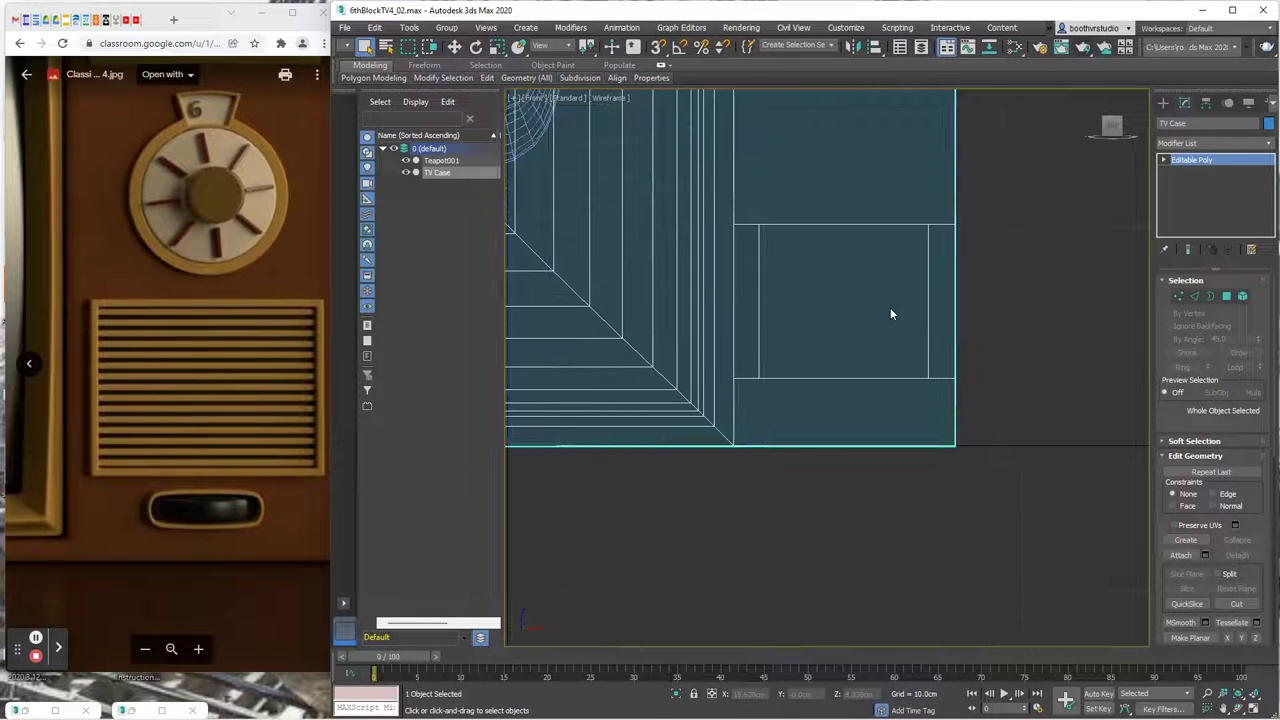
{"action": "scroll", "coordinate": [890, 312], "scroll_direction": "up", "scroll_amount": 5}
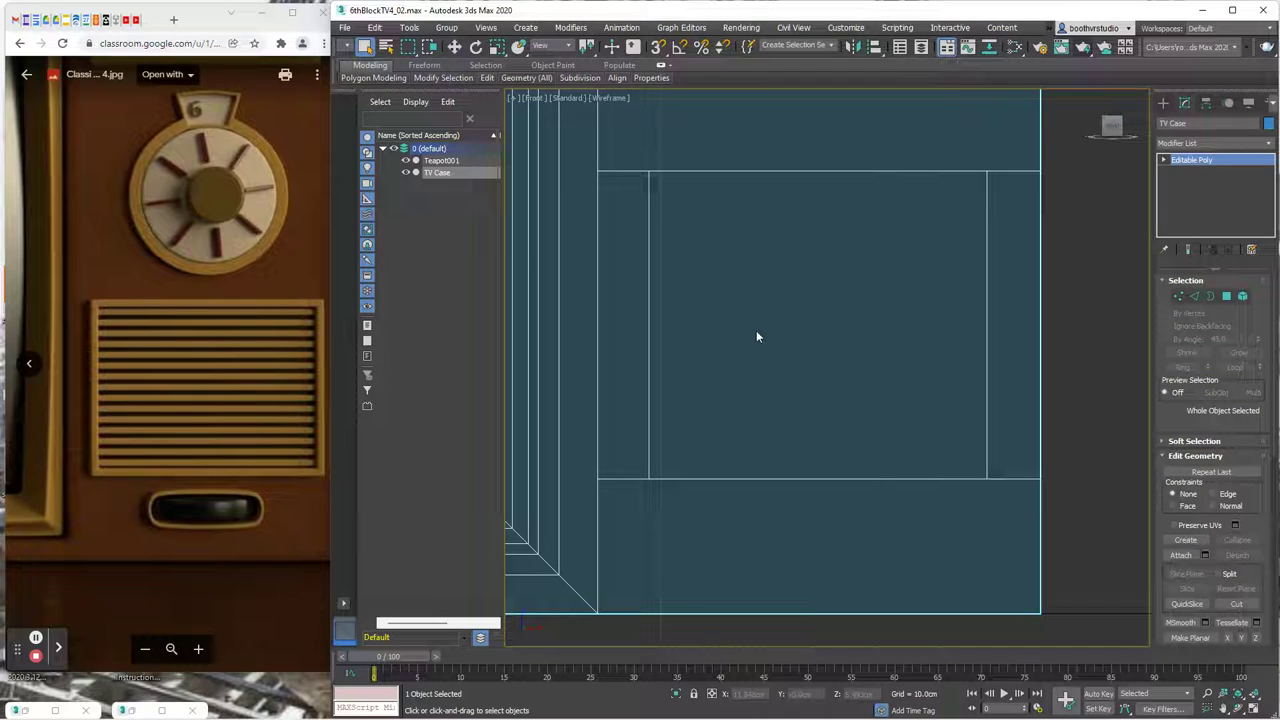
- Switch the Create panel to Extended Primitives and pick the ChamferBox tool
{"action": "left_click", "coordinate": [1163, 103]}
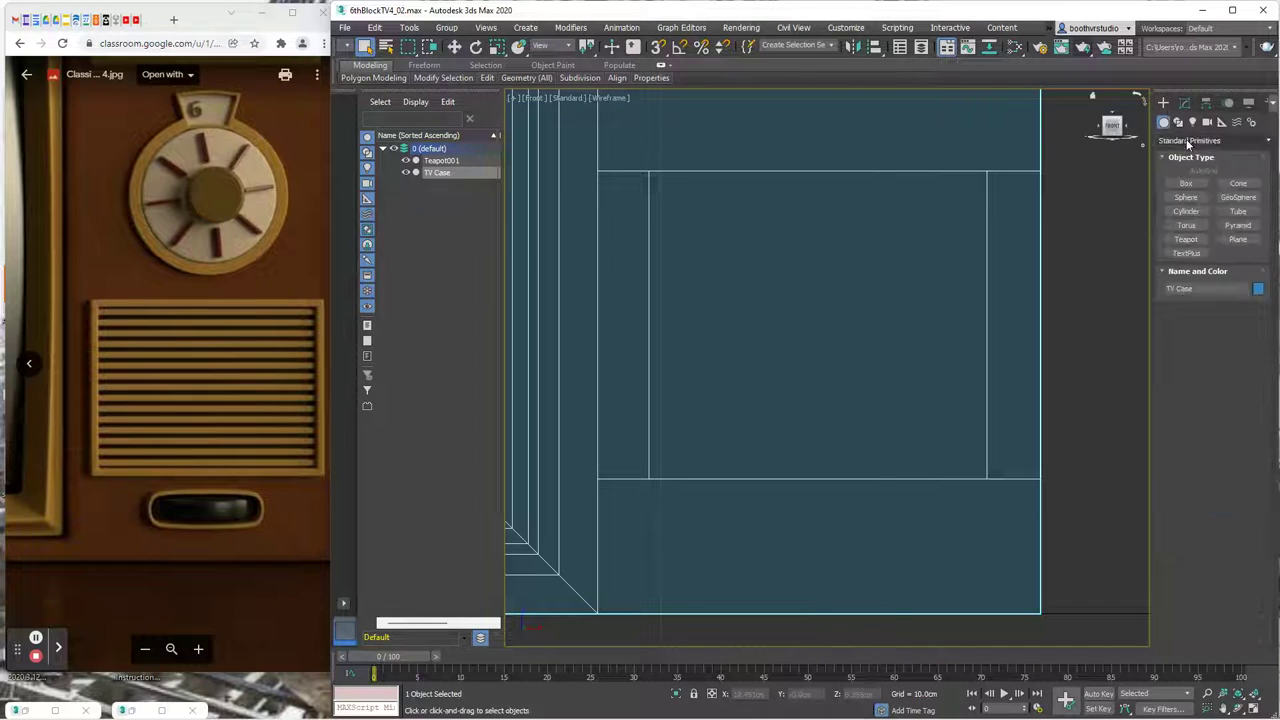
{"action": "left_click", "coordinate": [1201, 141]}
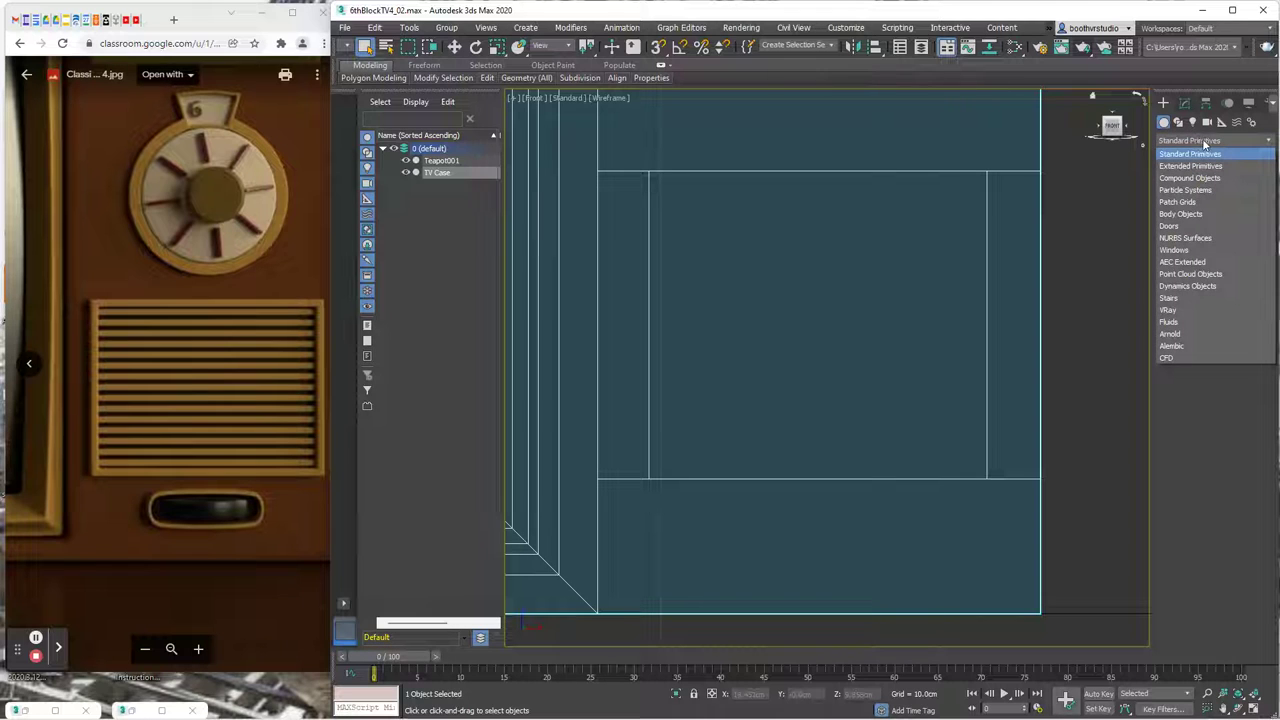
{"action": "left_click", "coordinate": [1235, 138]}
{"action": "left_click", "coordinate": [1235, 138]}
{"action": "left_click", "coordinate": [1209, 167]}
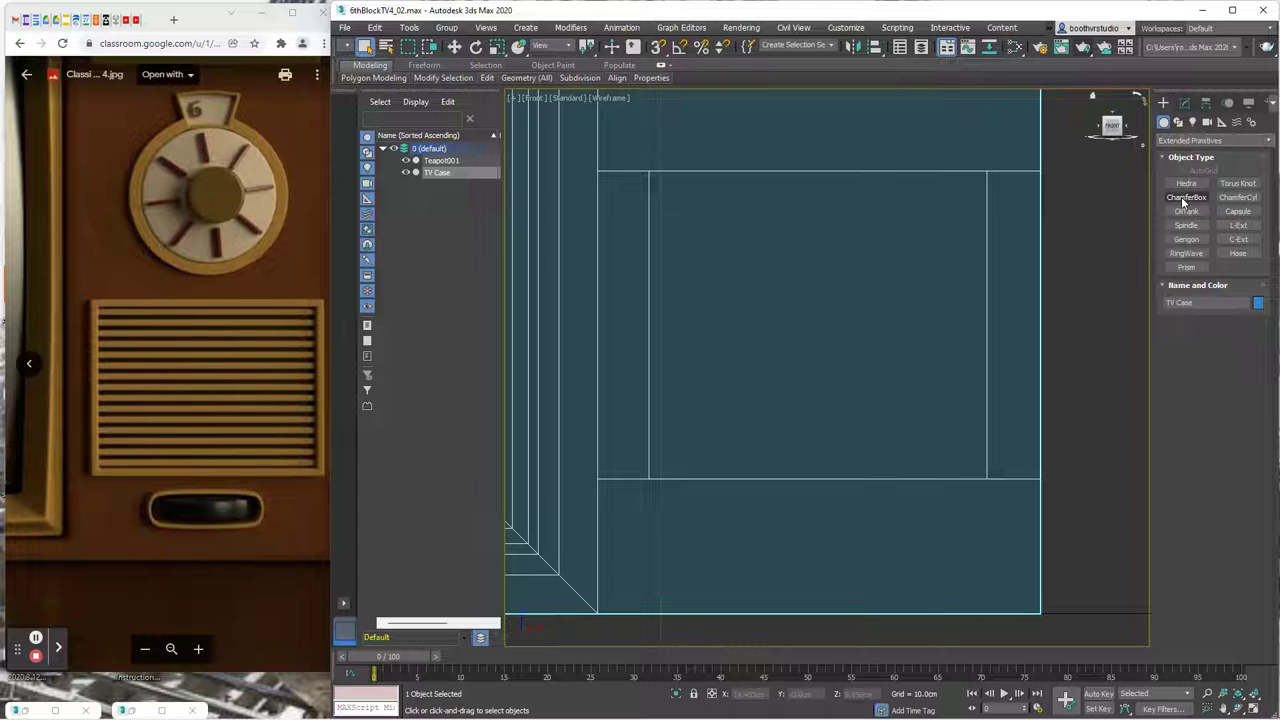
{"action": "left_click", "coordinate": [1184, 198]}
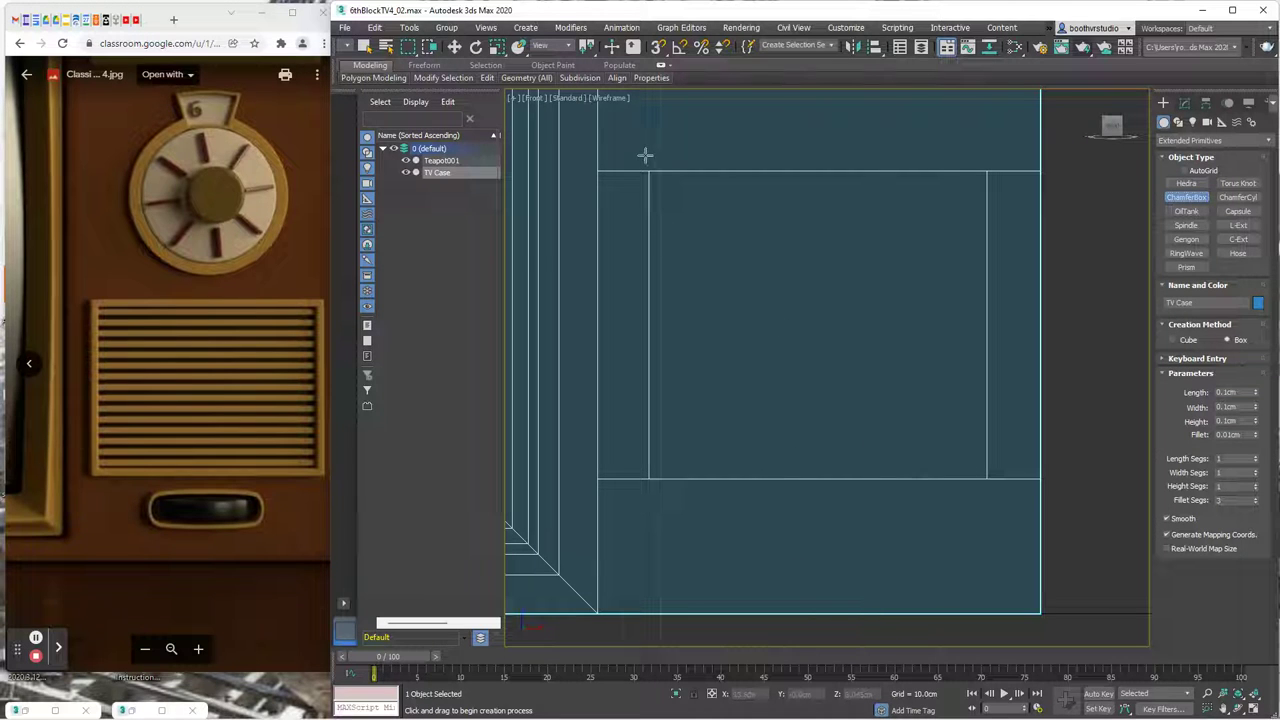
- Draw a 6.749 cm wide ChamferBox across the grill top, 0.57 cm high with 0.13 cm fillet
{"action": "left_click_drag", "start_coordinate": [646, 157], "coordinate": [995, 167]}
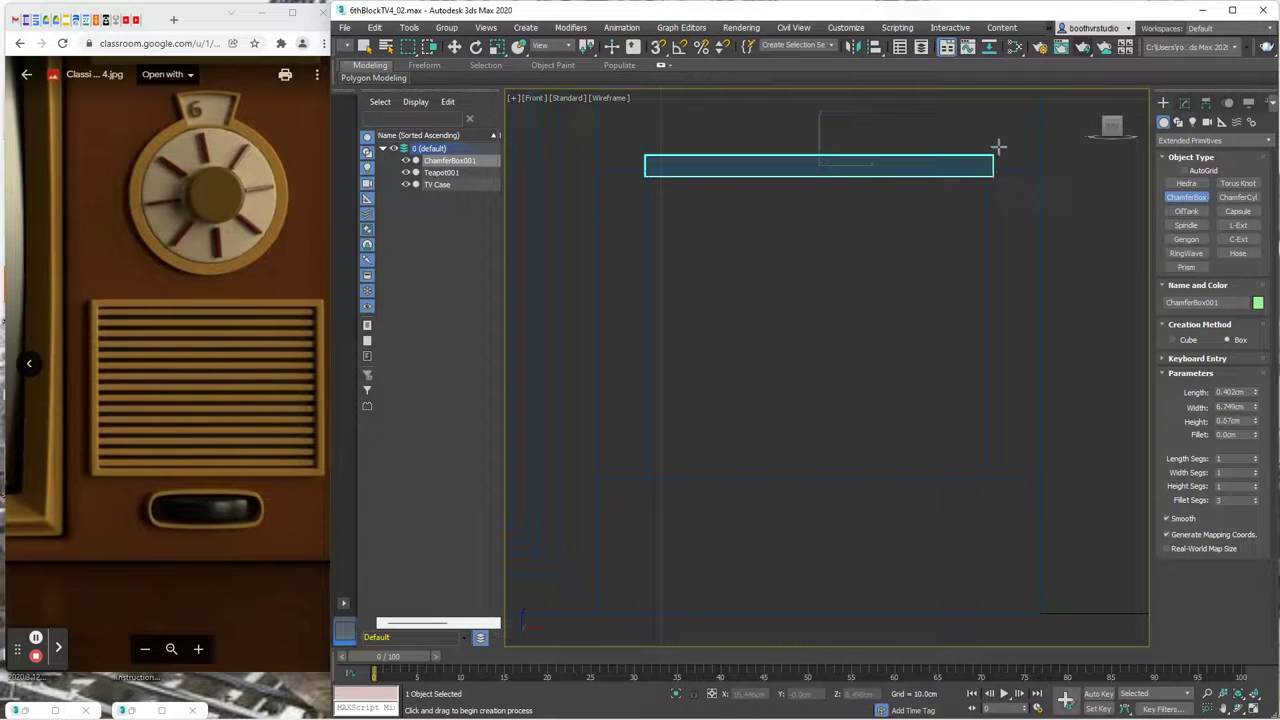
{"action": "left_click", "coordinate": [998, 147]}
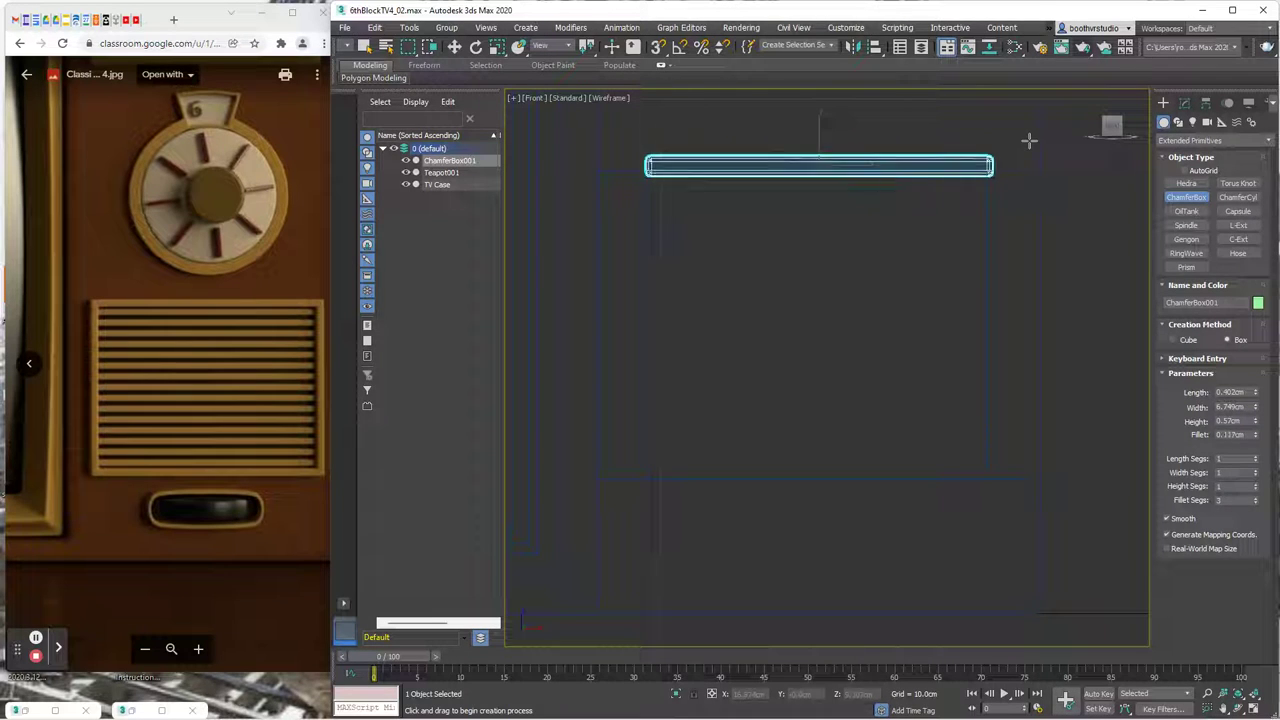
{"action": "left_click", "coordinate": [1027, 140]}
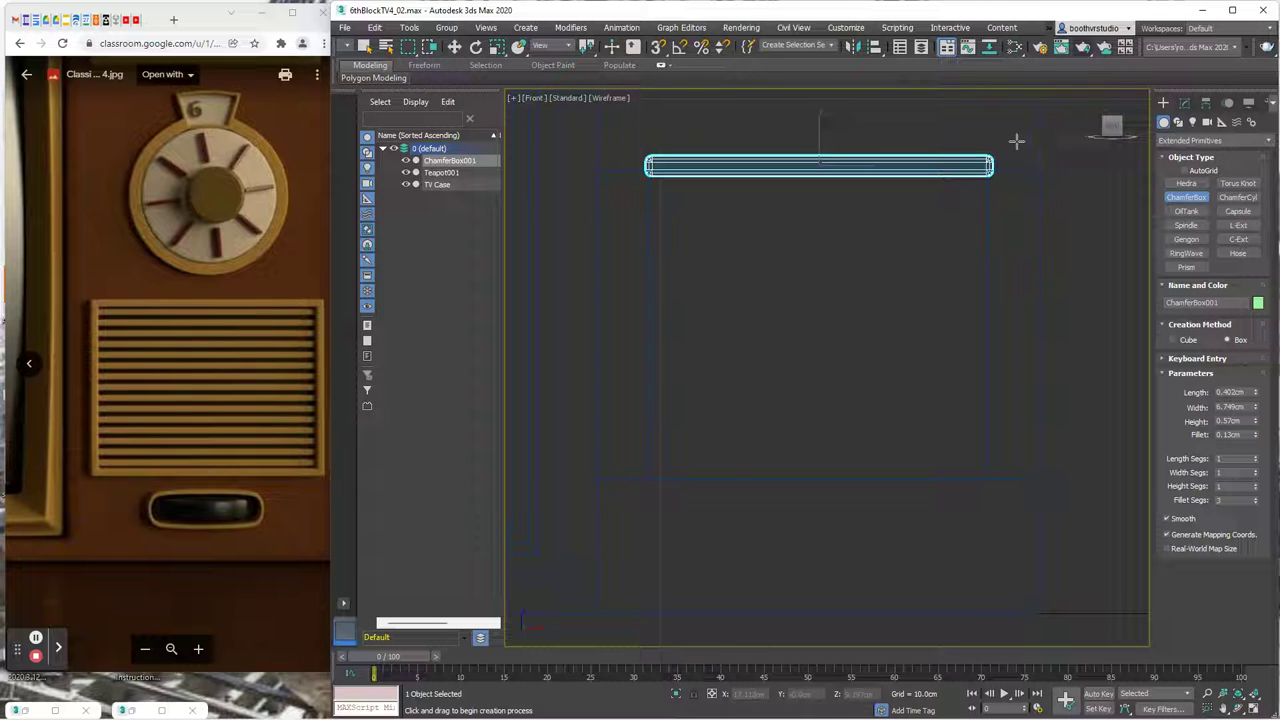
{"action": "right_click", "coordinate": [1017, 141]}
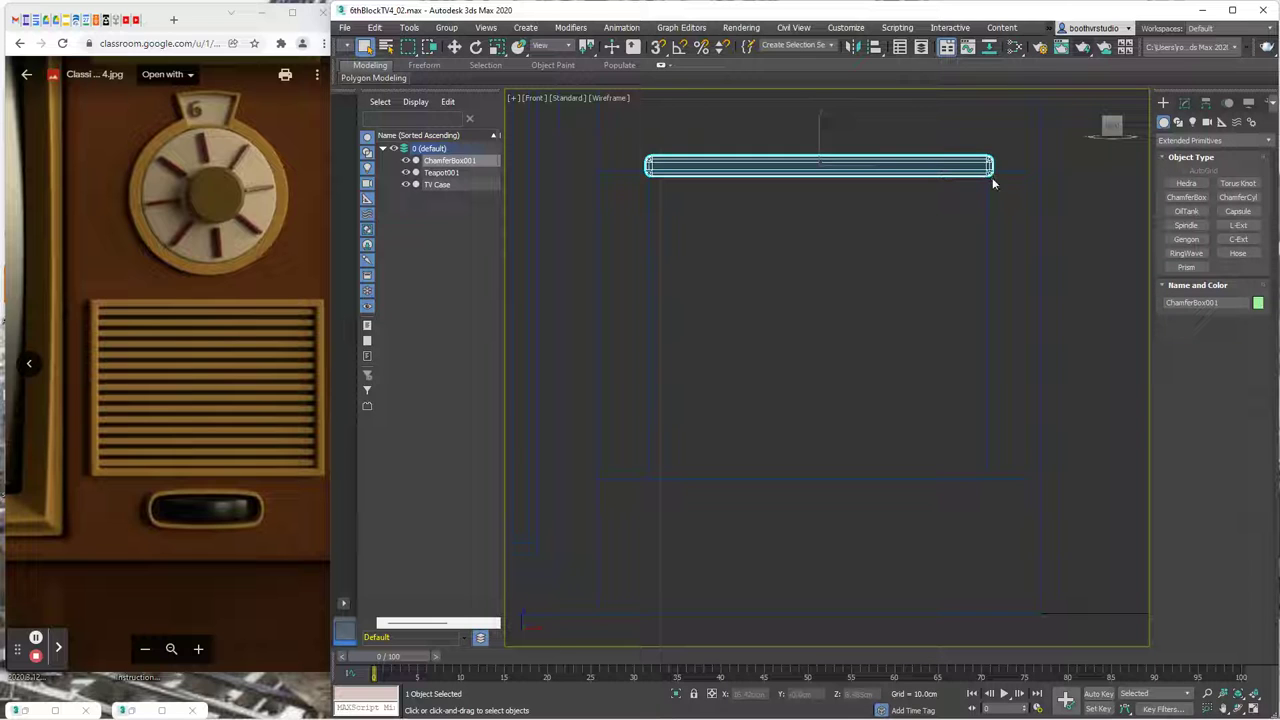
{"action": "left_click", "coordinate": [1184, 103]}
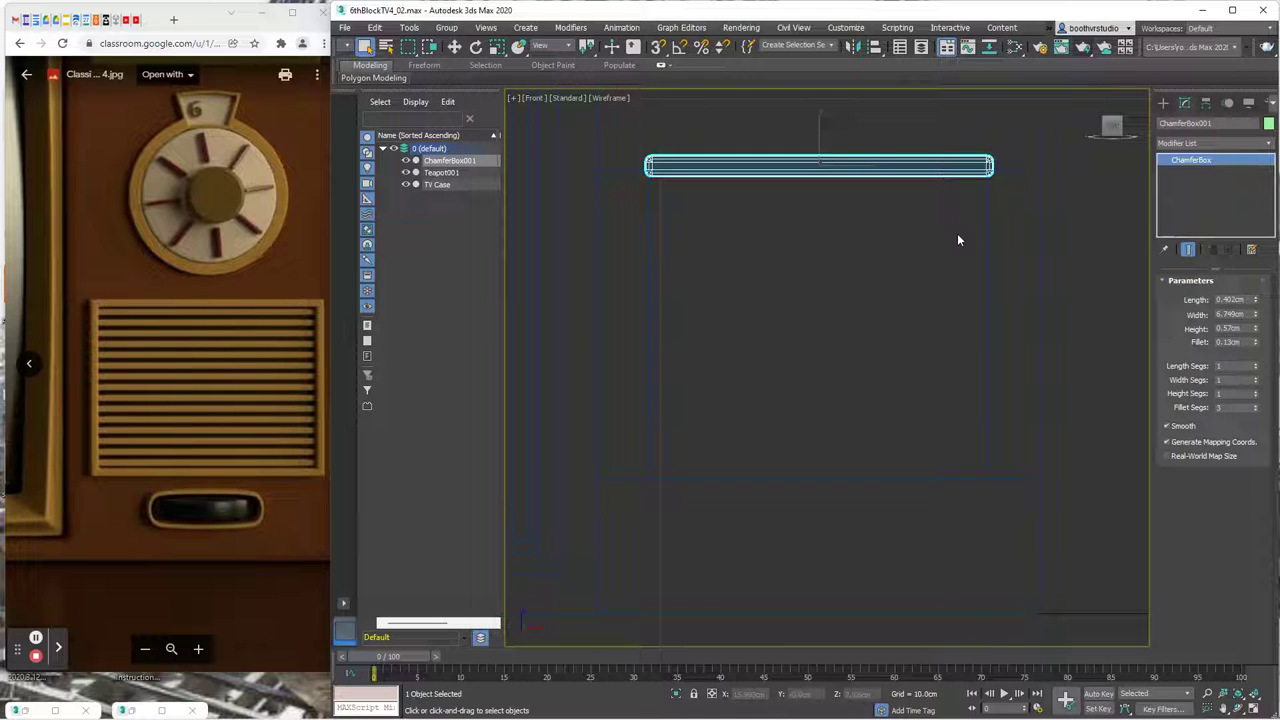
- In Perspective, move the chamfer box onto the TV case front and widen it to 7.236 cm
{"action": "key", "text": "p"}
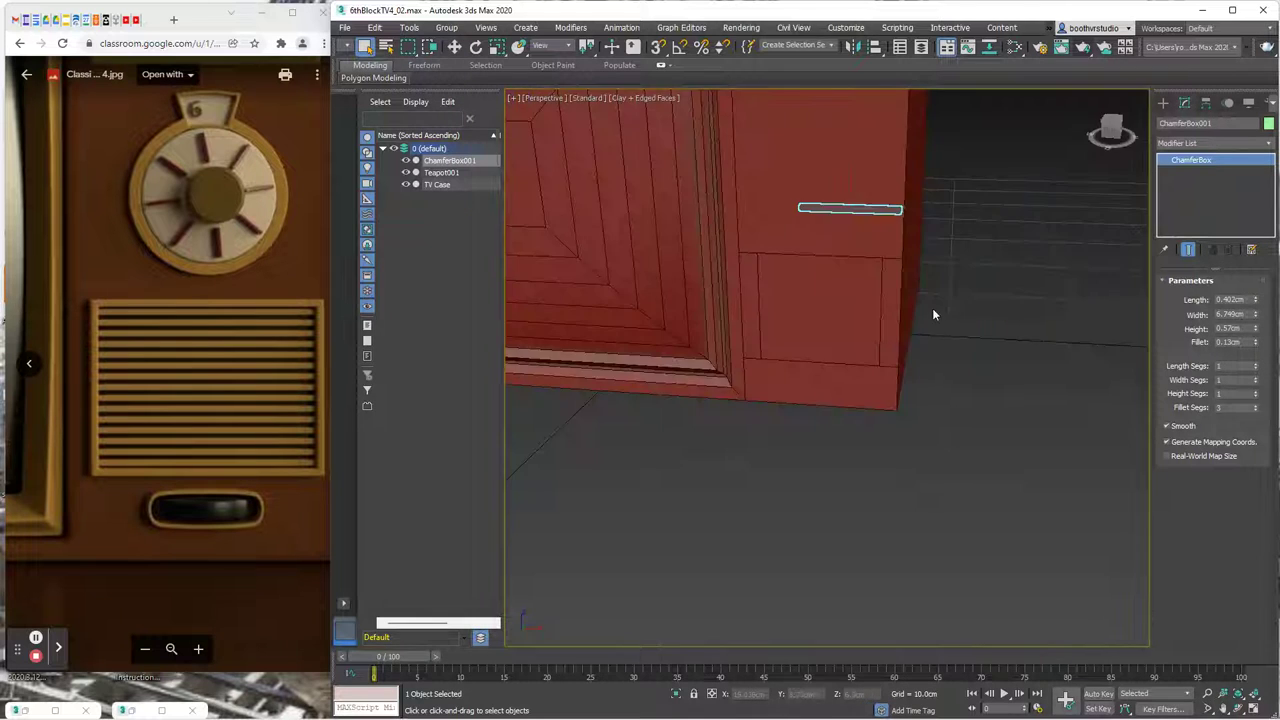
{"action": "middle_click_drag", "start_coordinate": [984, 282], "coordinate": [860, 285], "text": "alt"}
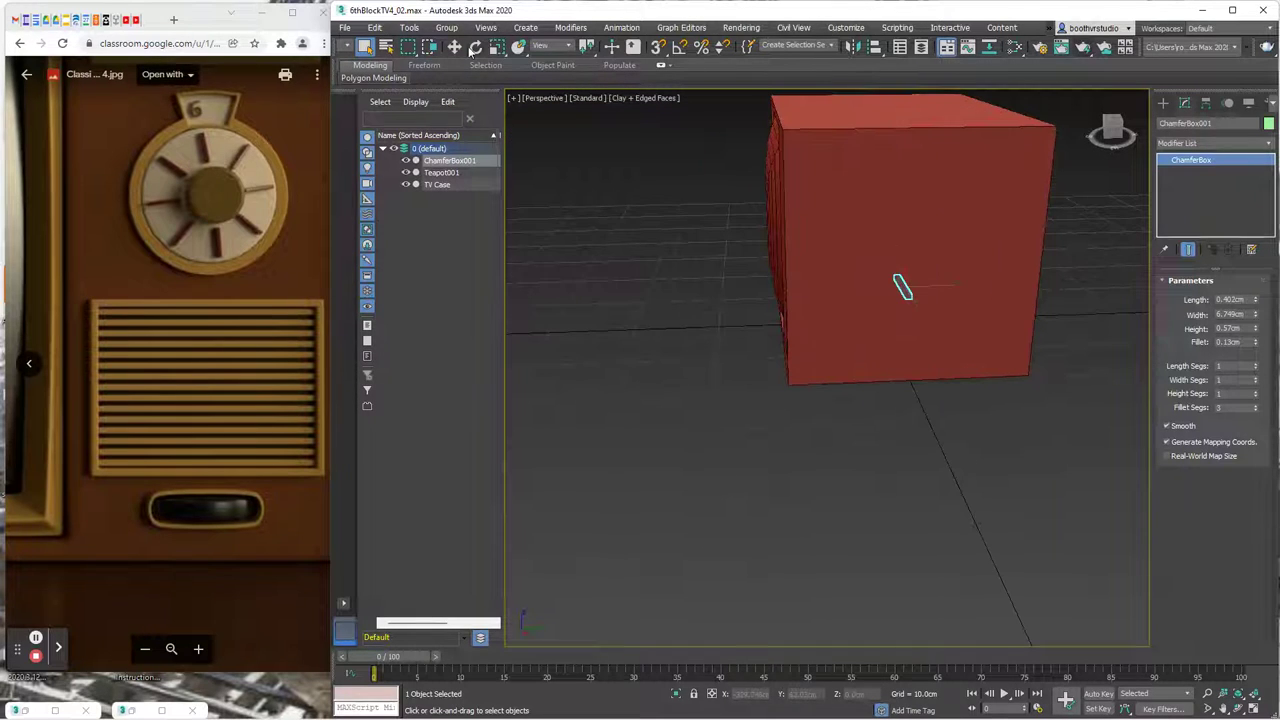
{"action": "left_click", "coordinate": [454, 47]}
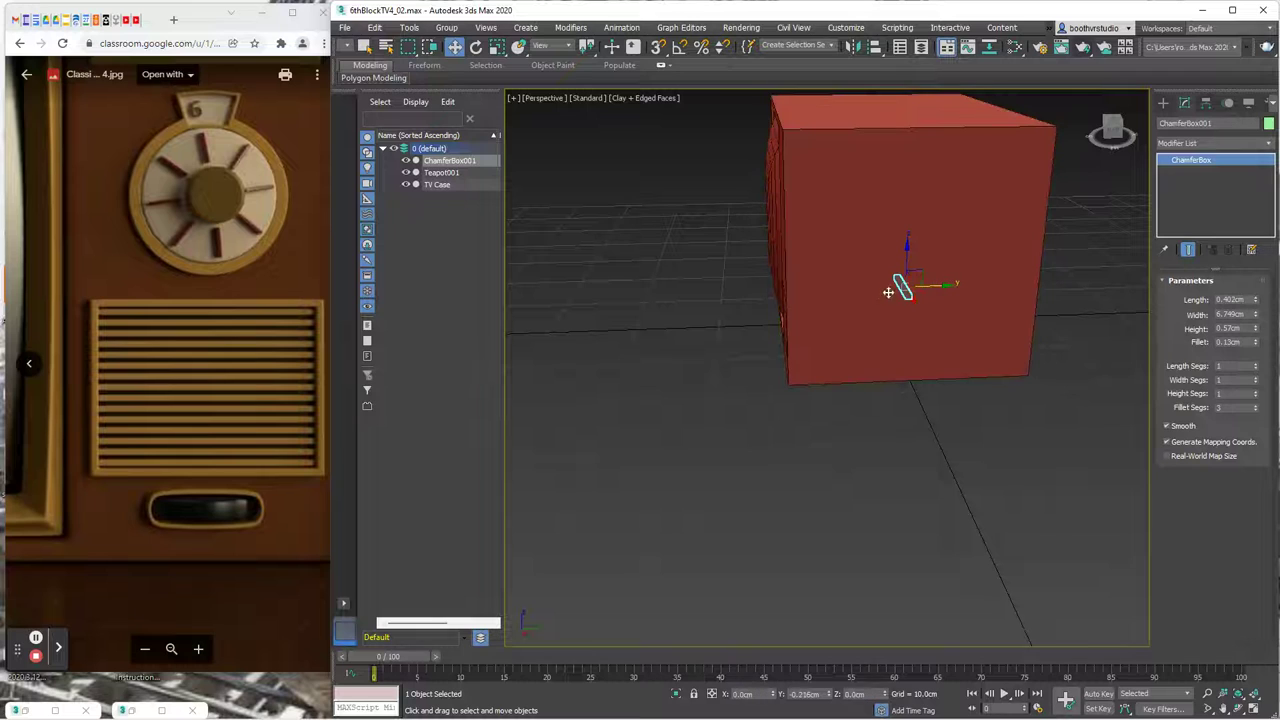
{"action": "left_click_drag", "start_coordinate": [909, 287], "coordinate": [821, 295]}
{"action": "key", "text": "z"}
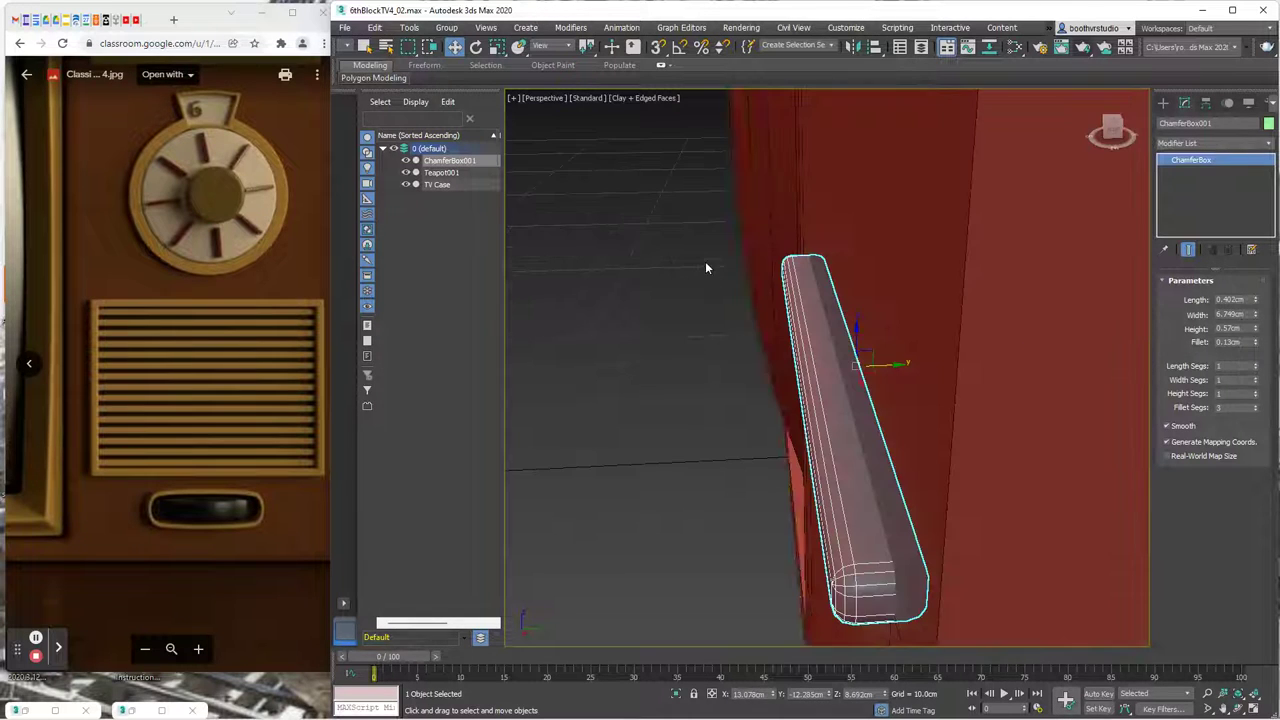
{"action": "middle_click_drag", "start_coordinate": [726, 357], "coordinate": [939, 367], "text": "alt"}
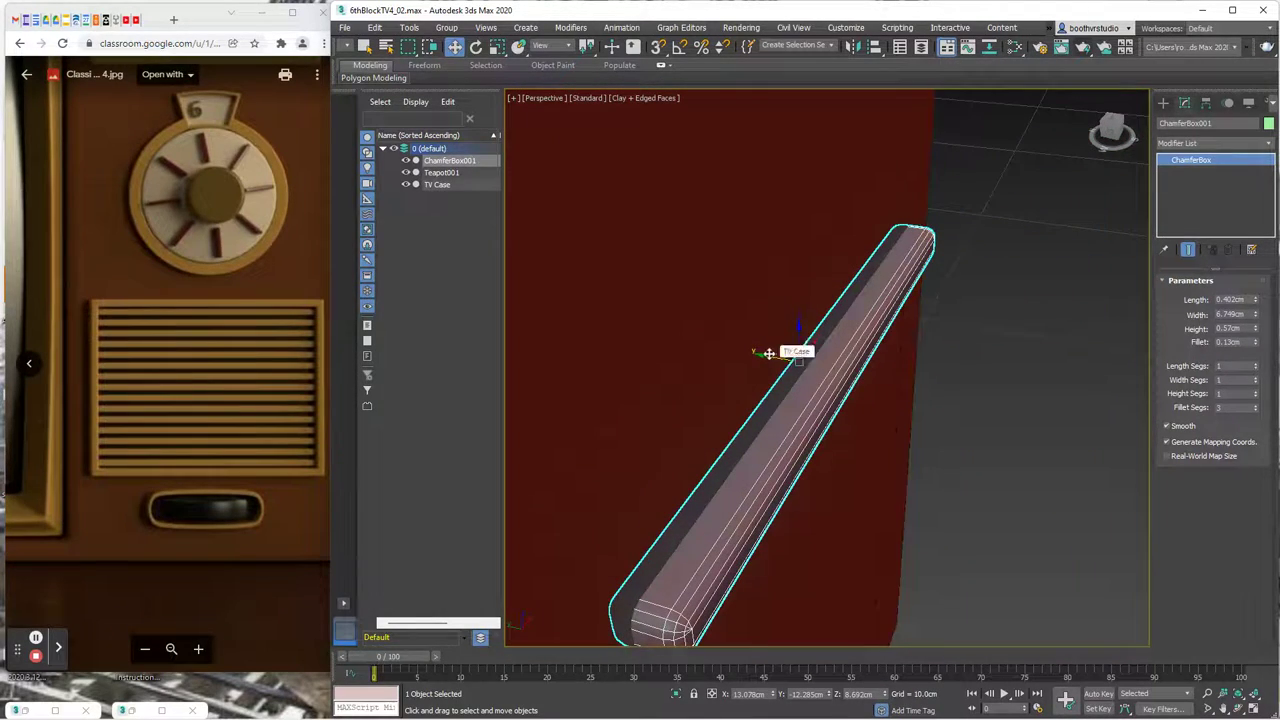
{"action": "left_click_drag", "start_coordinate": [766, 351], "coordinate": [755, 350]}
{"action": "middle_click_drag", "start_coordinate": [839, 420], "coordinate": [895, 393], "text": "alt"}
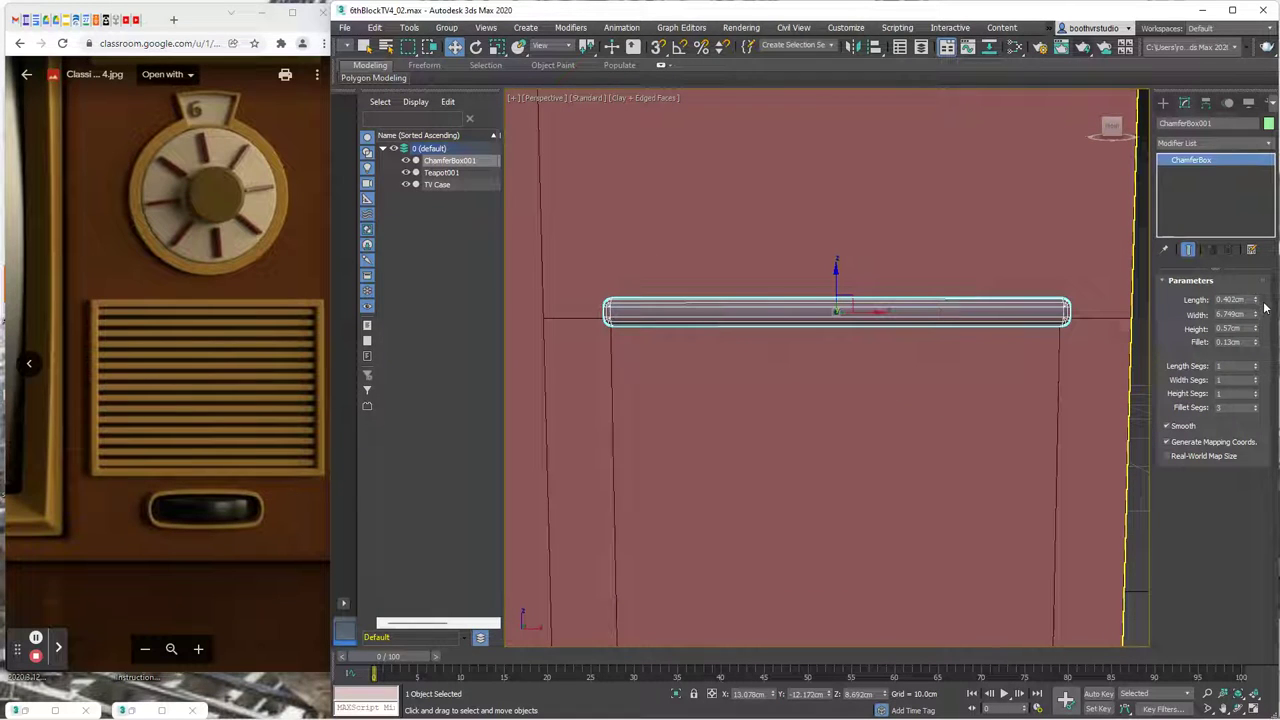
{"action": "left_click_drag", "start_coordinate": [1257, 317], "coordinate": [1258, 316]}
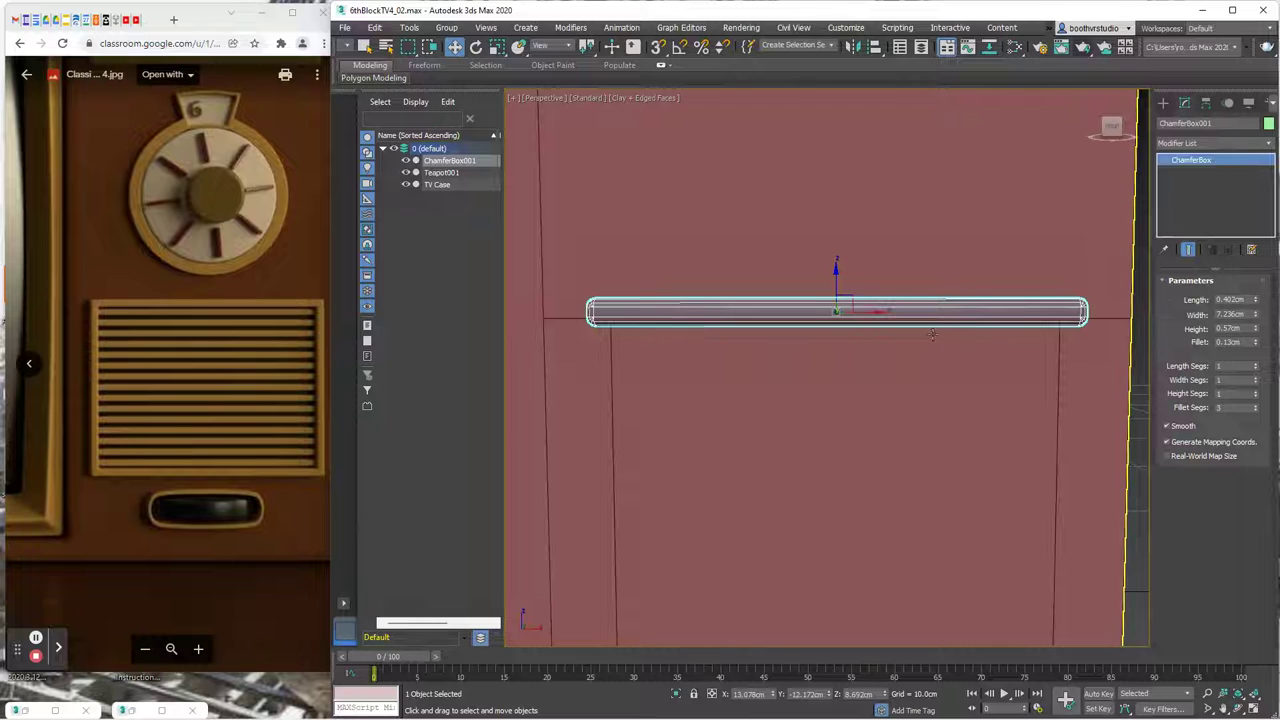
- In the Front view, nudge the chamfer bar vertically to sit at the grill opening's top
{"action": "key", "text": "f"}
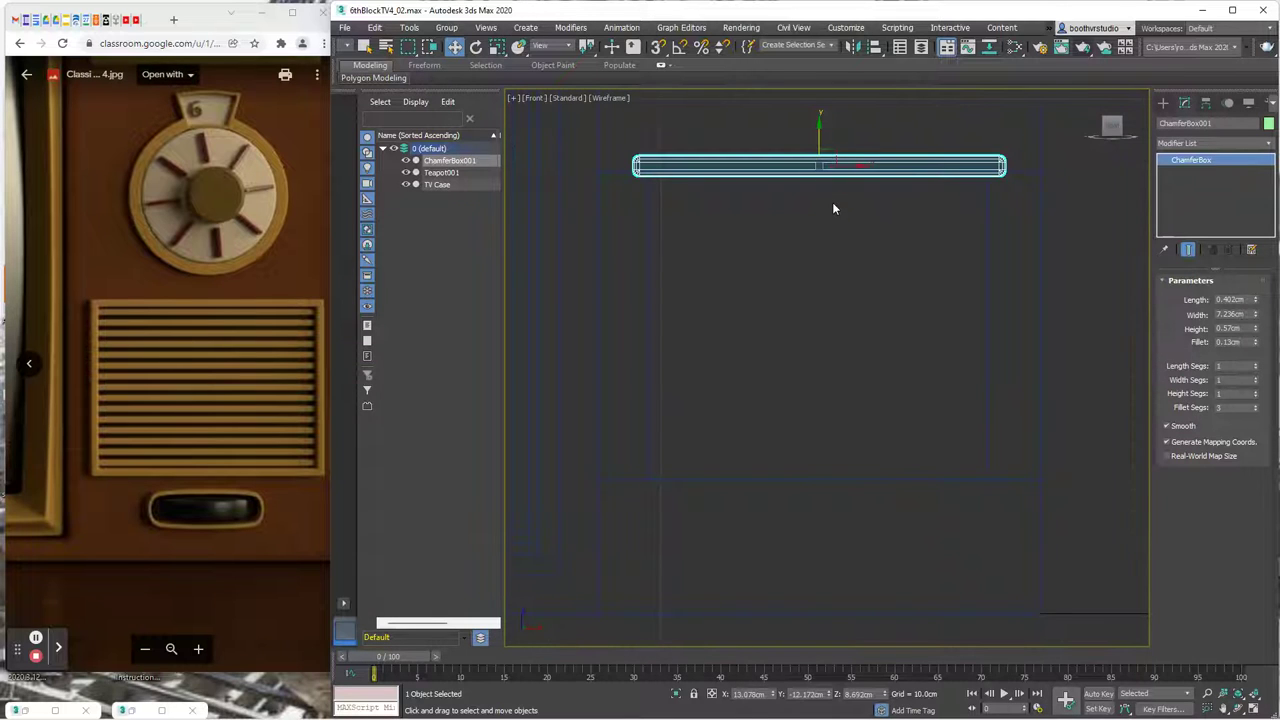
{"action": "scroll", "coordinate": [834, 200], "scroll_direction": "up", "scroll_amount": 1}
{"action": "scroll", "coordinate": [837, 211], "scroll_direction": "down", "scroll_amount": 1}
{"action": "middle_click_drag", "start_coordinate": [837, 217], "coordinate": [841, 259]}
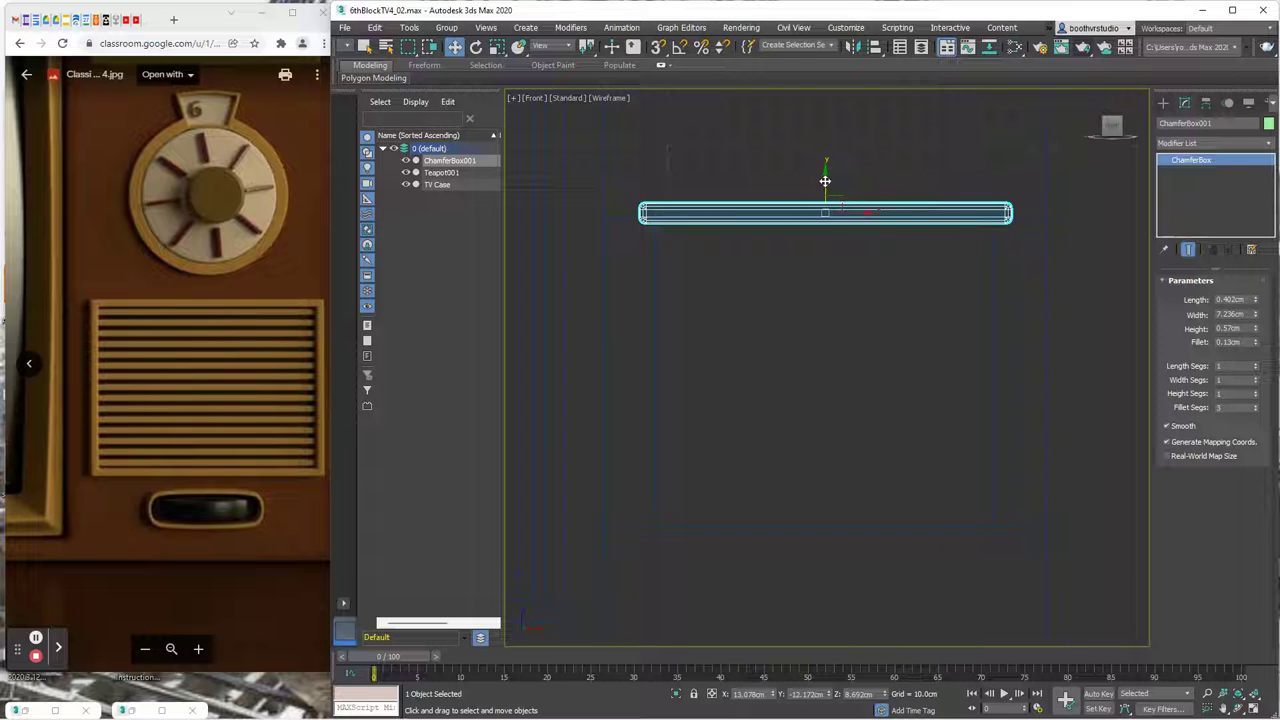
{"action": "left_click_drag", "start_coordinate": [825, 181], "coordinate": [823, 182]}
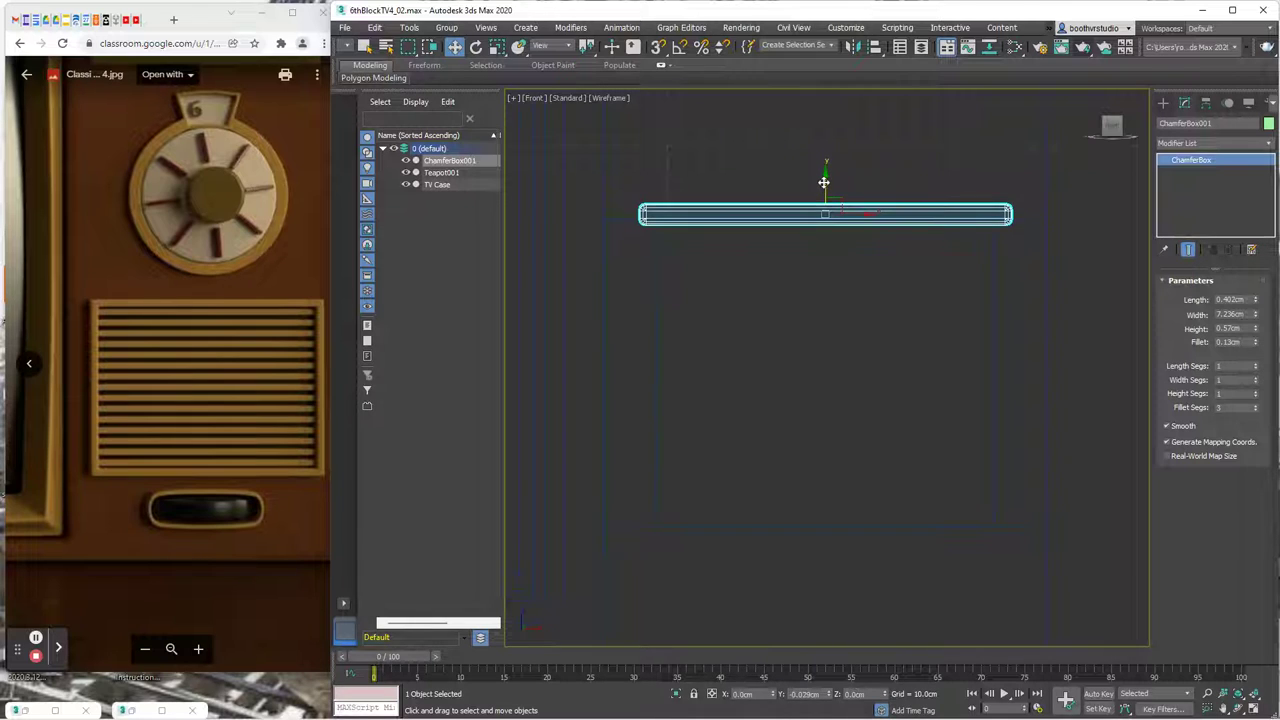
{"action": "left_click_drag", "start_coordinate": [823, 182], "coordinate": [822, 174]}
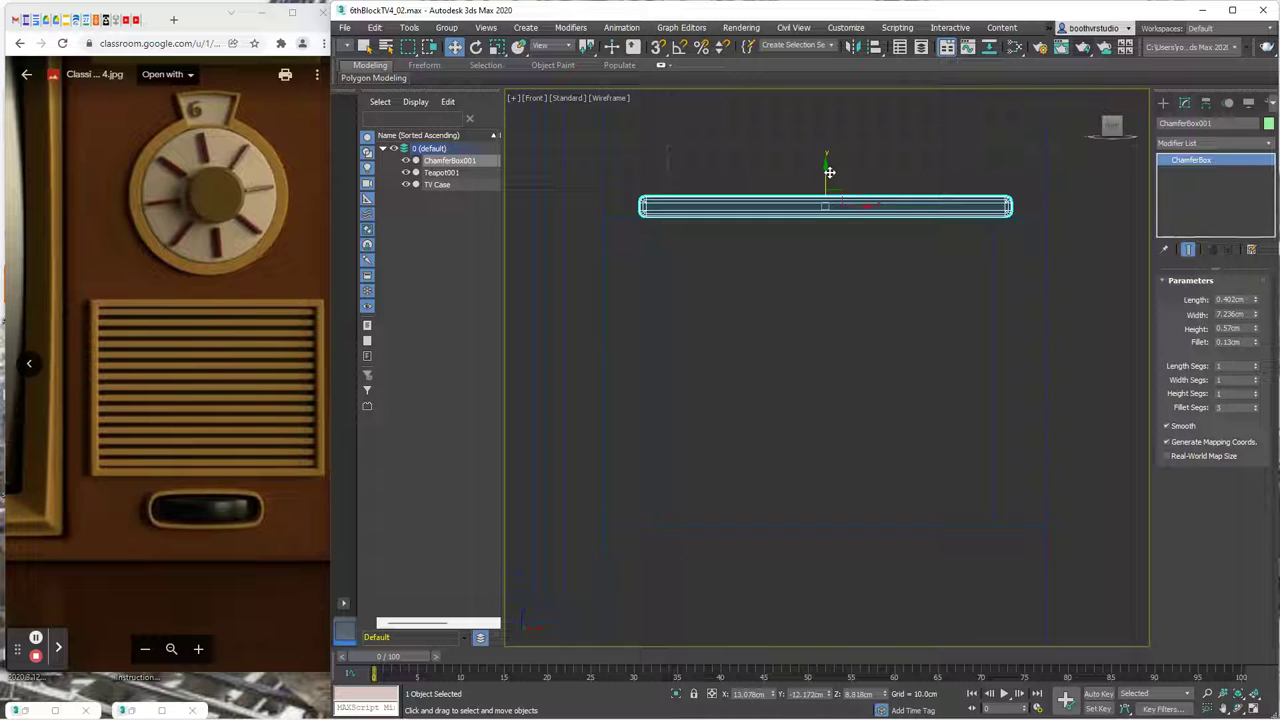
- Shift-copy the bar down as the bottom border named Grill Border 002
{"action": "mouse_move", "coordinate": [826, 172]}
{"action": "left_mouse_down", "text": "shift"}
{"action": "mouse_move", "coordinate": [854, 340]}
{"action": "mouse_move", "coordinate": [849, 517]}
{"action": "mouse_move", "coordinate": [856, 503]}
{"action": "left_mouse_up", "text": "shift"}
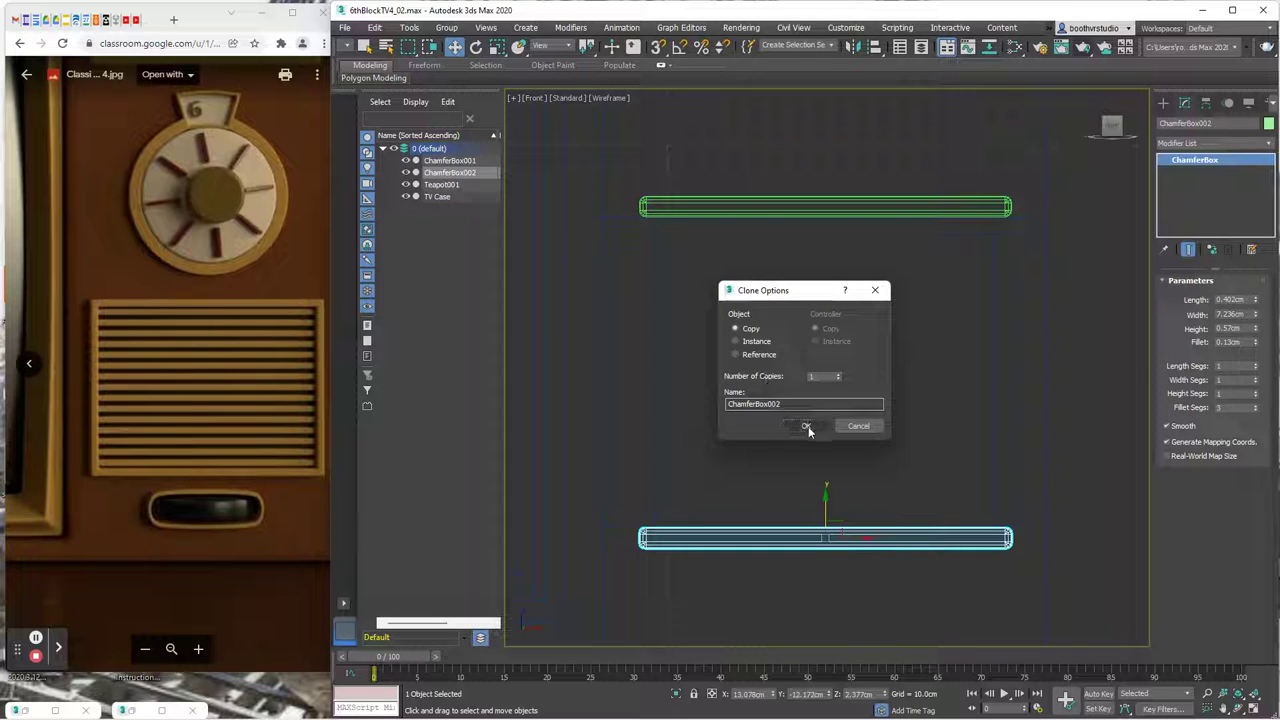
{"action": "left_click_drag", "start_coordinate": [795, 403], "coordinate": [703, 388]}
{"action": "type", "text": "Grill B"}
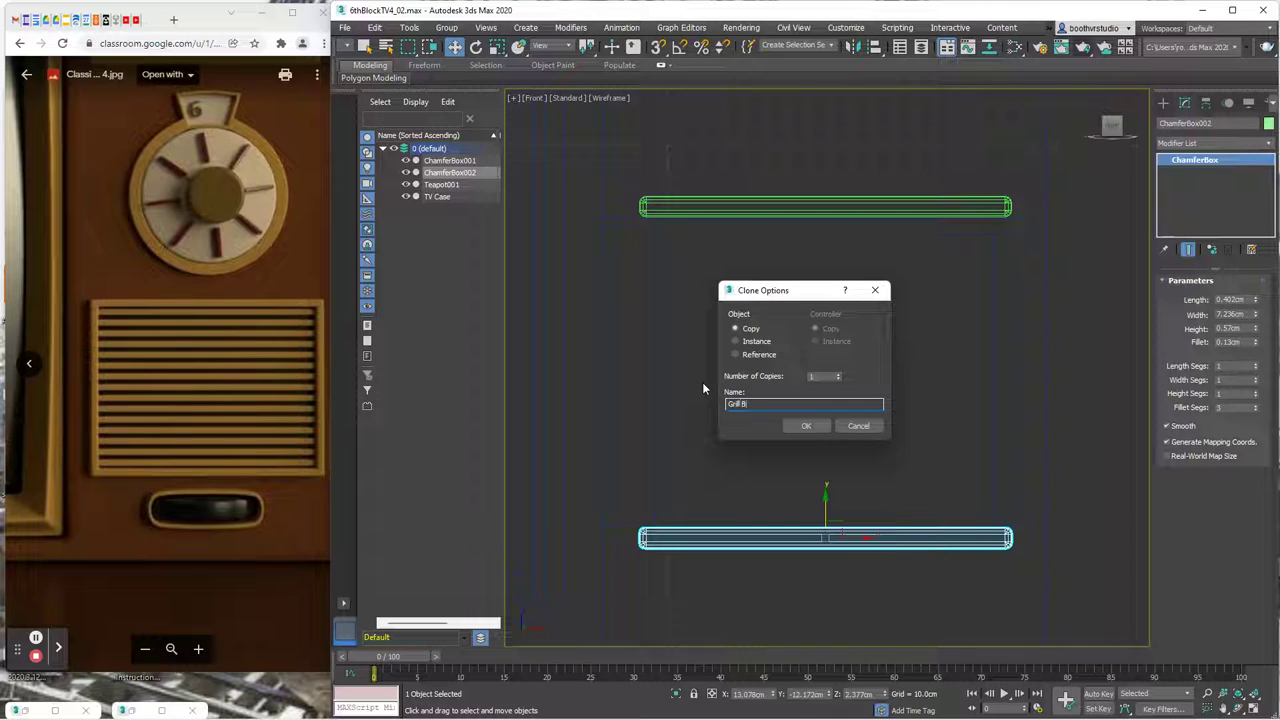
{"action": "type", "text": "order 001"}
{"action": "key", "text": "BackSpace"}
{"action": "type", "text": "2"}
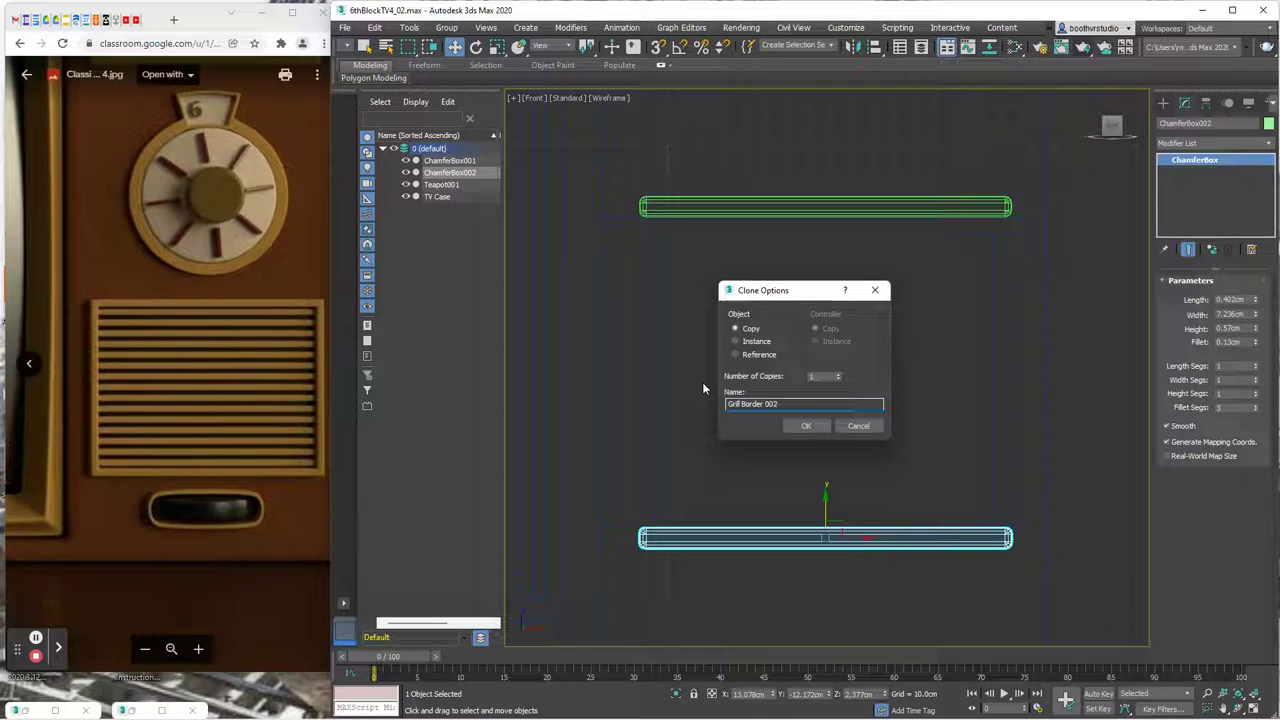
{"action": "left_click_drag", "start_coordinate": [727, 404], "coordinate": [911, 419]}
{"action": "left_click", "coordinate": [806, 426]}
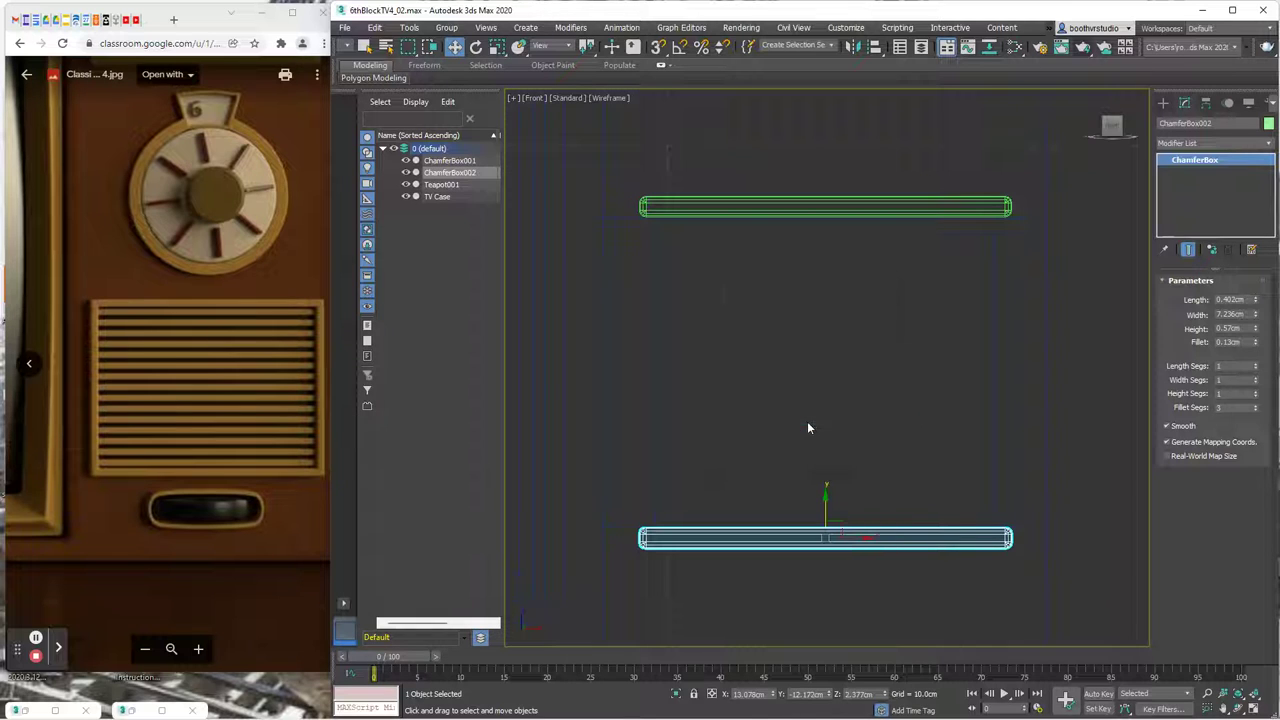
- Rename the top bar ChamferBox001 to Grill Border 001
{"action": "left_click", "coordinate": [814, 208]}
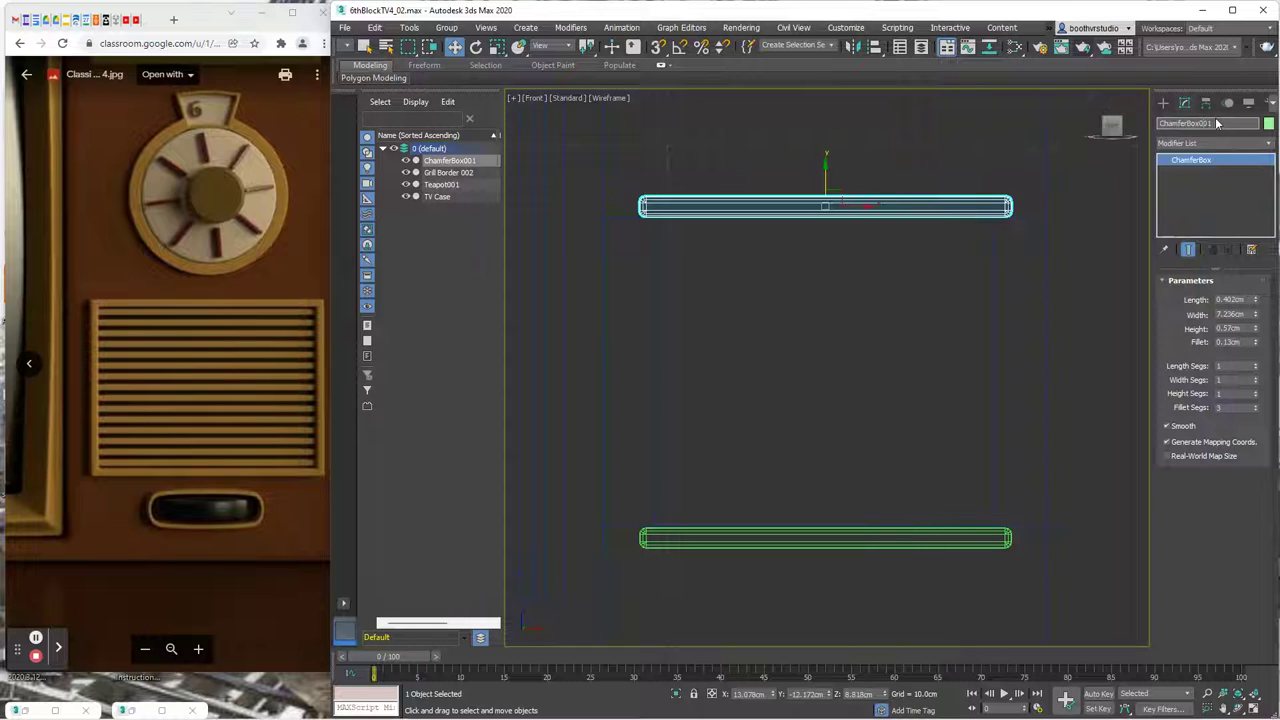
{"action": "key", "text": "ctrl+a"}
{"action": "type", "text": "Grill Border 001"}
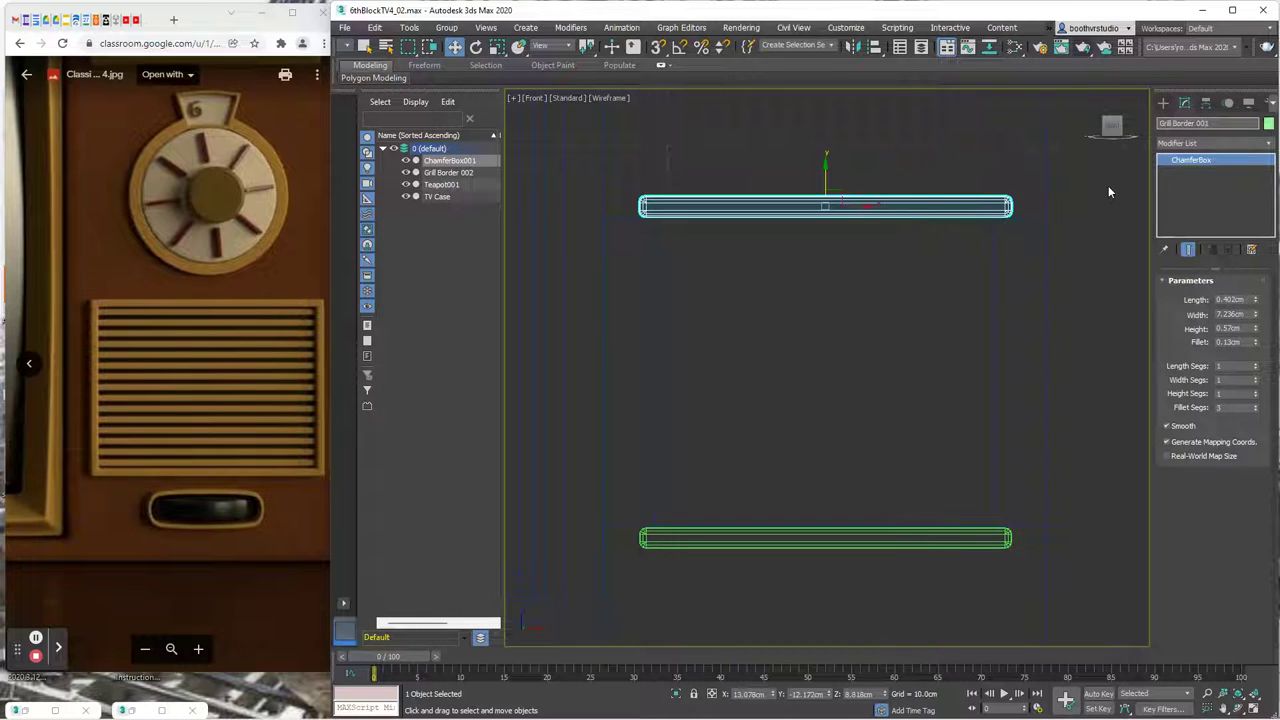
{"action": "key", "text": "Return"}
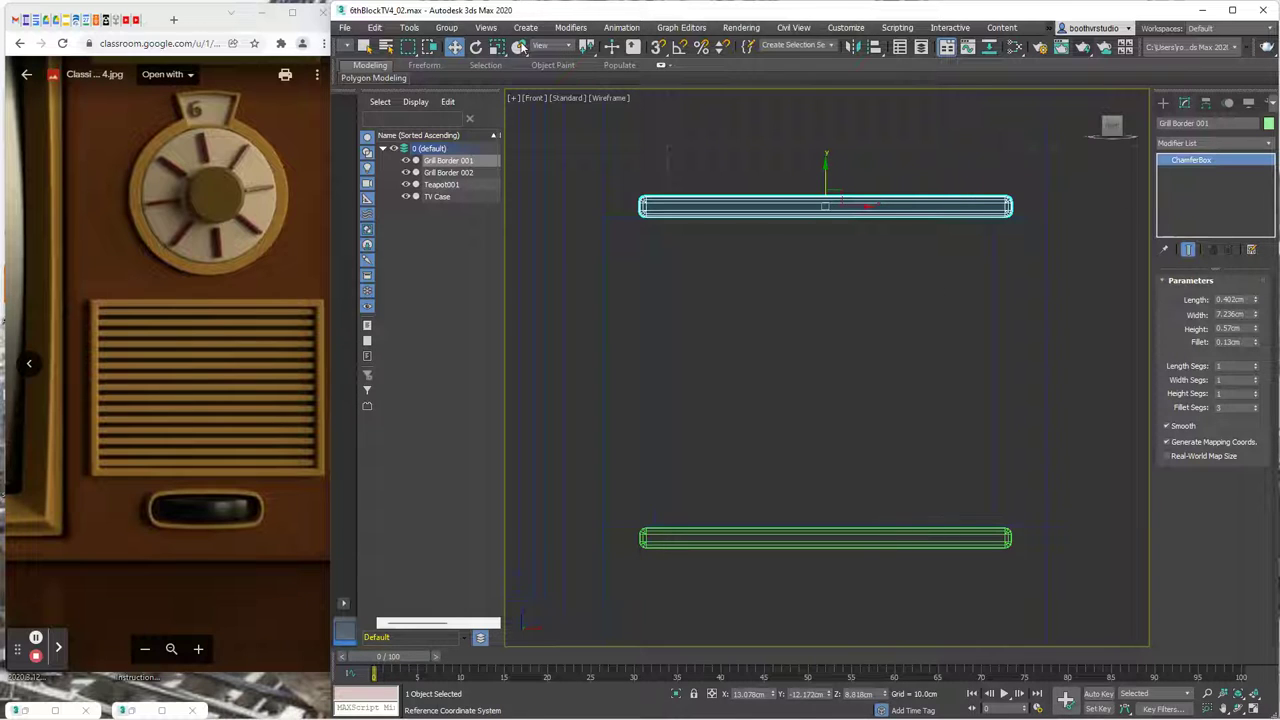
- With Angle Snap on, clone the top bar rotated 90° into a vertical bar
{"action": "key", "text": "e"}
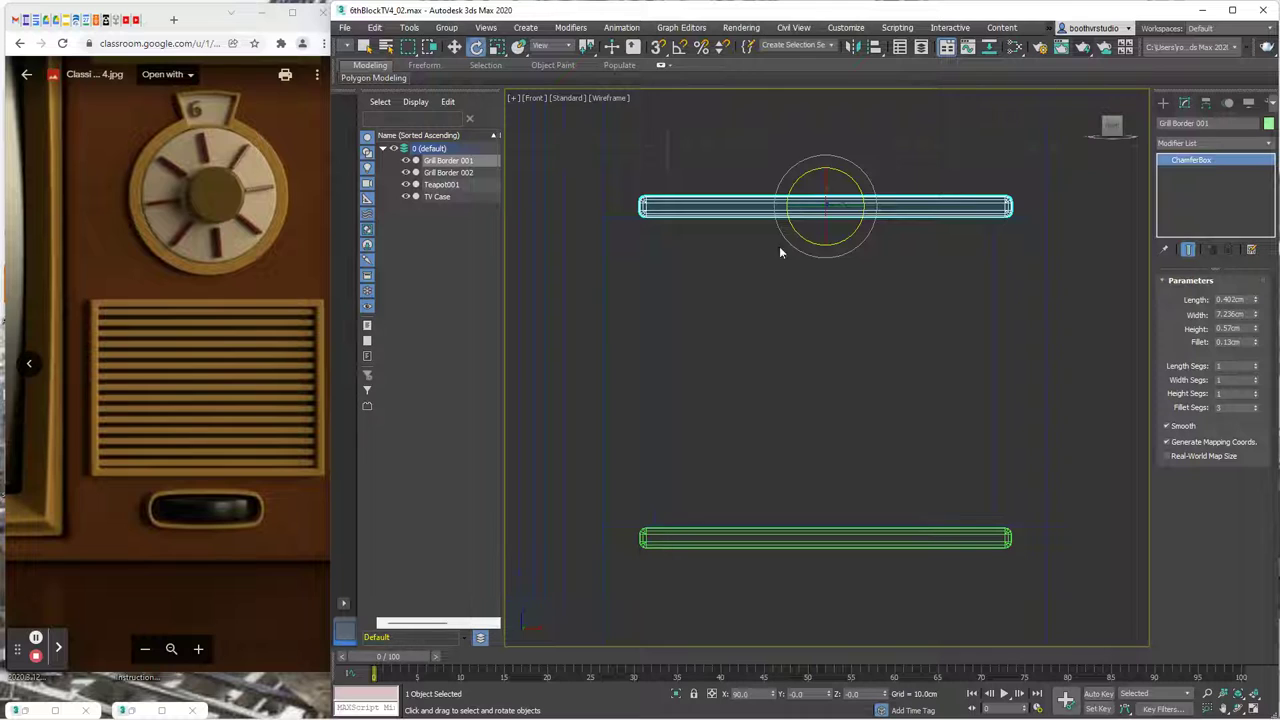
{"action": "left_click", "coordinate": [678, 49]}
{"action": "left_click_drag", "start_coordinate": [846, 174], "coordinate": [887, 226], "text": "shift"}
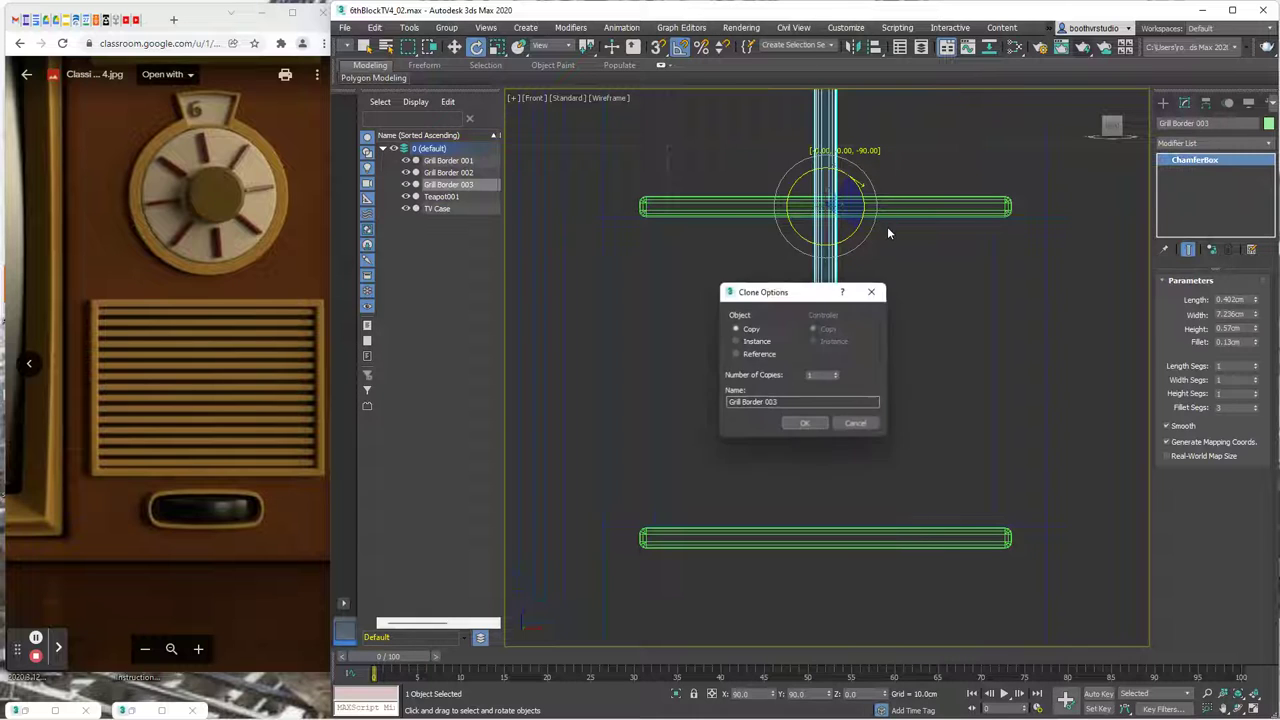
{"action": "left_click", "coordinate": [806, 425]}
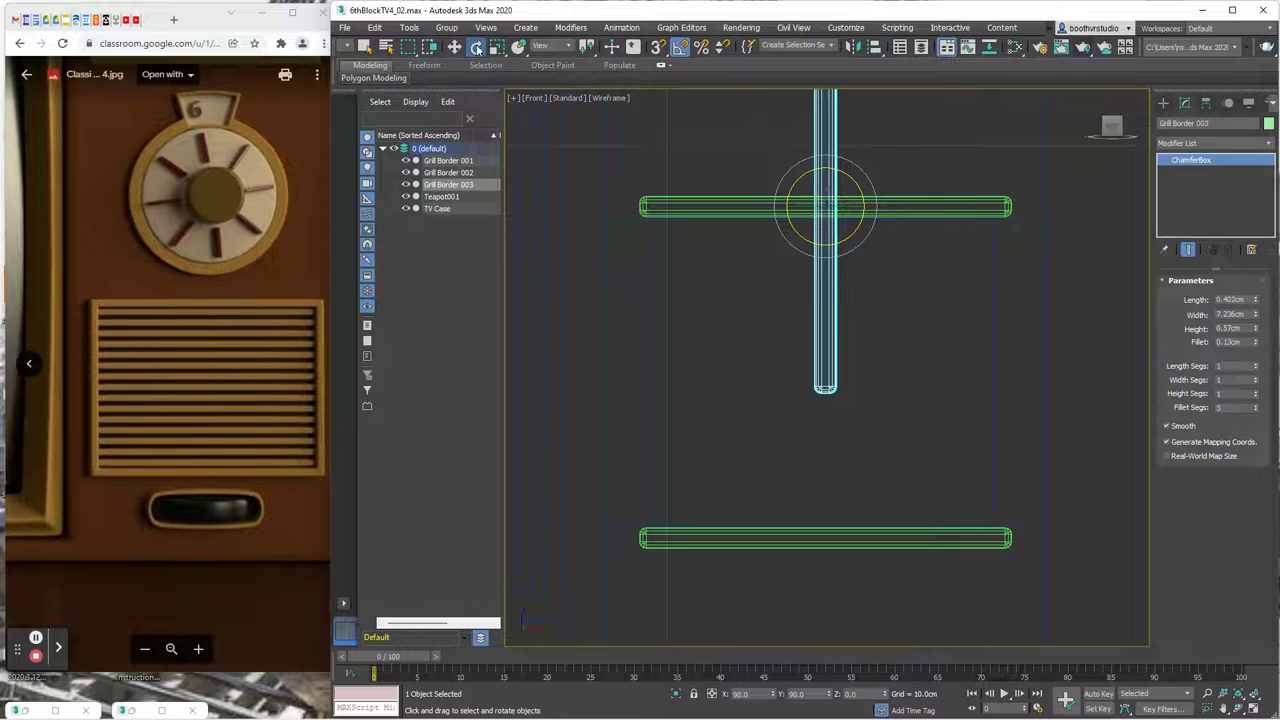
- Move the vertical bar to the frame's left side and set its width to 6.811 cm
{"action": "left_click", "coordinate": [454, 47]}
{"action": "left_click_drag", "start_coordinate": [841, 190], "coordinate": [665, 354]}
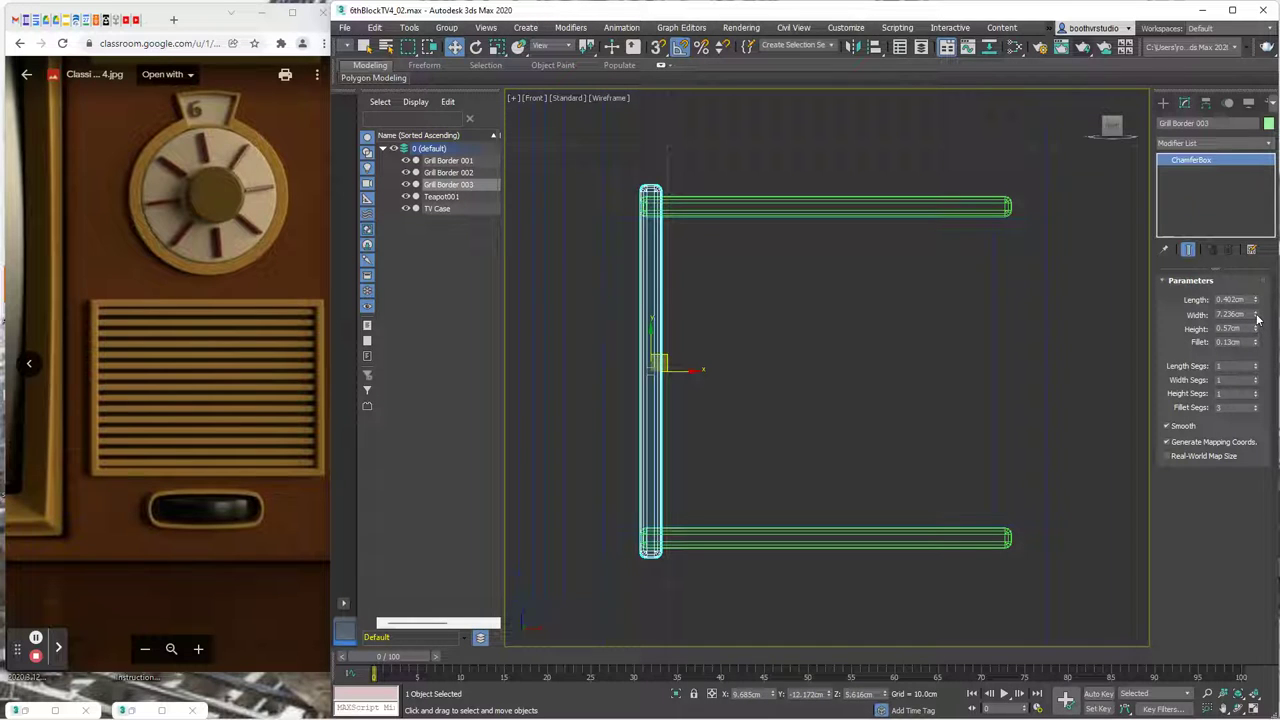
{"action": "left_click_drag", "start_coordinate": [1257, 318], "coordinate": [1257, 318]}
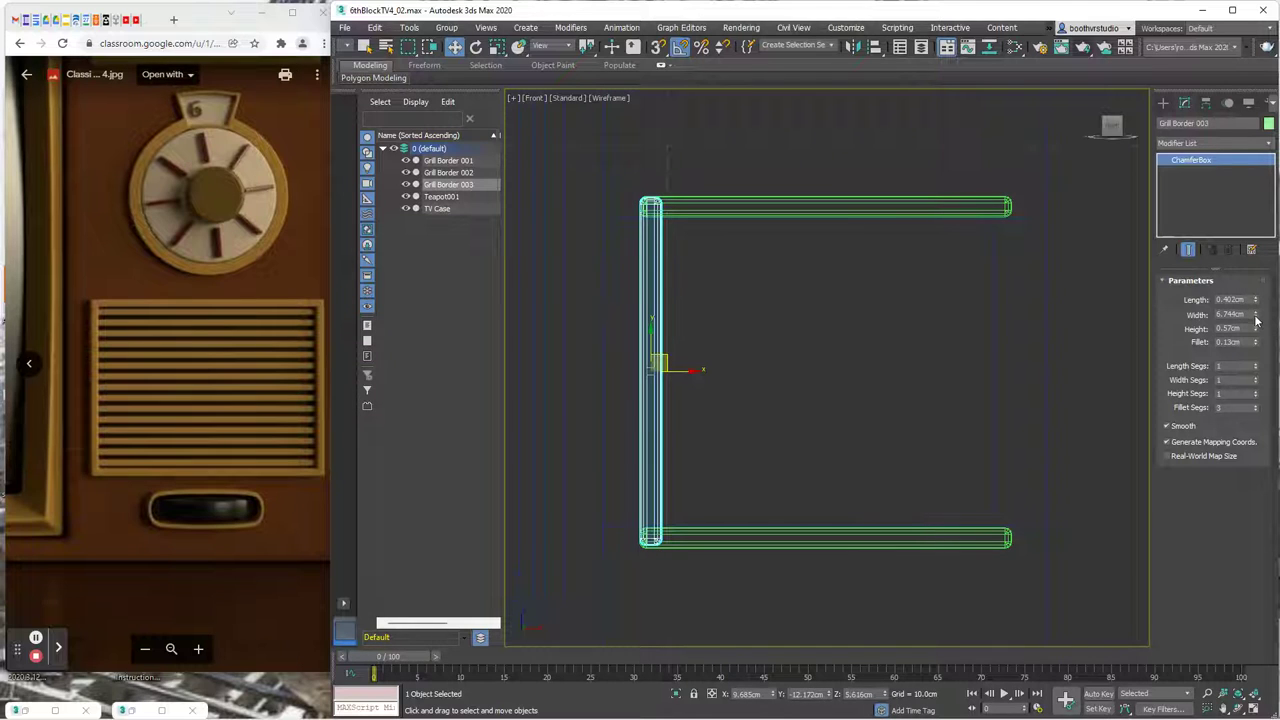
{"action": "left_click", "coordinate": [1257, 314]}
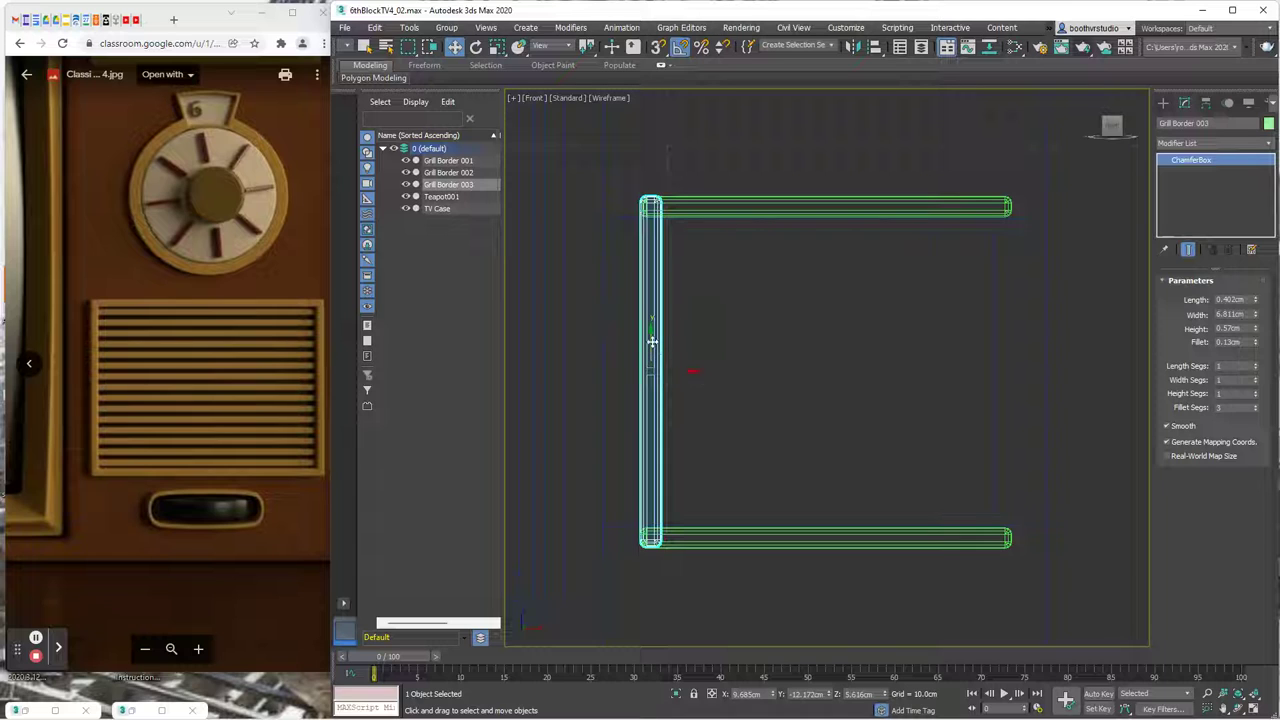
{"action": "left_click_drag", "start_coordinate": [651, 342], "coordinate": [683, 371]}
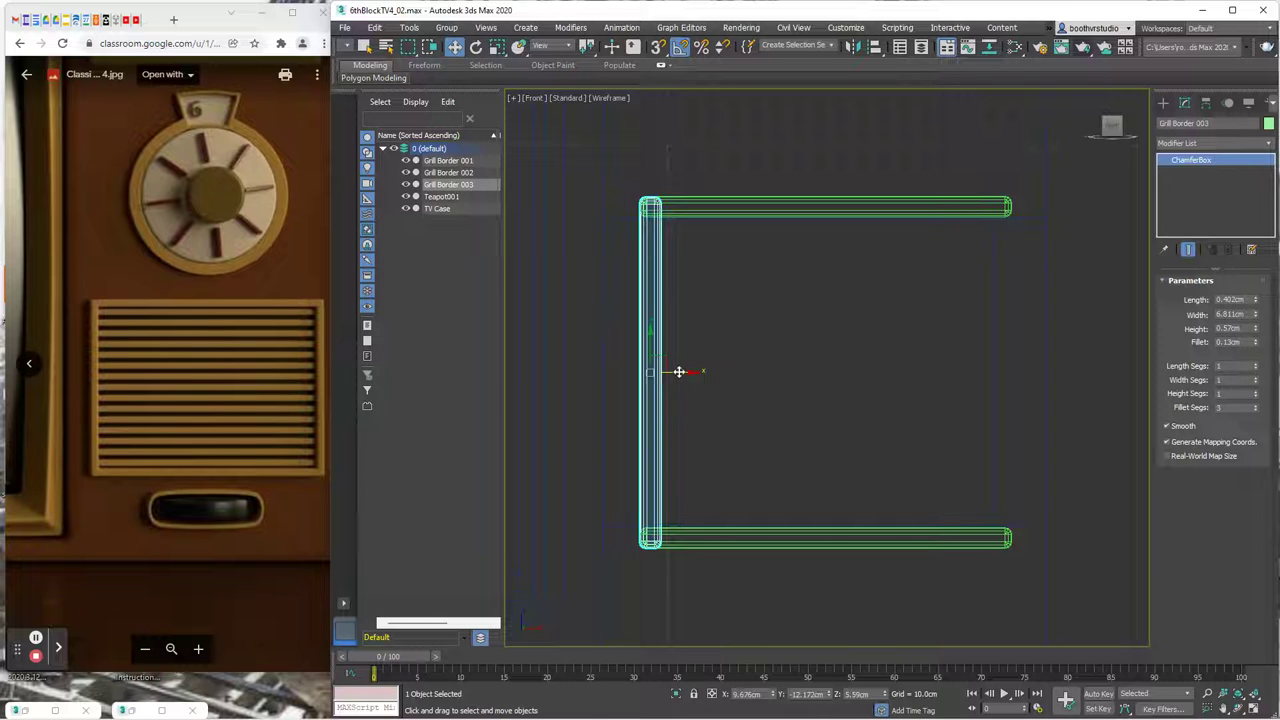
- Copy the side bar across as the right border, then start a downward copy of the top bar
{"action": "left_click_drag", "start_coordinate": [677, 371], "coordinate": [1028, 384], "text": "shift"}
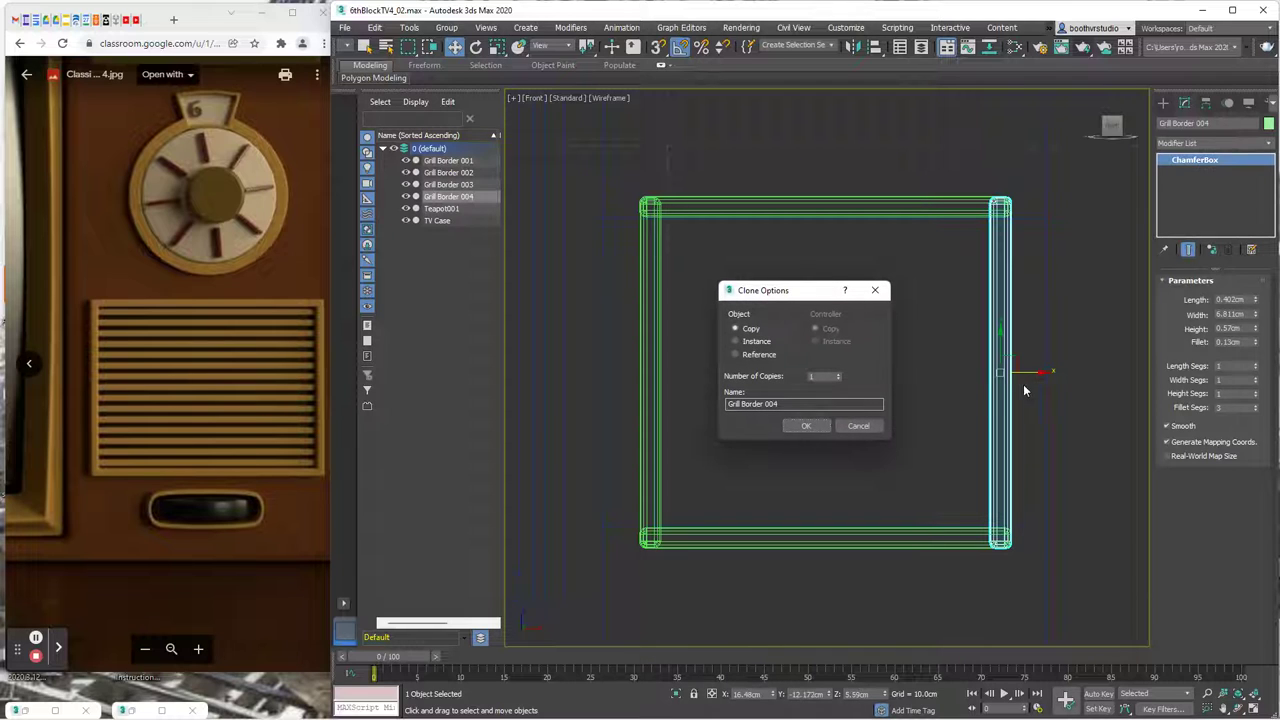
{"action": "left_click", "coordinate": [814, 427]}
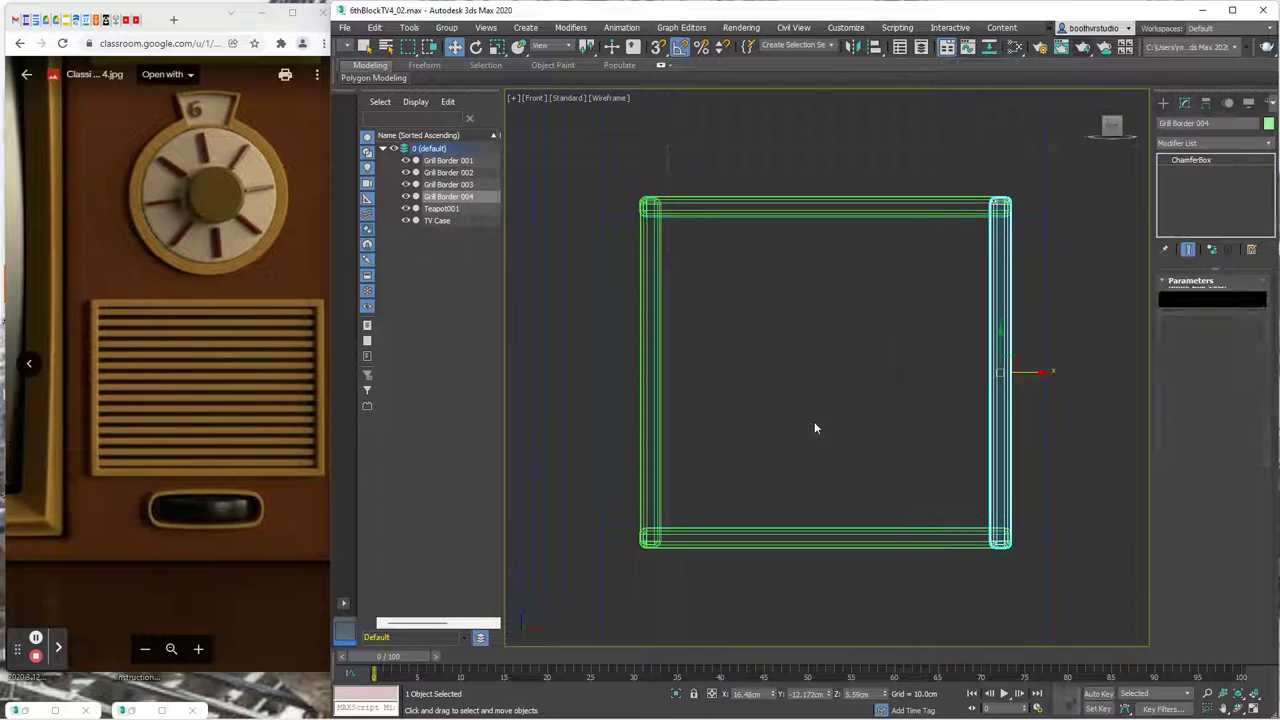
{"action": "left_click", "coordinate": [811, 201]}
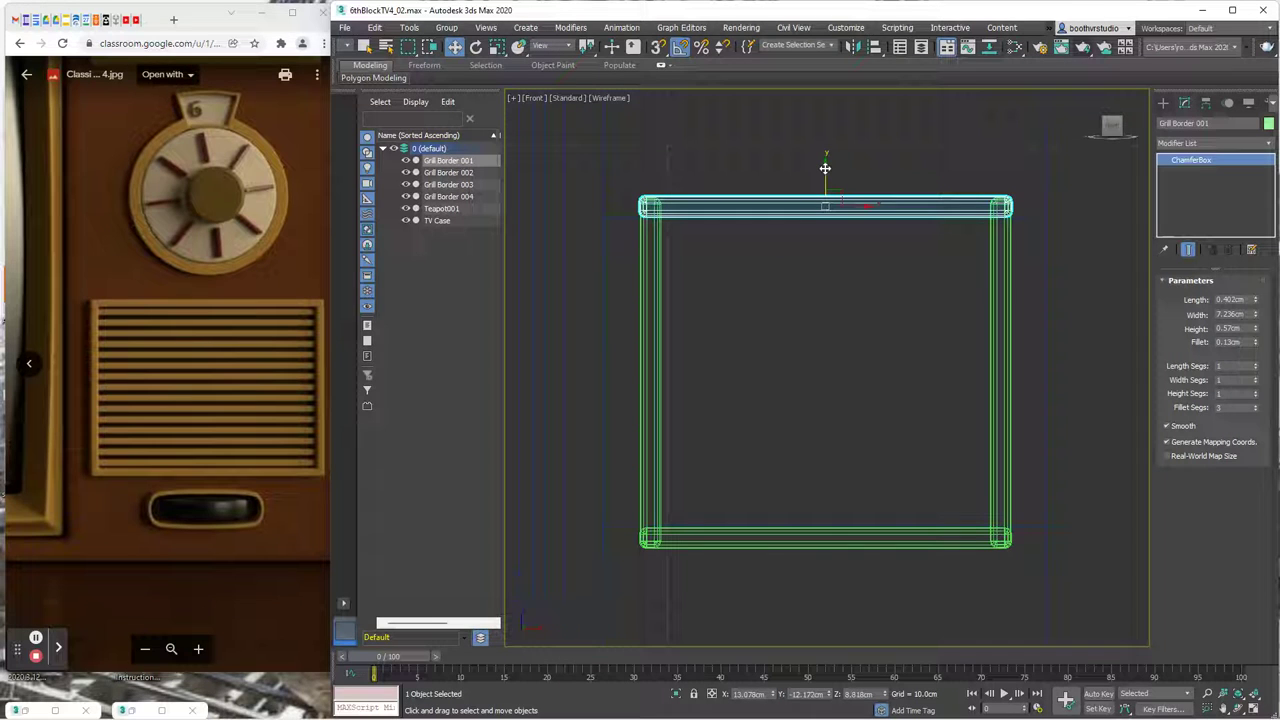
{"action": "left_click_drag", "start_coordinate": [825, 168], "coordinate": [830, 201]}
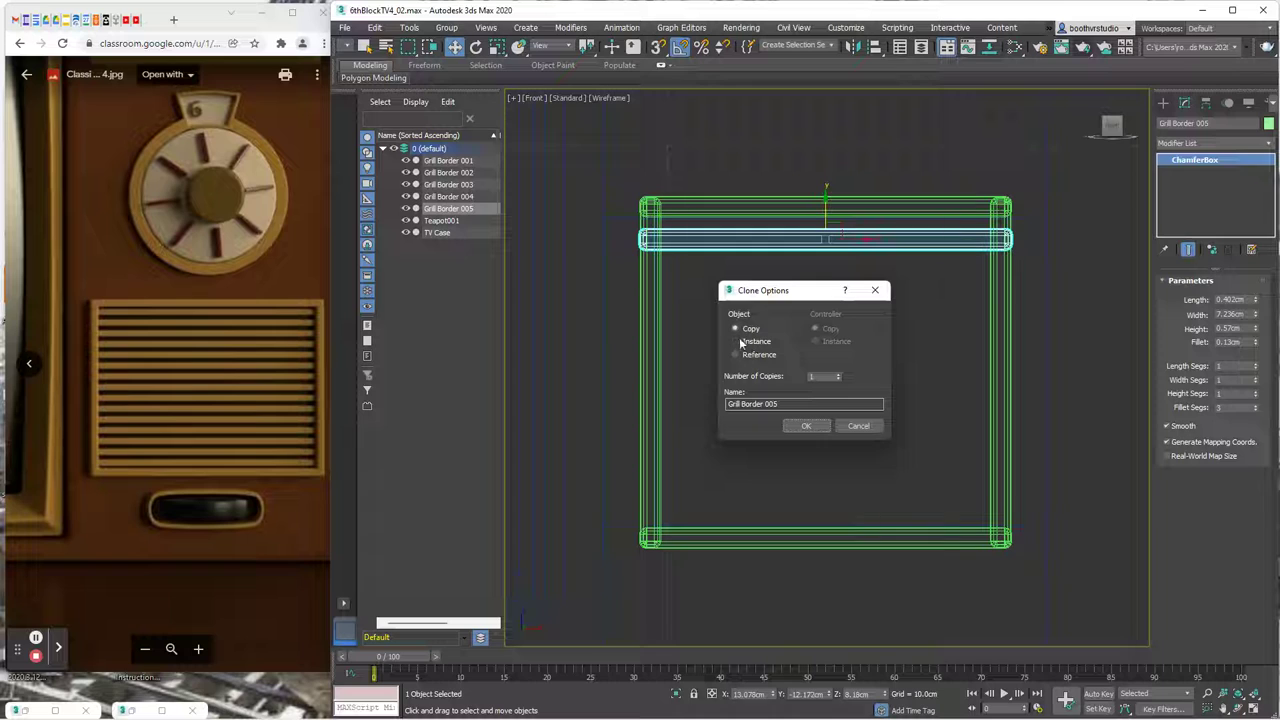
- Name the new top-bar copy Grill 001
{"action": "left_click", "coordinate": [766, 405]}
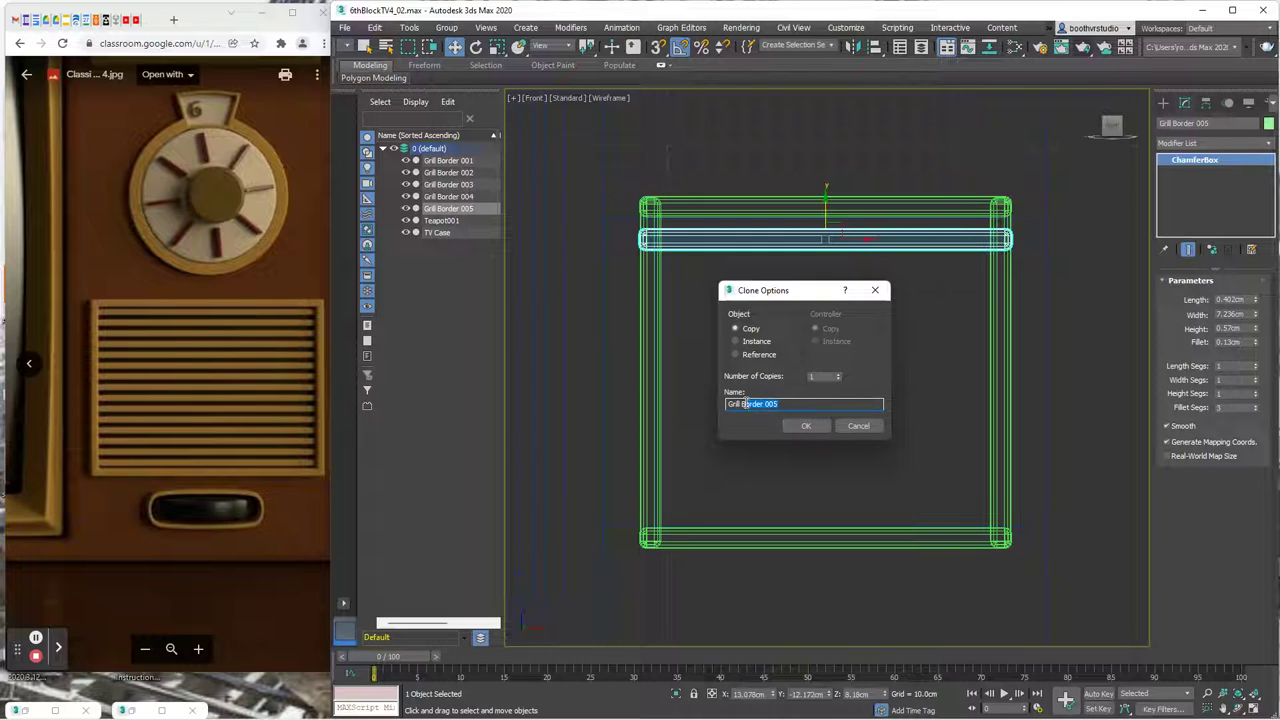
{"action": "left_click", "coordinate": [754, 403]}
{"action": "left_click_drag", "start_coordinate": [777, 403], "coordinate": [742, 401]}
{"action": "type", "text": "001"}
{"action": "key", "text": "Return"}
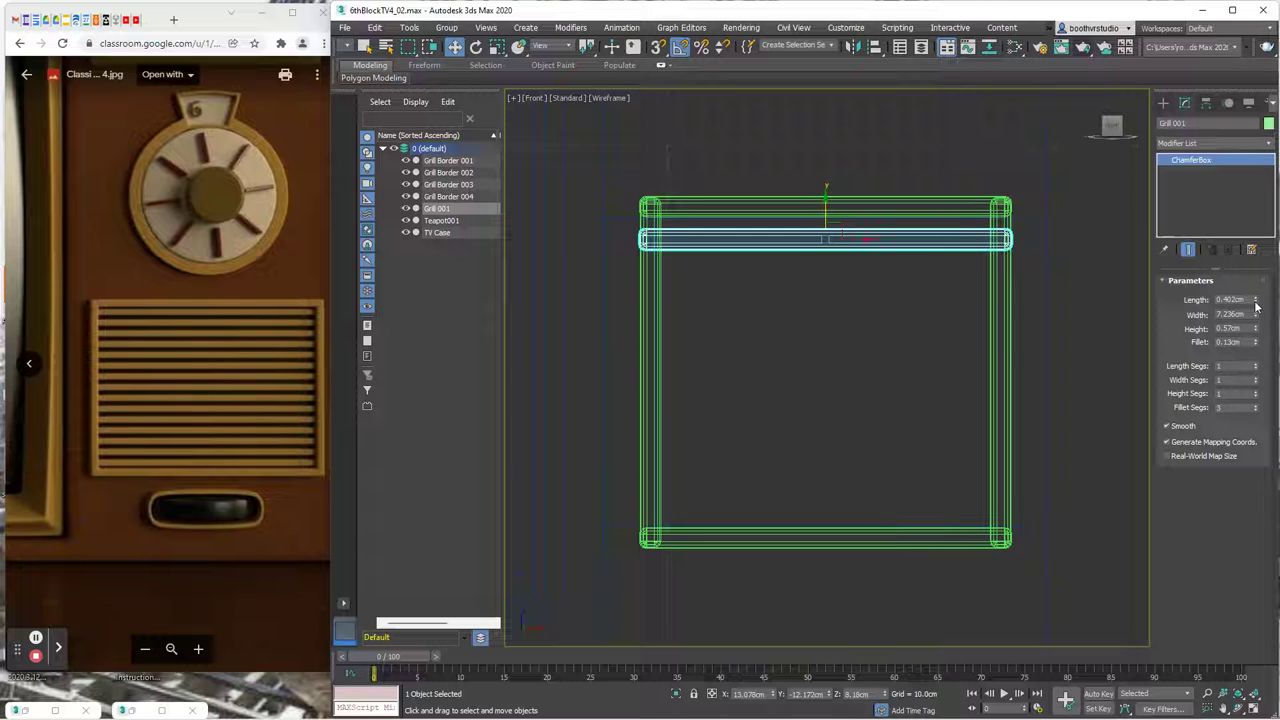
- Size Grill 001 to 6.881 cm wide, 0.48 cm high, 0.332 cm long and raise it slightly
{"action": "left_click_drag", "start_coordinate": [1256, 318], "coordinate": [1258, 322]}
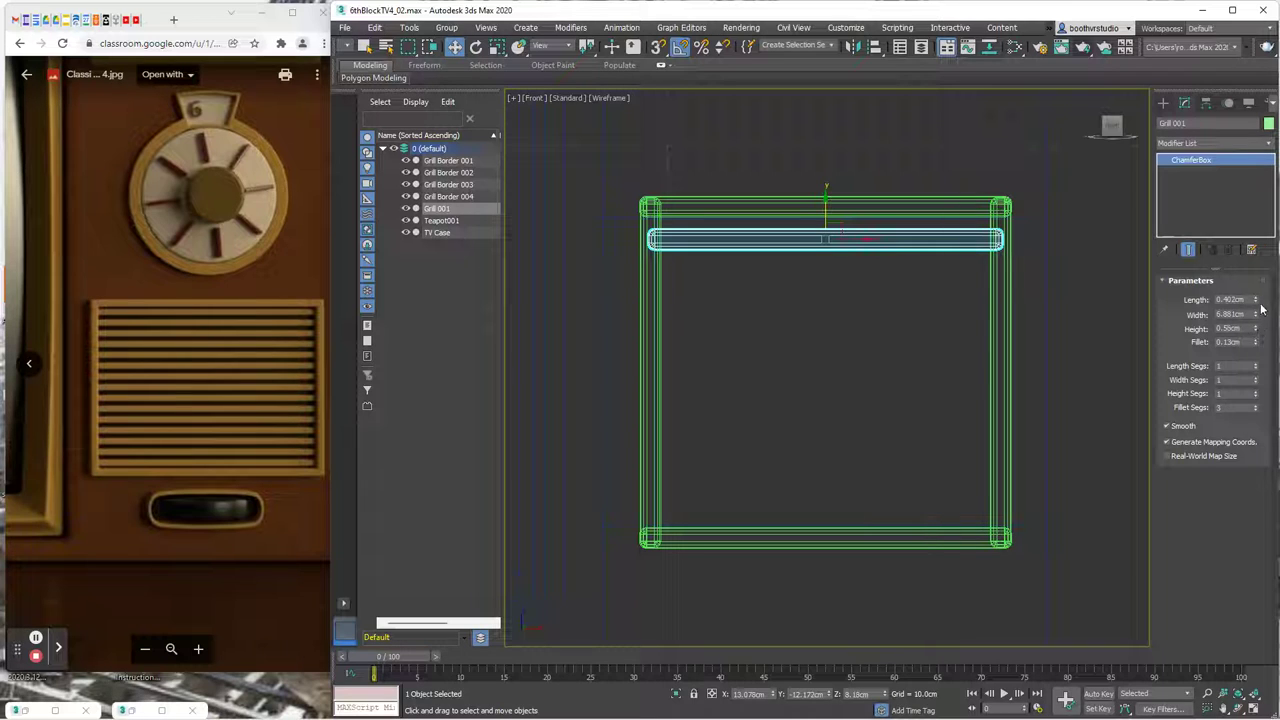
{"action": "left_click", "coordinate": [1256, 333]}
{"action": "left_click", "coordinate": [1256, 303]}
{"action": "left_click", "coordinate": [1256, 303]}
{"action": "left_click", "coordinate": [1256, 303]}
{"action": "left_click", "coordinate": [1256, 303]}
{"action": "left_click", "coordinate": [1256, 303]}
{"action": "left_click", "coordinate": [1256, 303]}
{"action": "left_click", "coordinate": [1256, 303]}
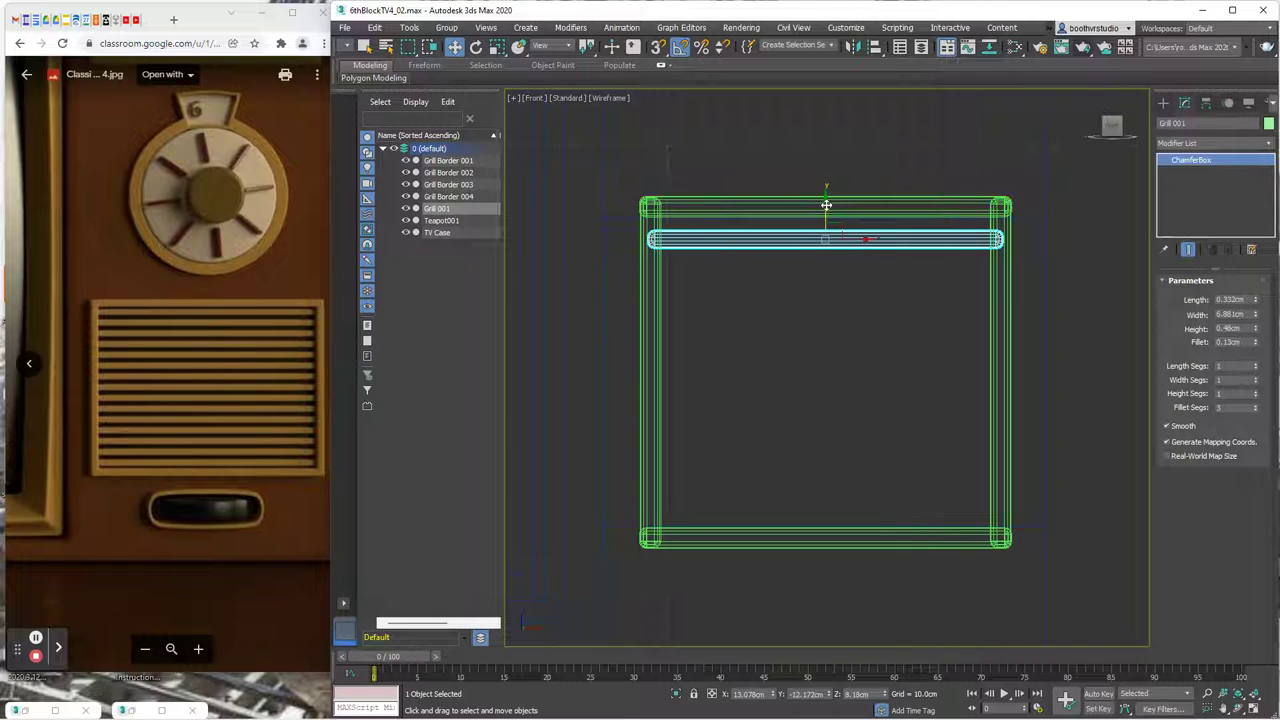
{"action": "left_click_drag", "start_coordinate": [826, 205], "coordinate": [826, 200]}
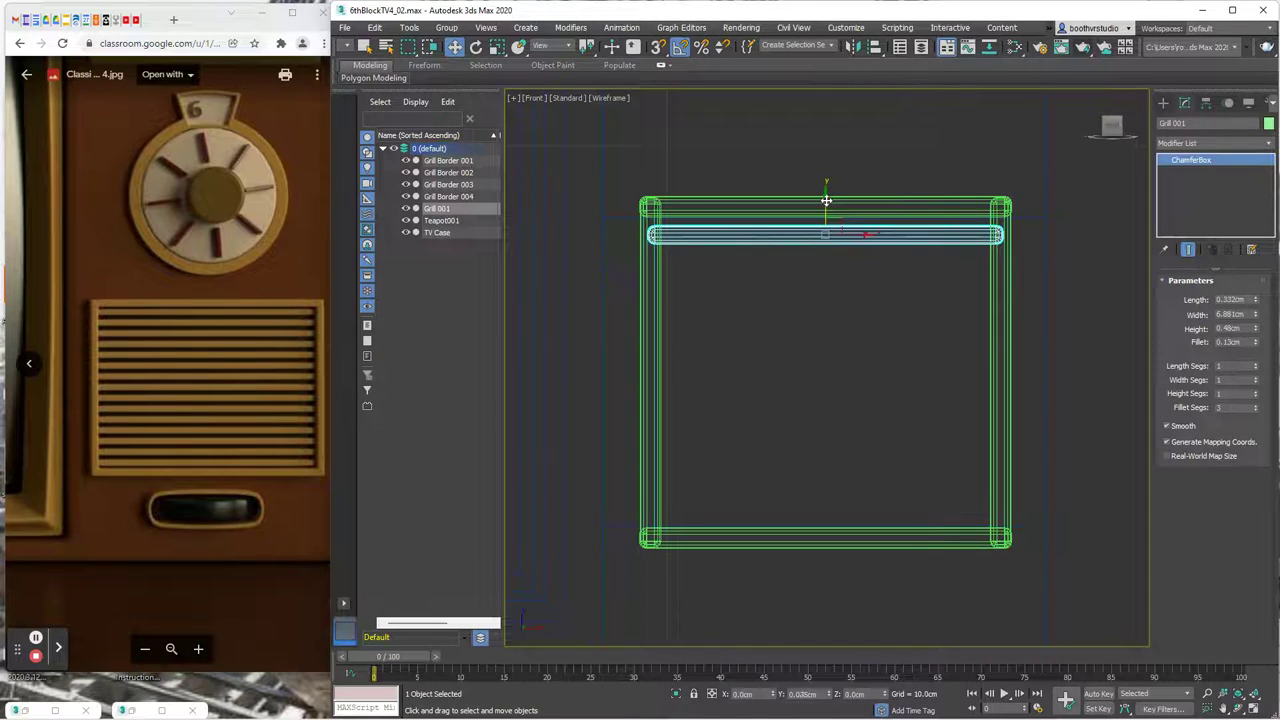
- Test-render the front view to check the grill and the whole scene
{"action": "left_click", "coordinate": [1084, 48]}
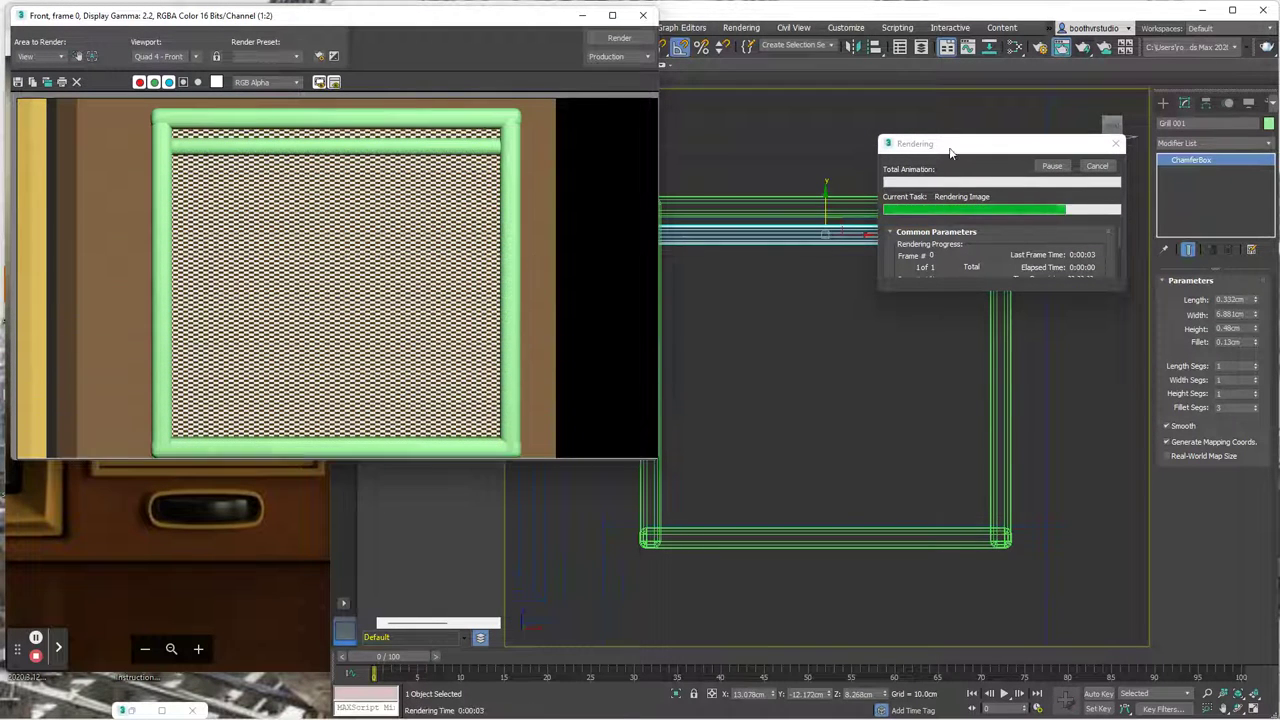
{"action": "scroll", "coordinate": [942, 250], "scroll_direction": "down", "scroll_amount": 6}
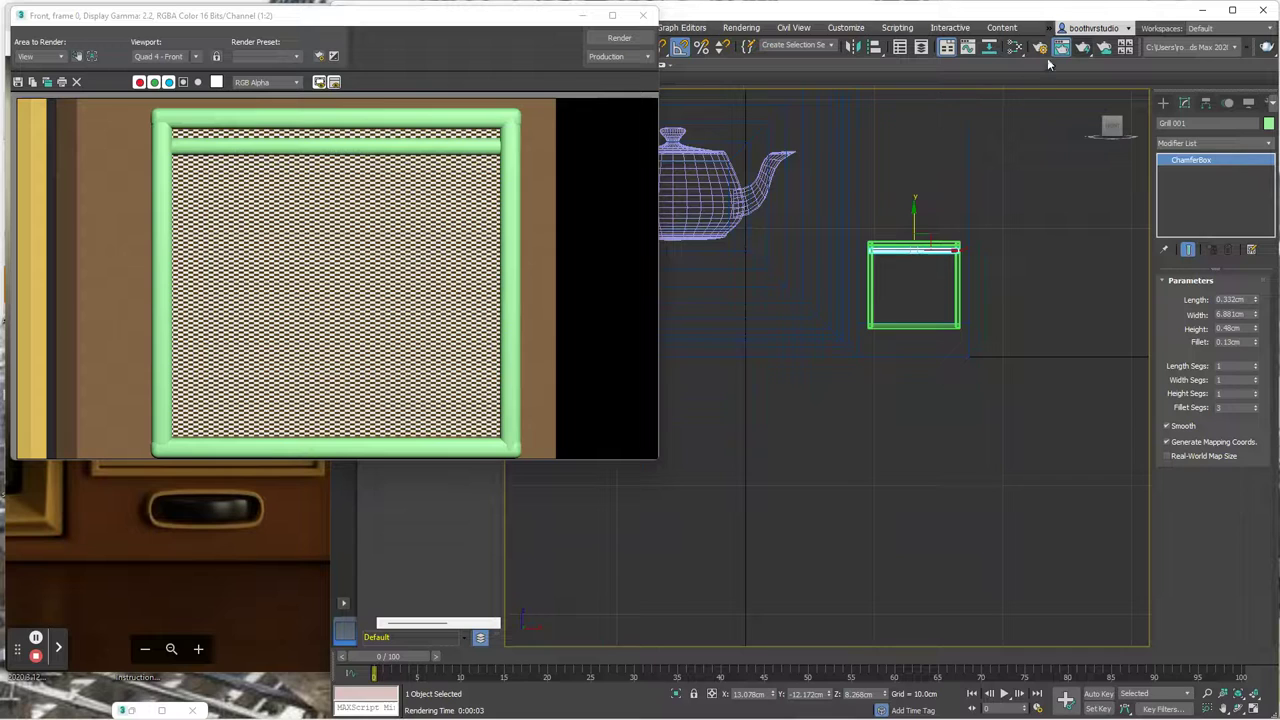
{"action": "left_click", "coordinate": [1082, 47]}
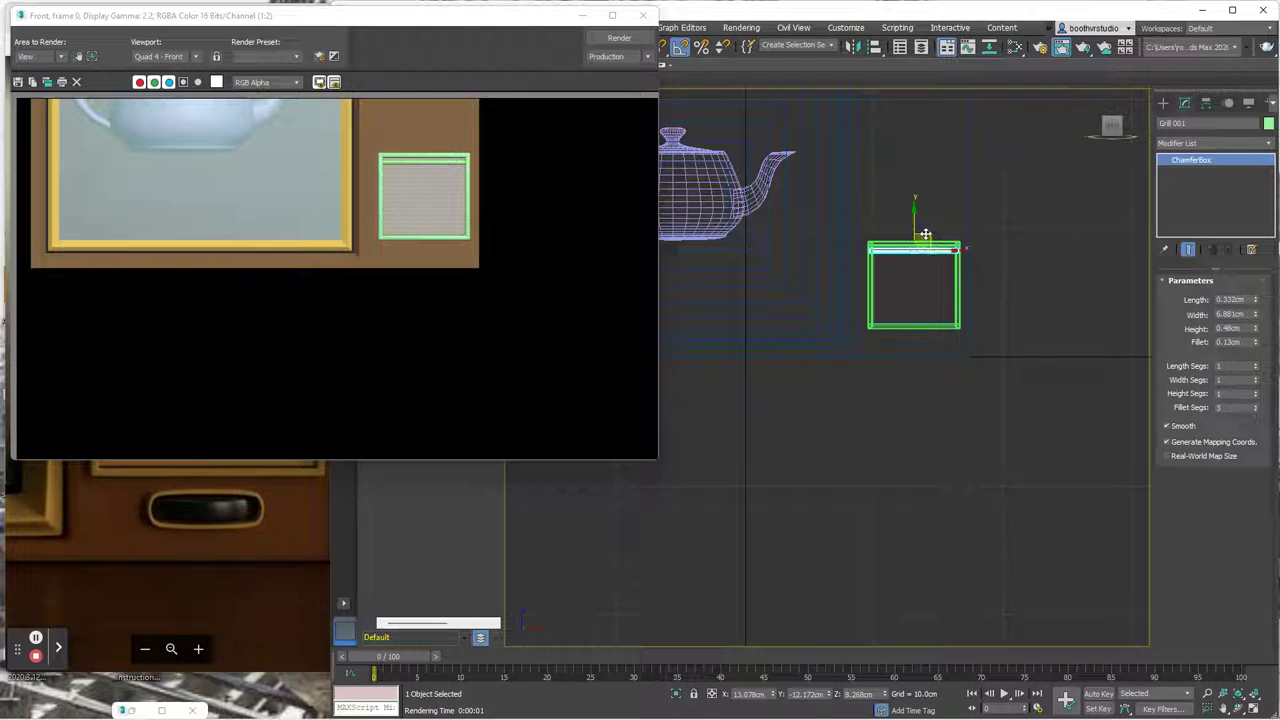
{"action": "scroll", "coordinate": [925, 234], "scroll_direction": "up", "scroll_amount": 10}
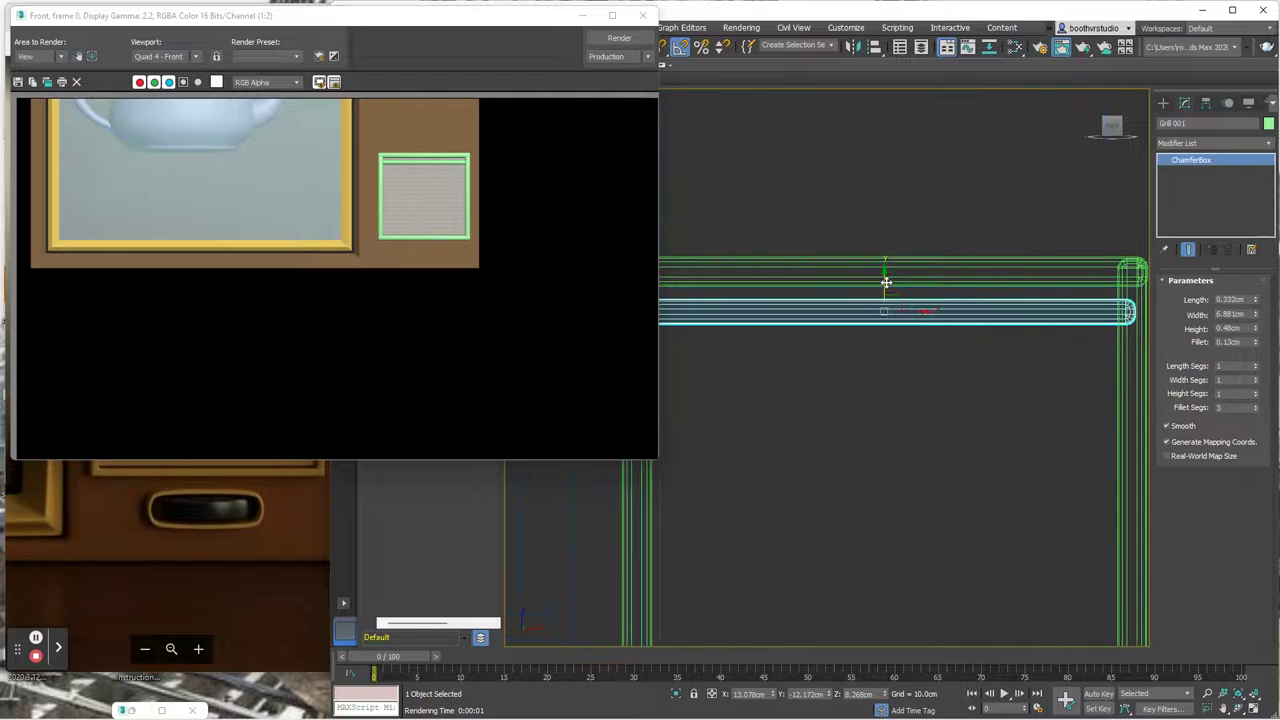
- Nudge the slat up slightly, zoom out, and re-render the grill panel preview
{"action": "left_click_drag", "start_coordinate": [883, 282], "coordinate": [885, 278]}
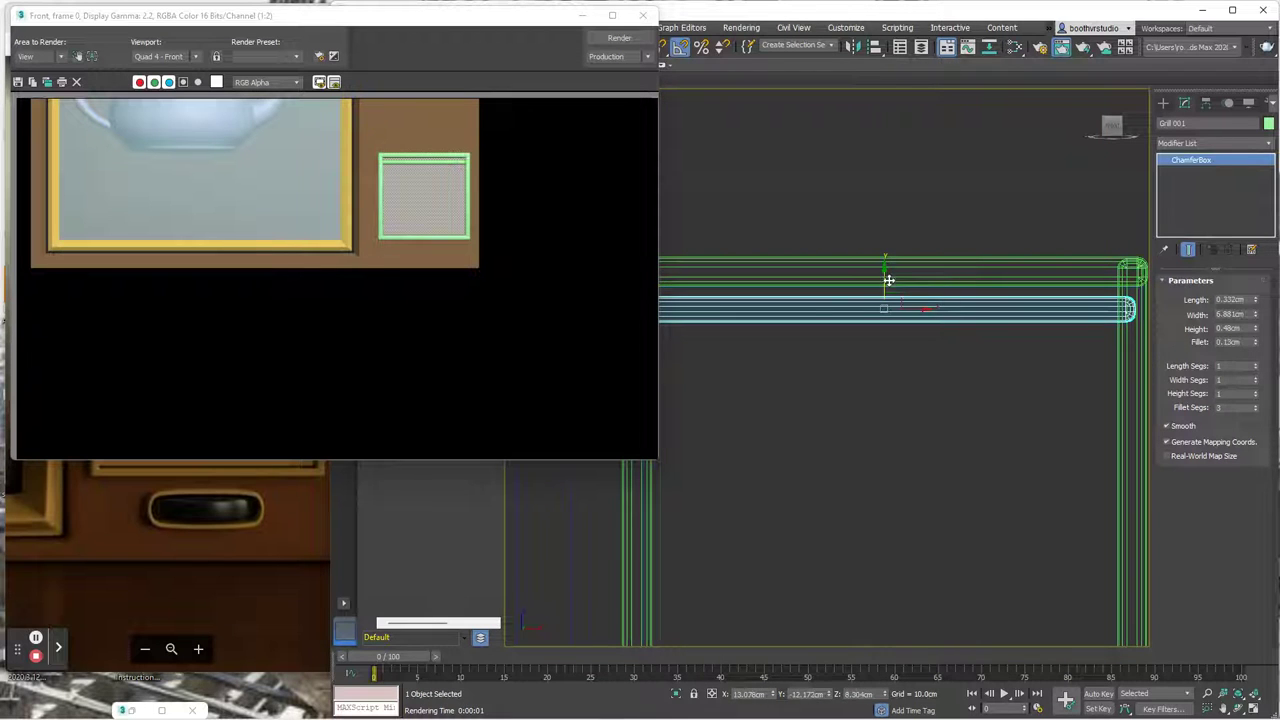
{"action": "left_click", "coordinate": [1082, 48]}
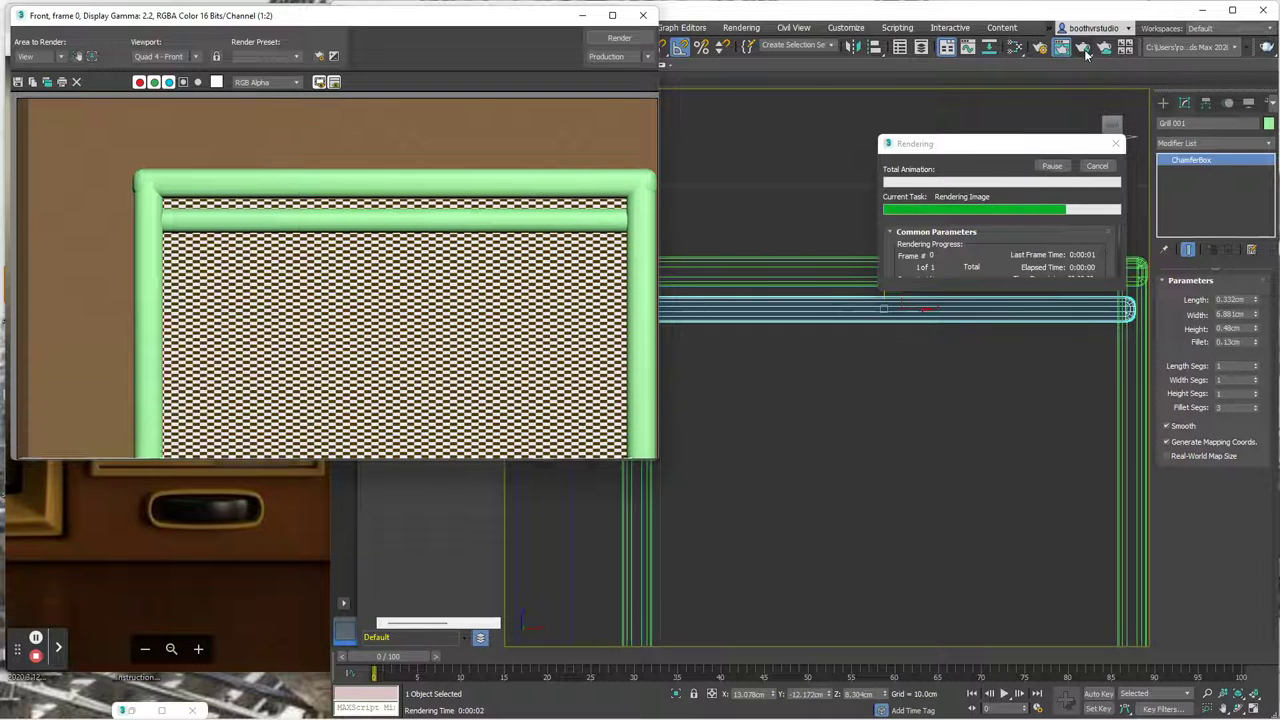
{"action": "left_click", "coordinate": [1085, 50]}
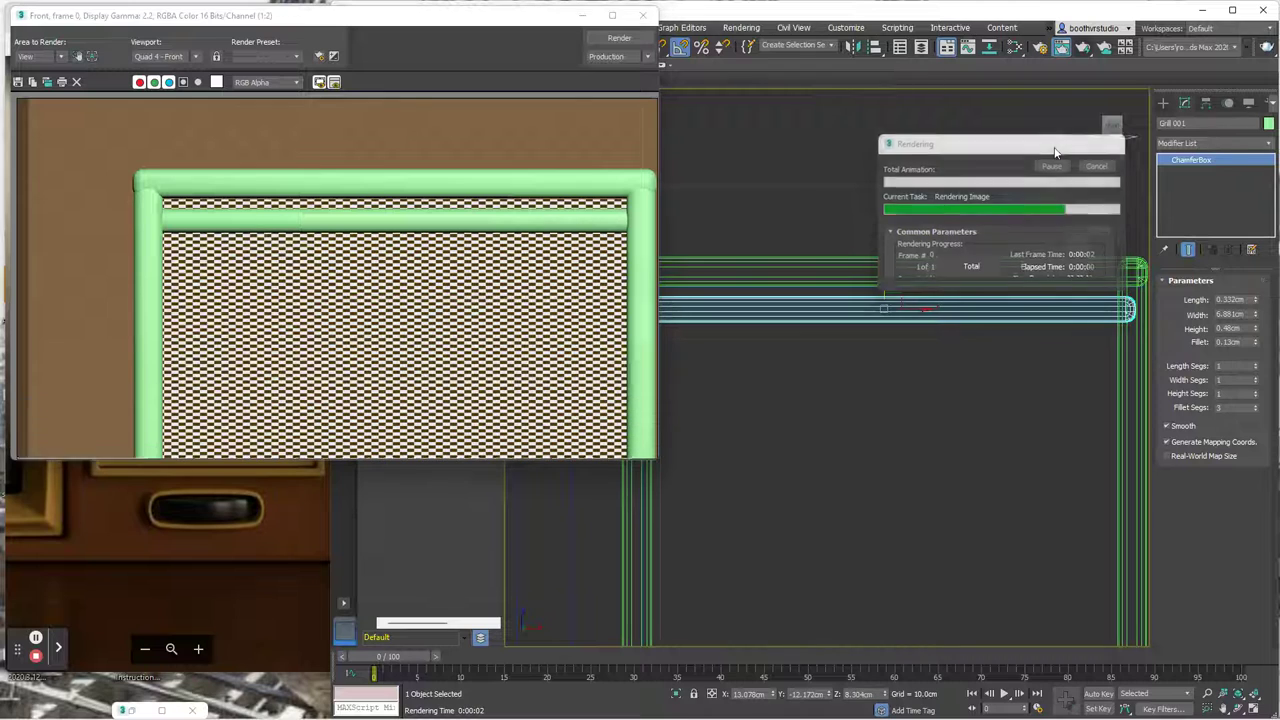
{"action": "scroll", "coordinate": [1006, 211], "scroll_direction": "down", "scroll_amount": 5}
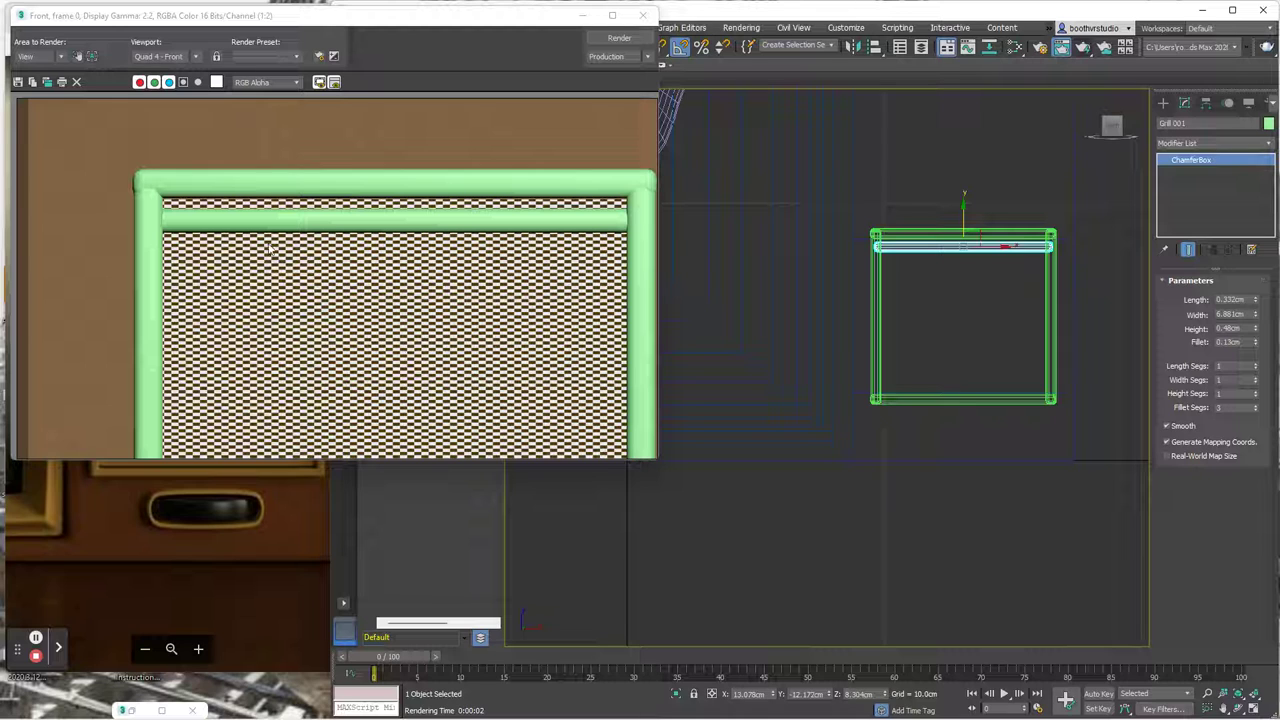
{"action": "scroll", "coordinate": [994, 289], "scroll_direction": "down", "scroll_amount": 2}
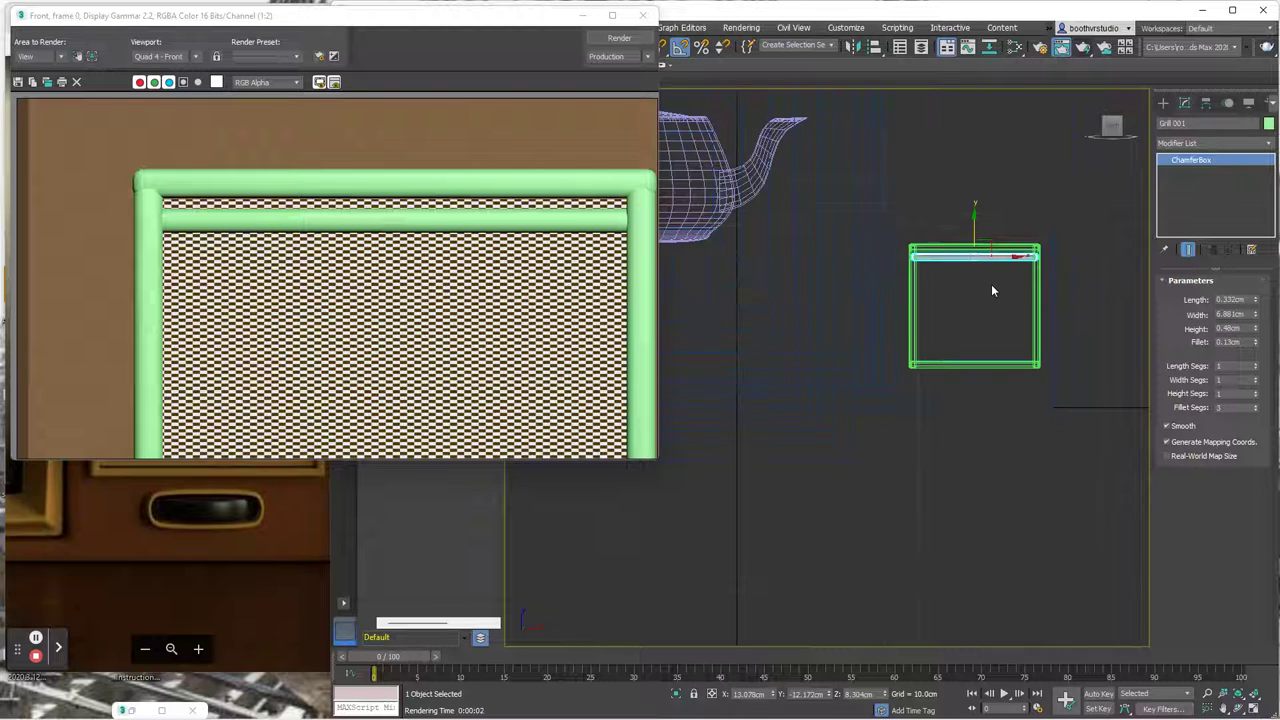
{"action": "left_click", "coordinate": [1104, 47]}
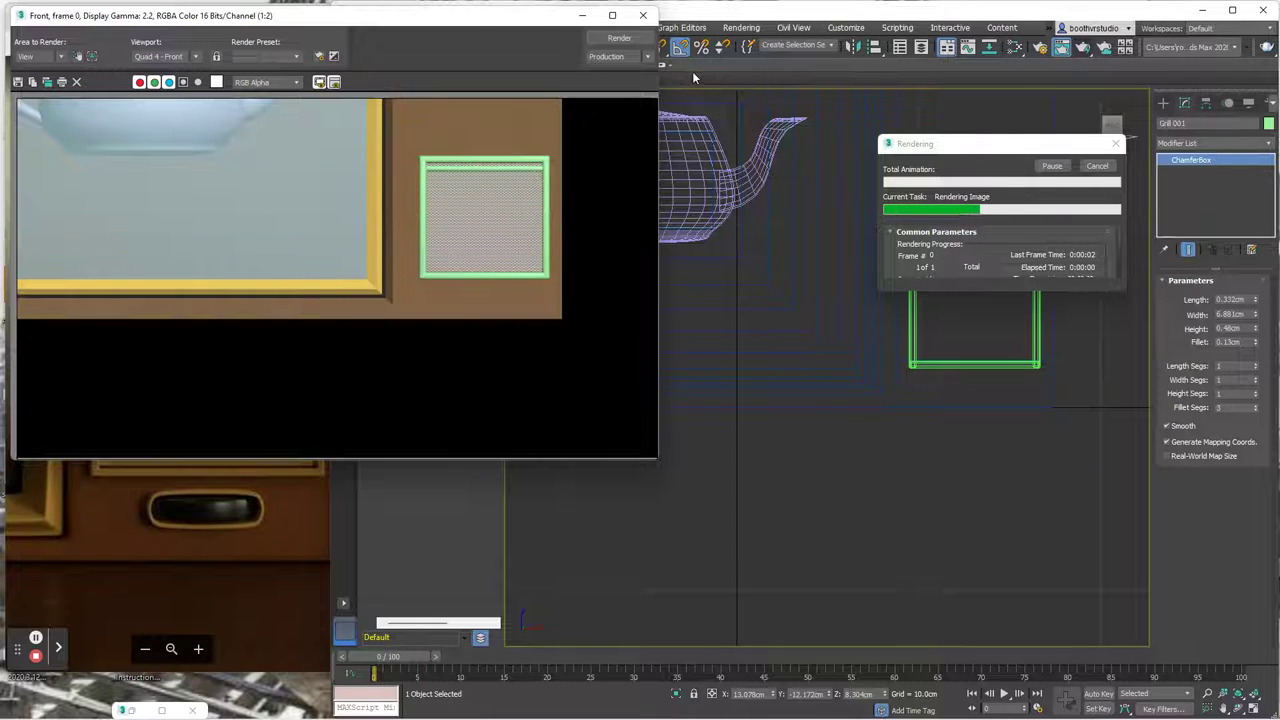
- Hide the render window and frame the Grill 001 bar in a Perspective view
{"action": "left_click", "coordinate": [585, 19]}
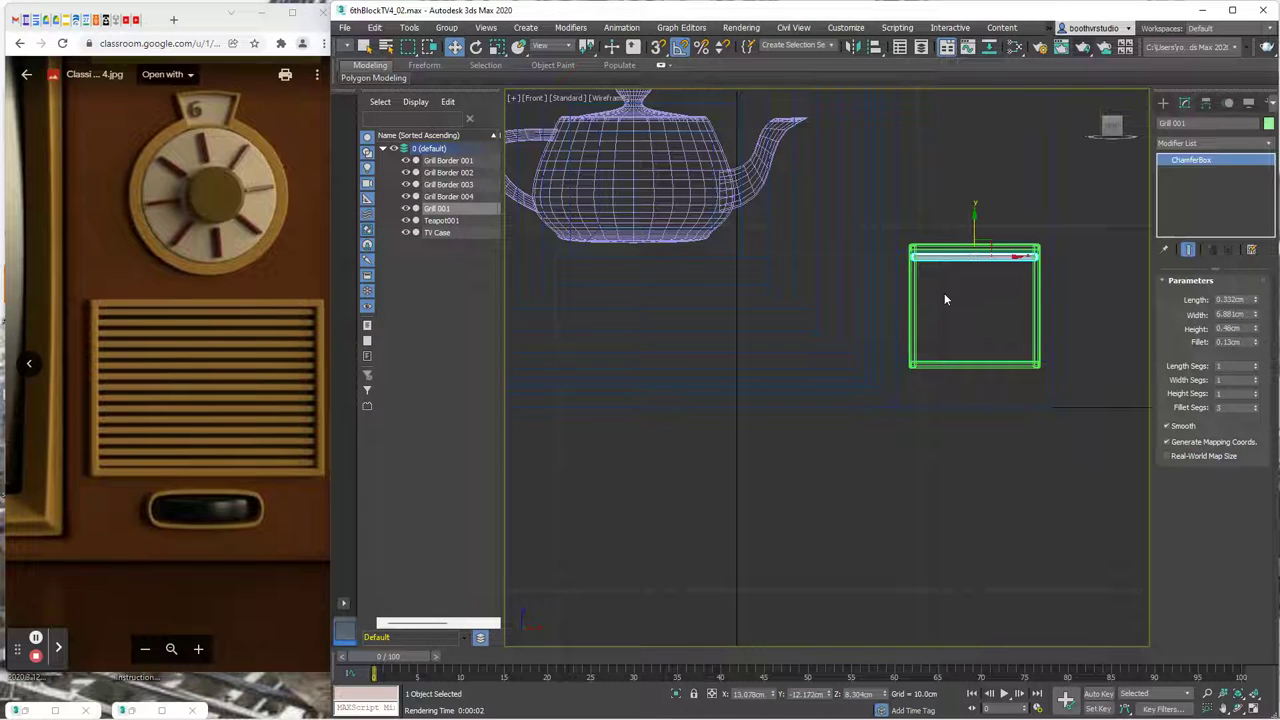
{"action": "key", "text": "z"}
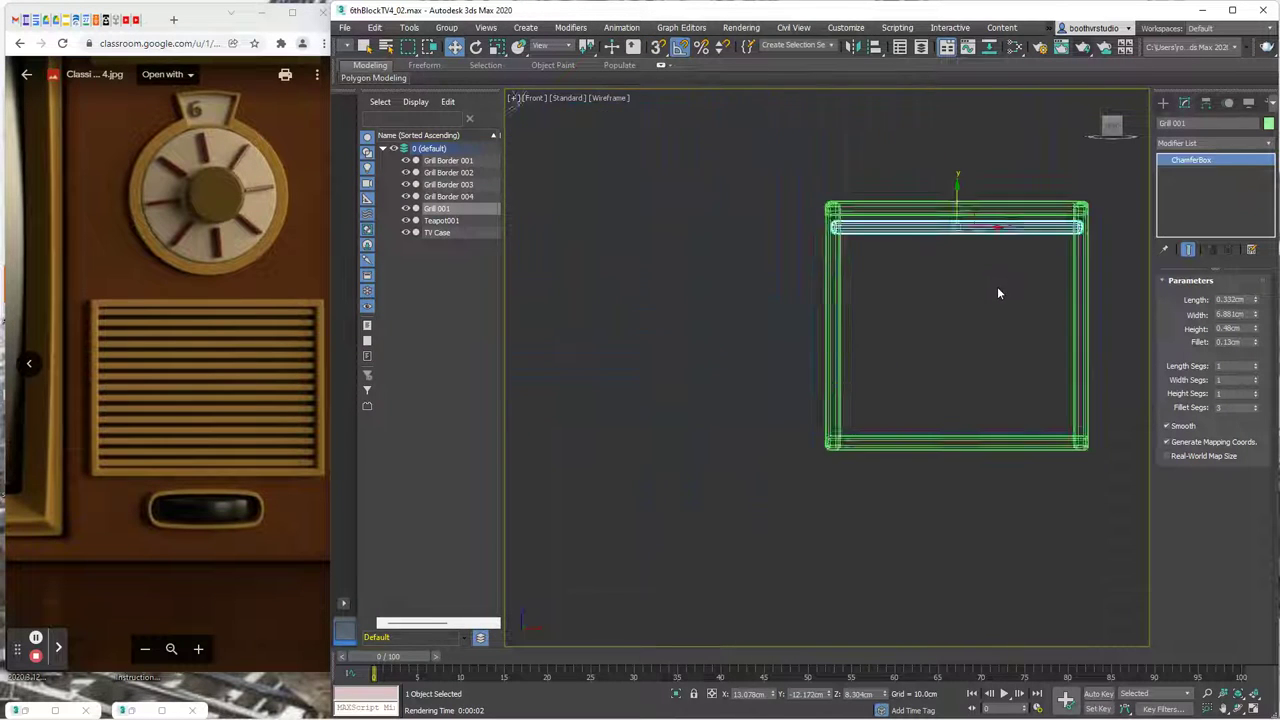
{"action": "middle_click_drag", "start_coordinate": [1027, 251], "coordinate": [917, 266]}
{"action": "key", "text": "p"}
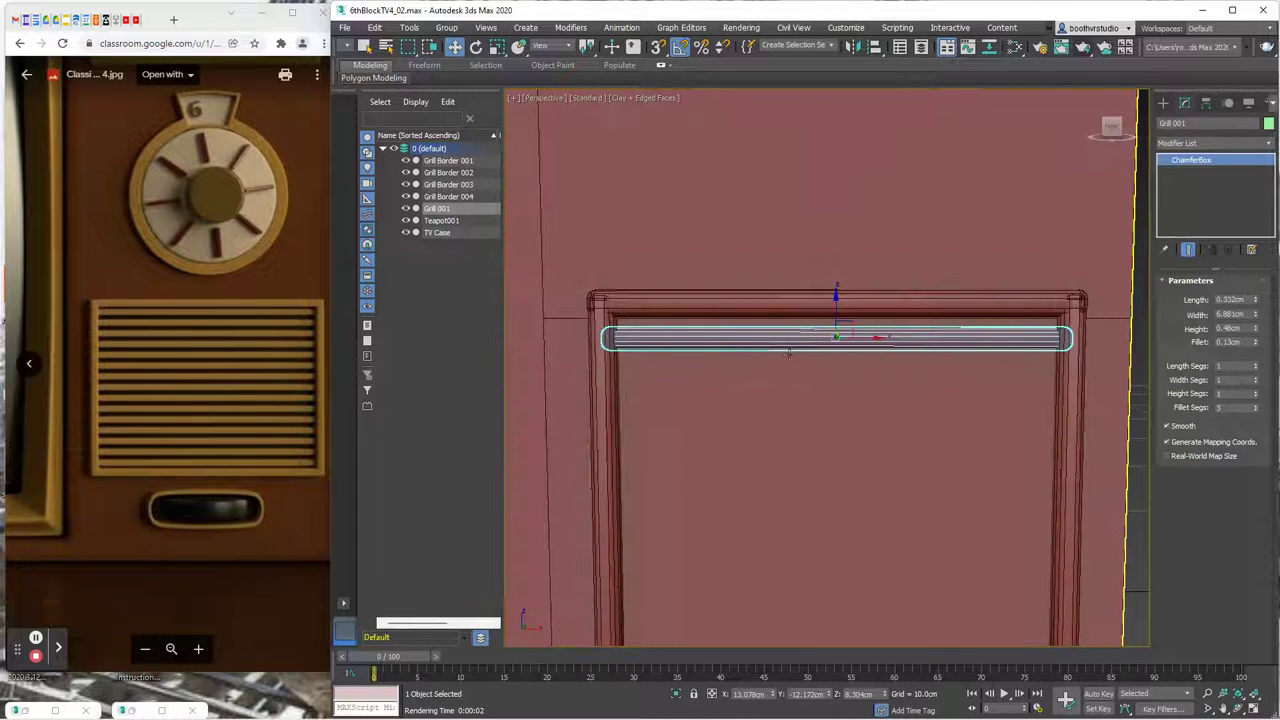
{"action": "middle_click_drag", "start_coordinate": [754, 377], "coordinate": [869, 386], "text": "alt"}
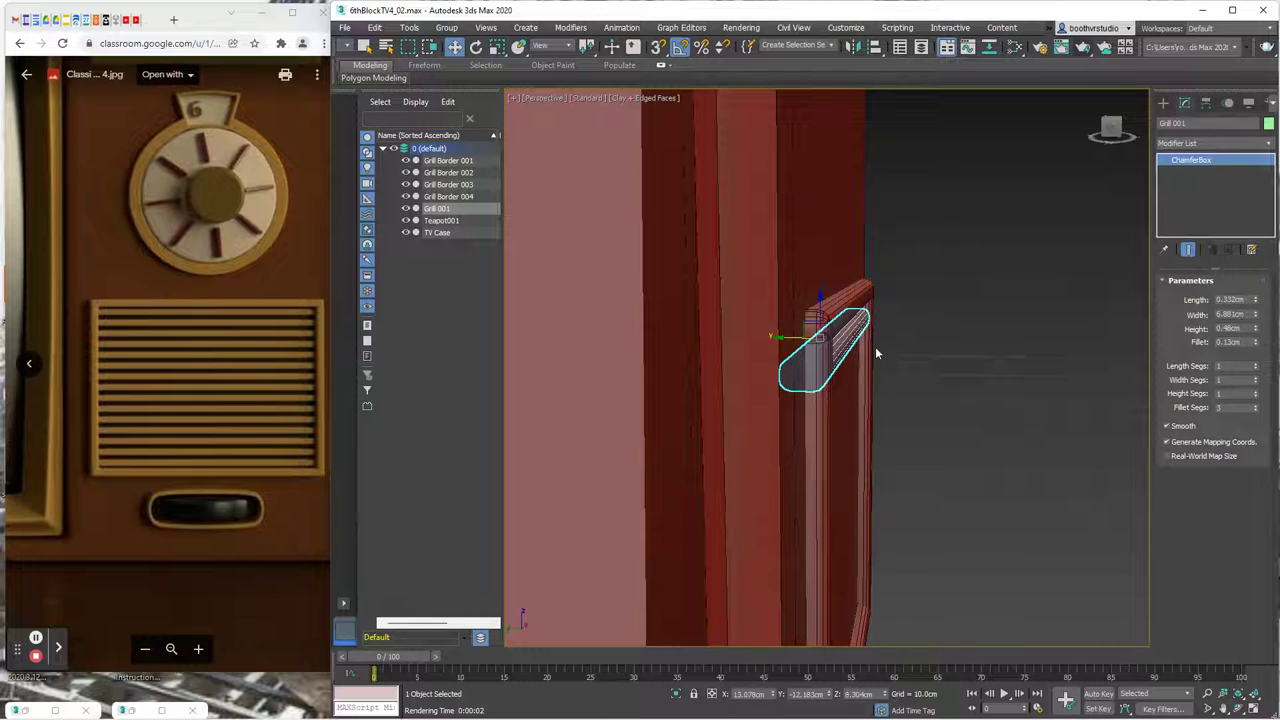
{"action": "middle_click_drag", "start_coordinate": [875, 346], "coordinate": [862, 337], "text": "alt"}
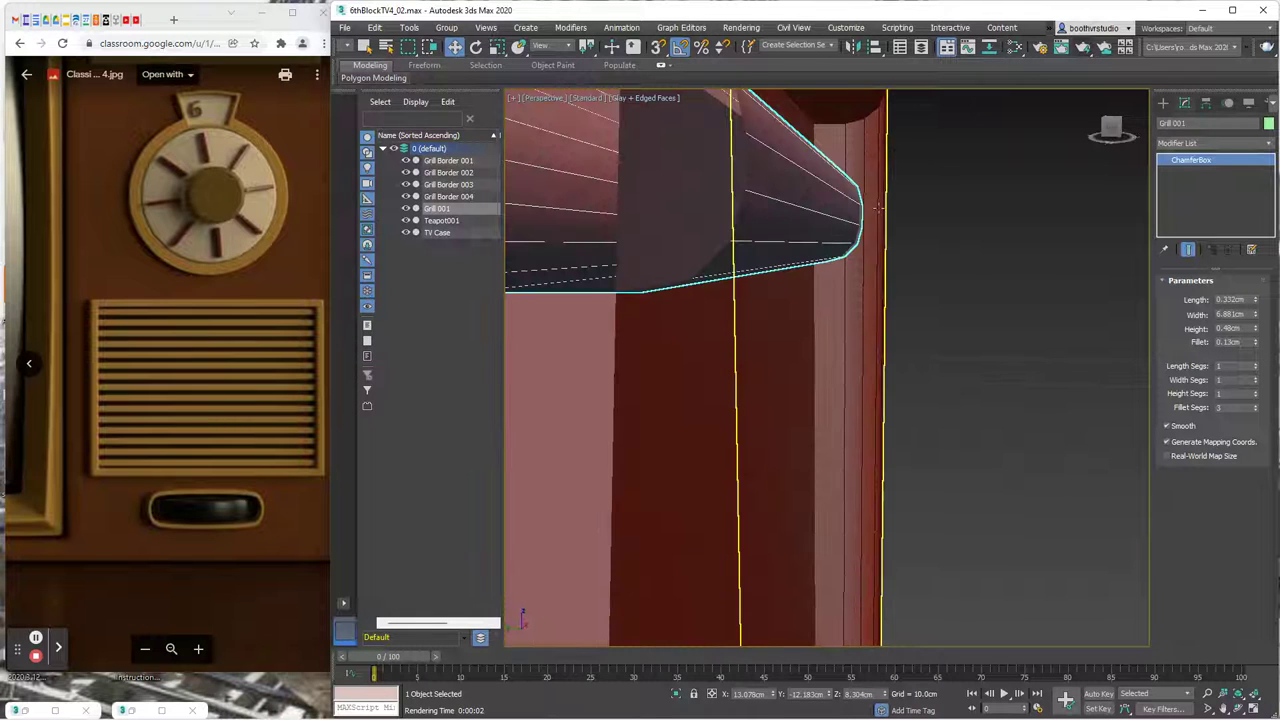
{"action": "scroll", "coordinate": [874, 234], "scroll_direction": "down", "scroll_amount": 8}
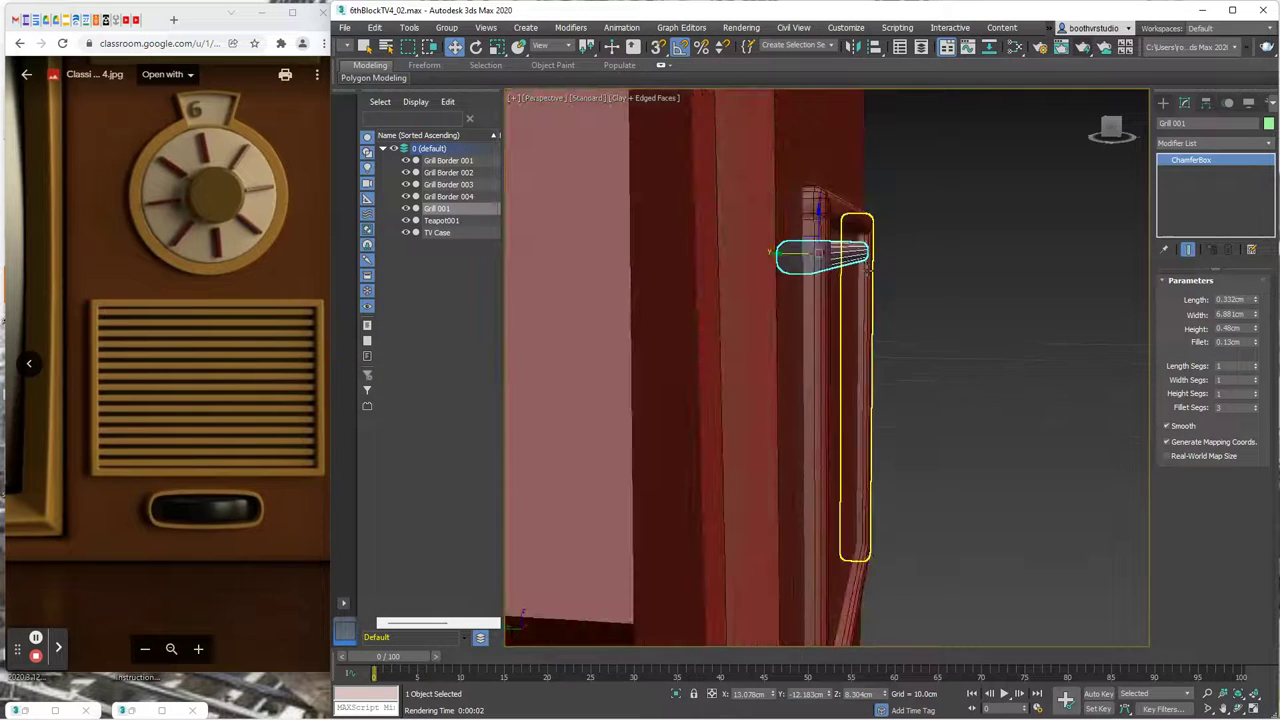
{"action": "middle_click_drag", "start_coordinate": [873, 304], "coordinate": [756, 311], "text": "alt"}
{"action": "scroll", "coordinate": [848, 225], "scroll_direction": "up", "scroll_amount": 3}
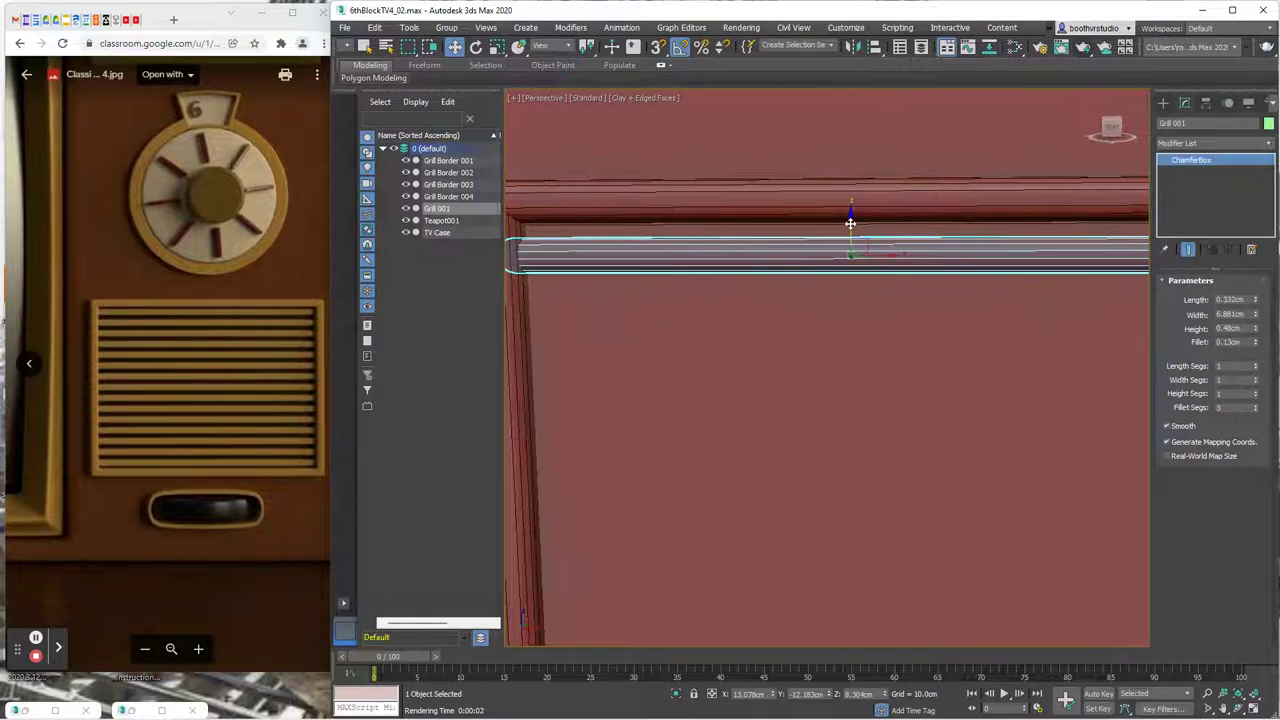
- Lower Grill 001 to Z 7.921 cm, just beneath the top border
{"action": "left_click_drag", "start_coordinate": [850, 223], "coordinate": [852, 218]}
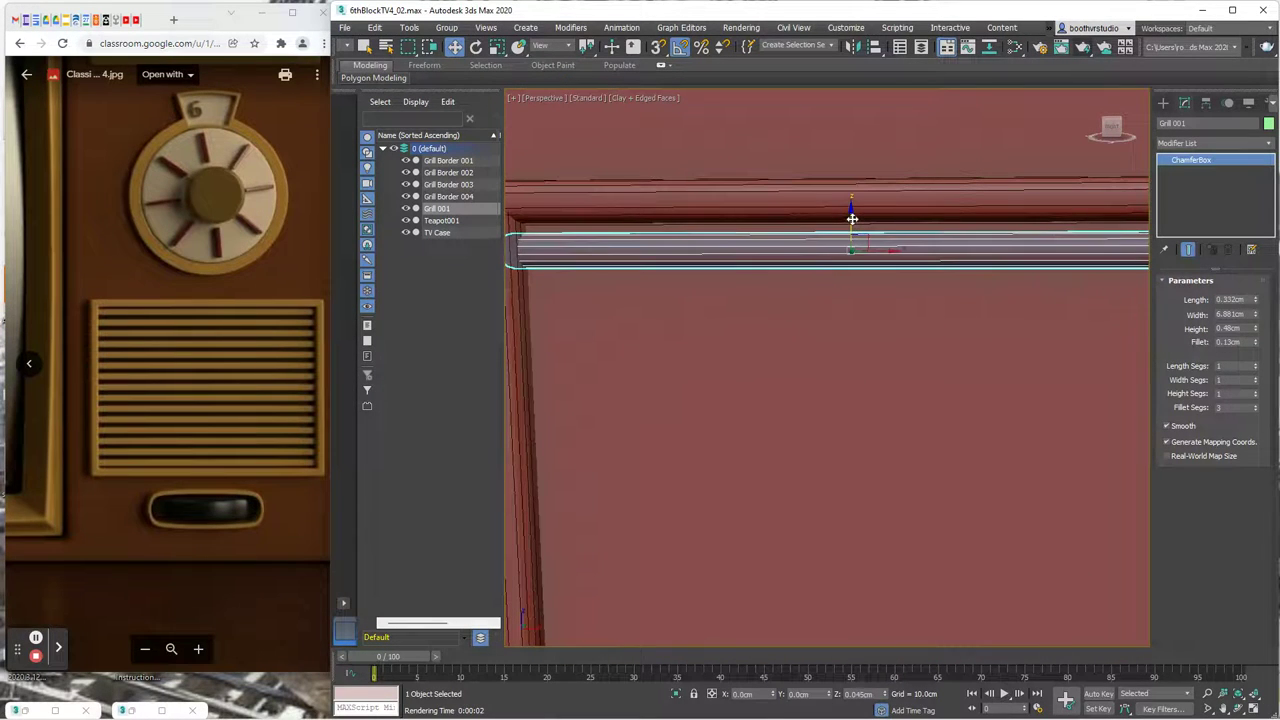
{"action": "scroll", "coordinate": [868, 303], "scroll_direction": "down", "scroll_amount": 5}
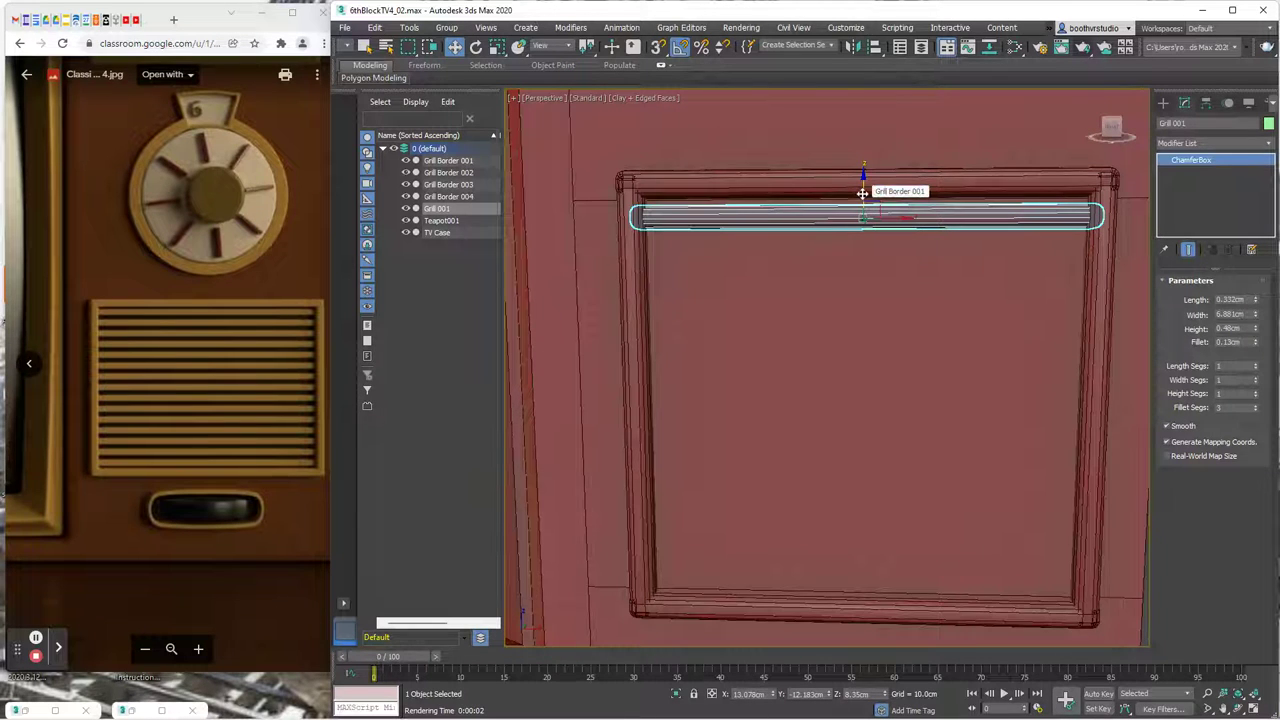
{"action": "left_click_drag", "start_coordinate": [865, 190], "coordinate": [871, 219]}
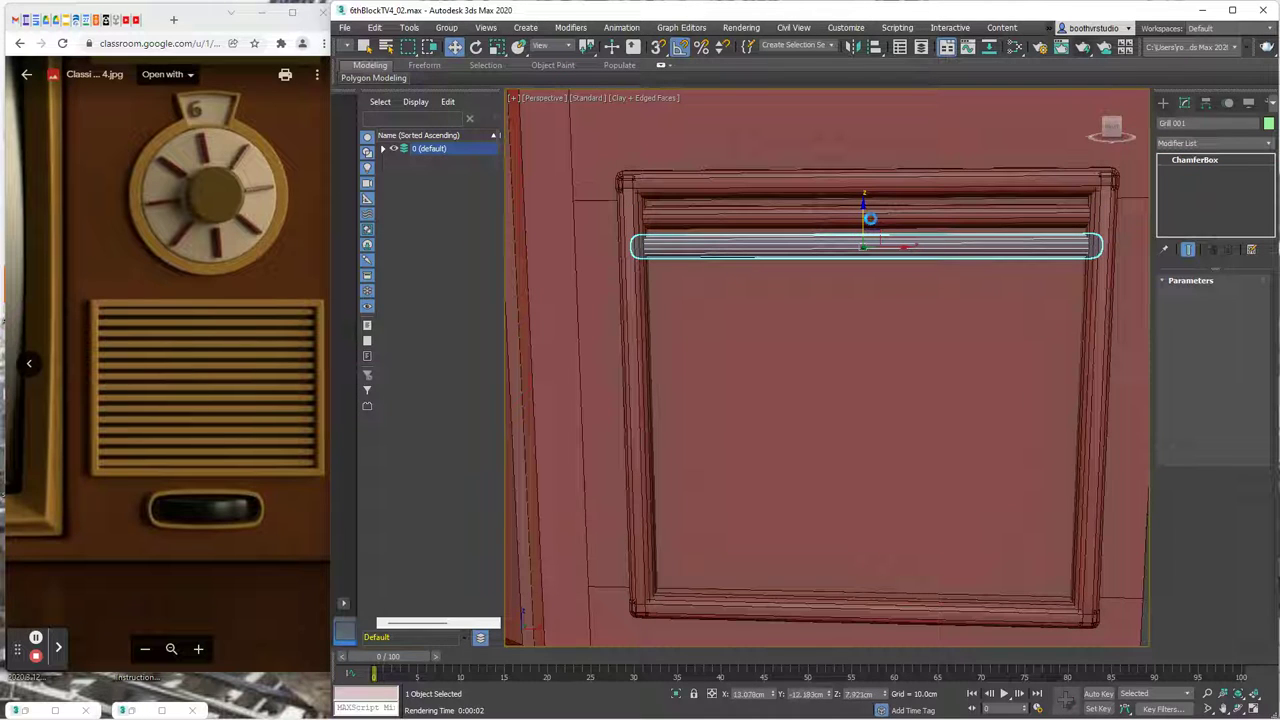
- Clone Grill 001 as 13 copies, creating Grill 002 through Grill 014
{"action": "key", "text": "ctrl+v"}
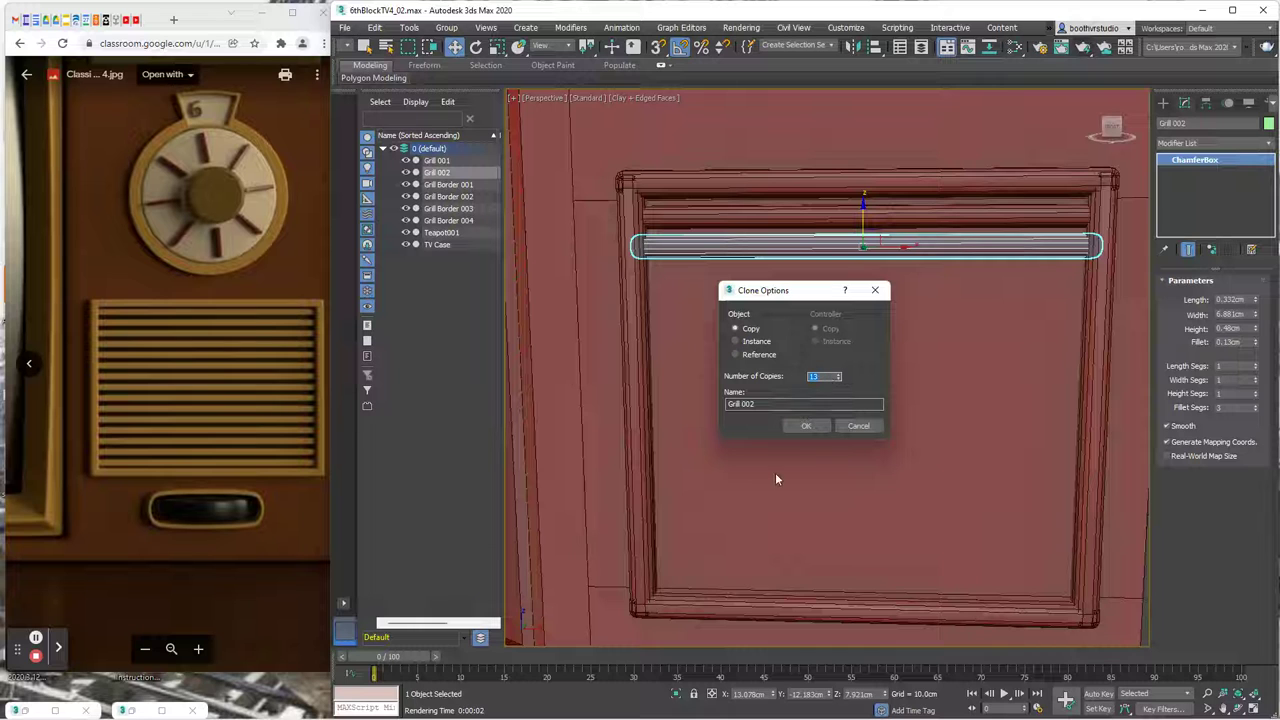
{"action": "left_click", "coordinate": [805, 427]}
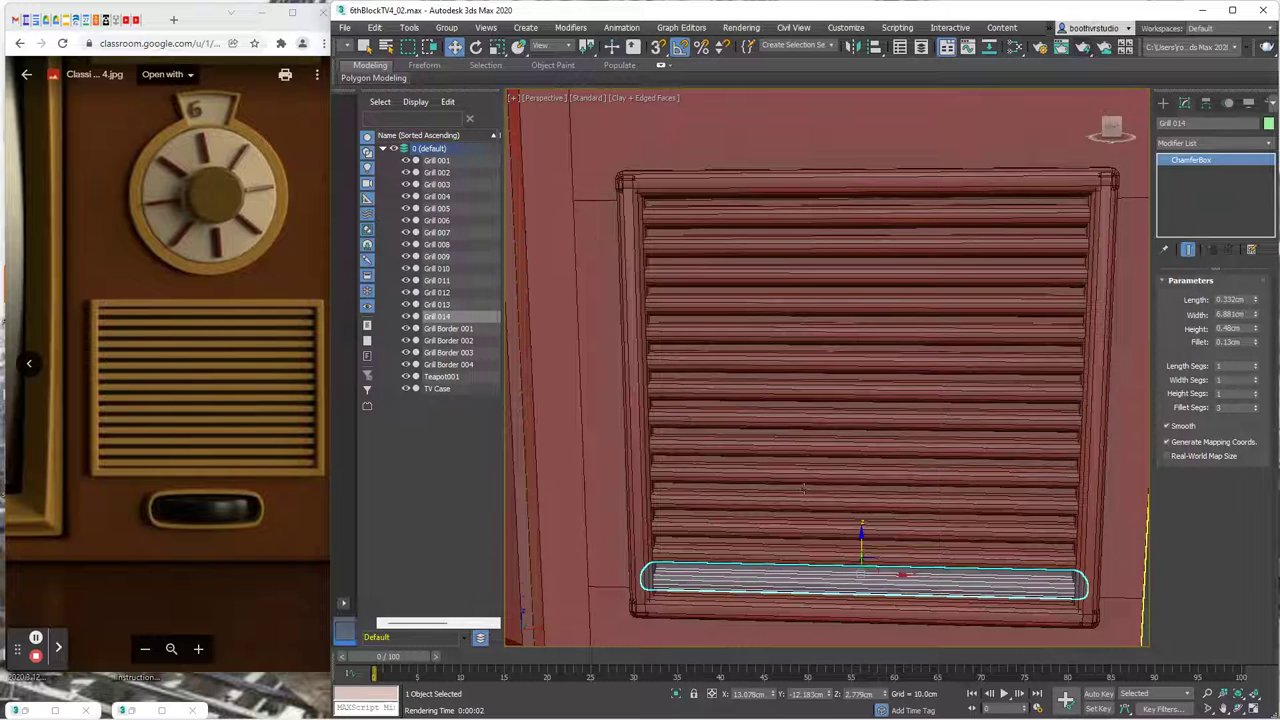
{"action": "scroll", "coordinate": [826, 530], "scroll_direction": "up", "scroll_amount": 3}
- Adjust the lowest slat's position and check the slat spacing from the side
{"action": "left_click_drag", "start_coordinate": [827, 529], "coordinate": [852, 554]}
{"action": "scroll", "coordinate": [849, 553], "scroll_direction": "down", "scroll_amount": 3}
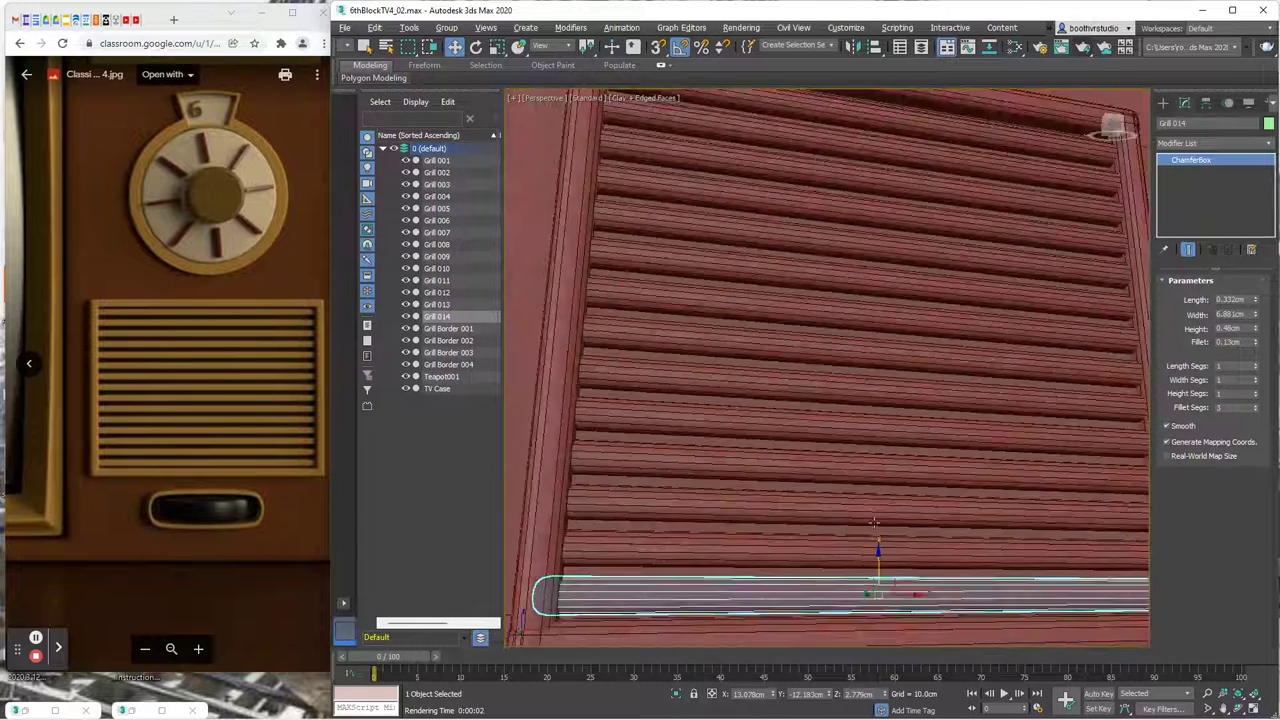
{"action": "middle_click_drag", "start_coordinate": [849, 553], "coordinate": [860, 530], "text": "alt"}
{"action": "scroll", "coordinate": [860, 530], "scroll_direction": "up", "scroll_amount": 3}
{"action": "scroll", "coordinate": [860, 530], "scroll_direction": "down", "scroll_amount": 5}
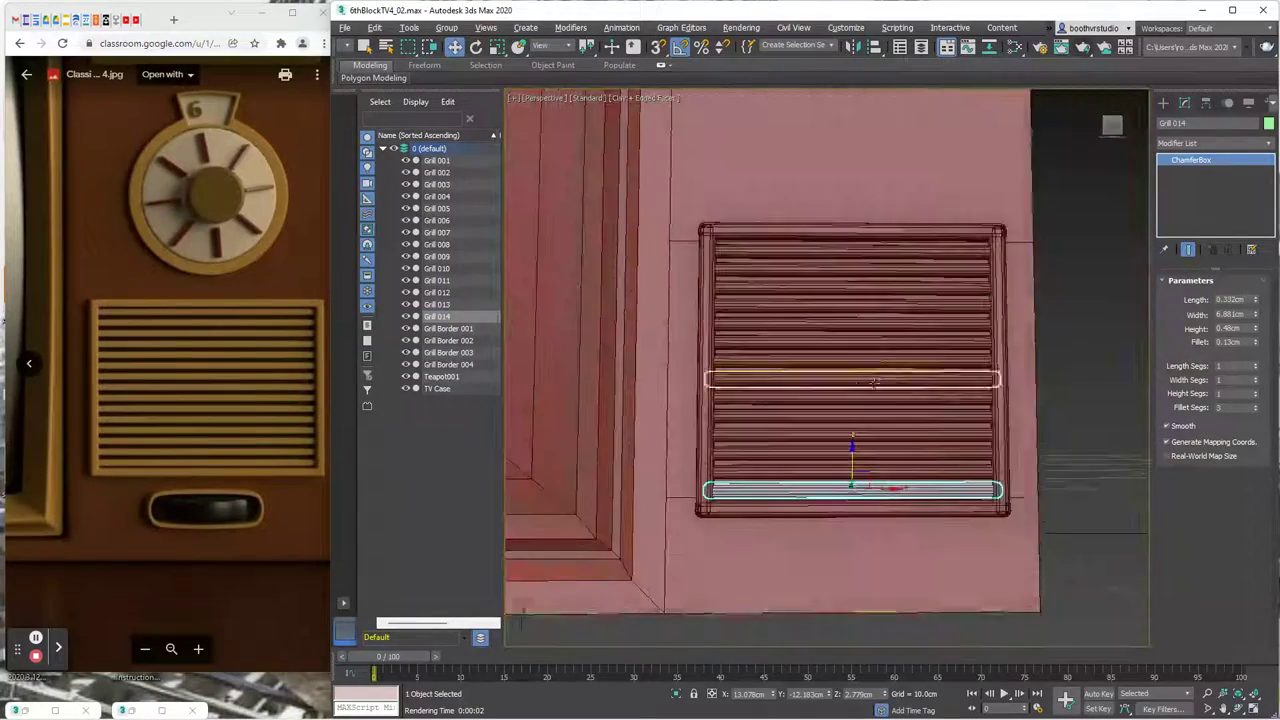
{"action": "middle_click_drag", "start_coordinate": [873, 383], "coordinate": [860, 400], "text": "alt"}
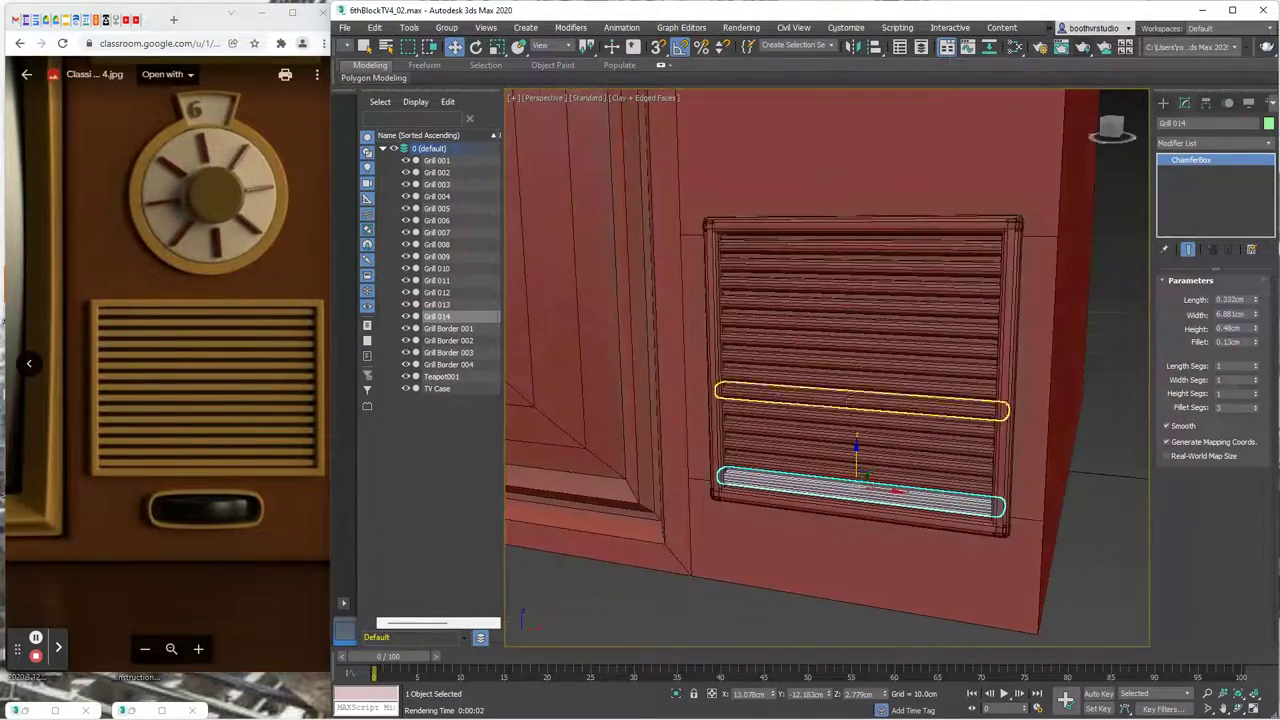
- Raise the grill cloth Checker tiling U/V to 300, then 500, rendering after each change
{"action": "left_click", "coordinate": [1084, 49]}
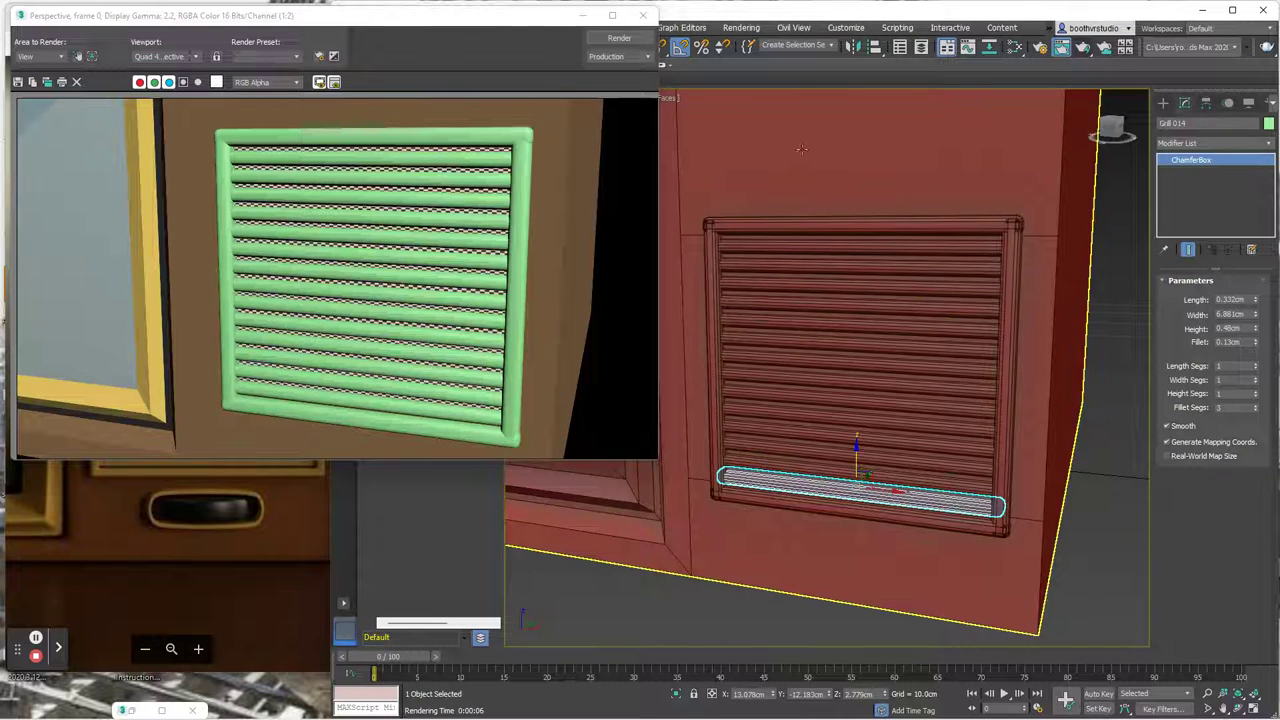
{"action": "key", "text": "m"}
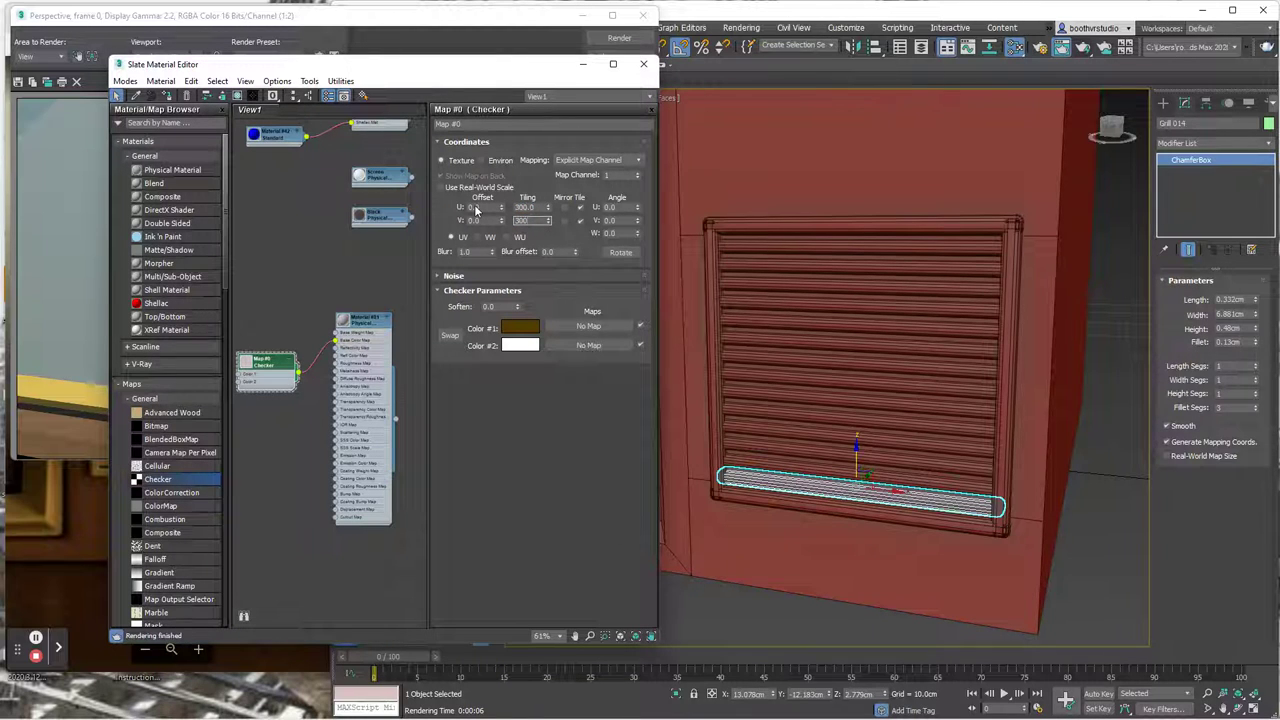
{"action": "left_click", "coordinate": [548, 276]}
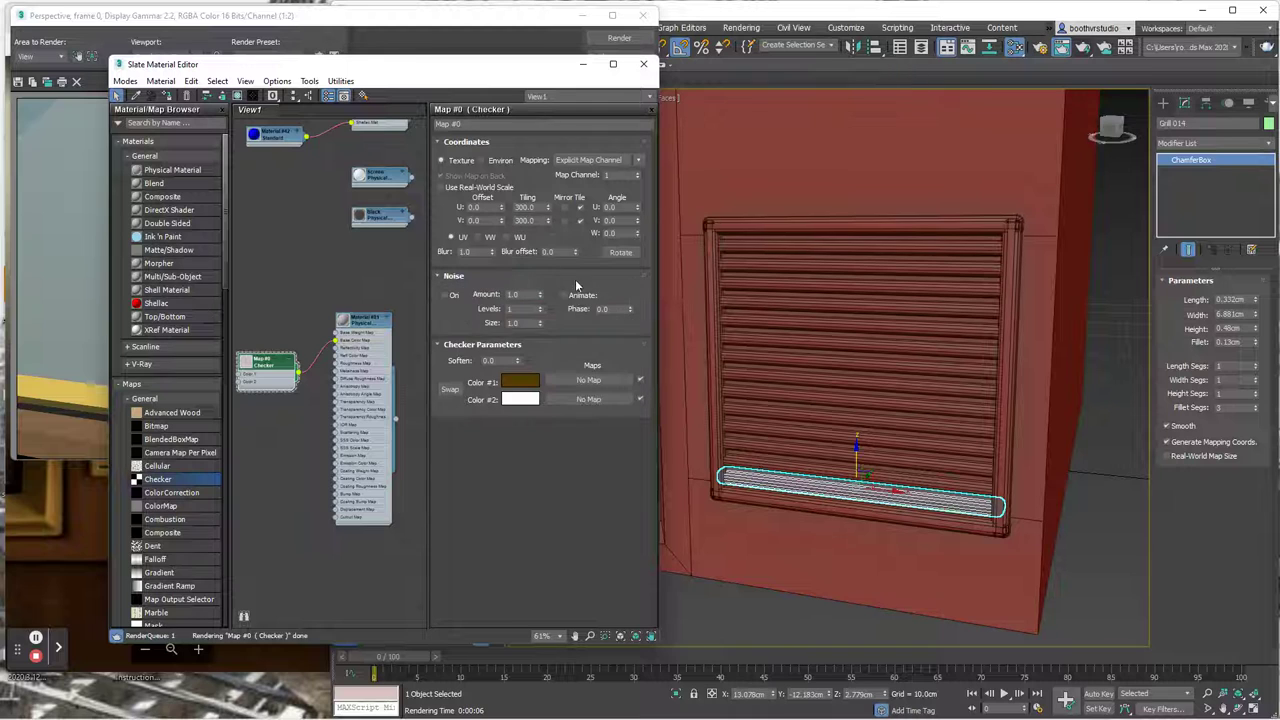
{"action": "left_click", "coordinate": [1083, 47]}
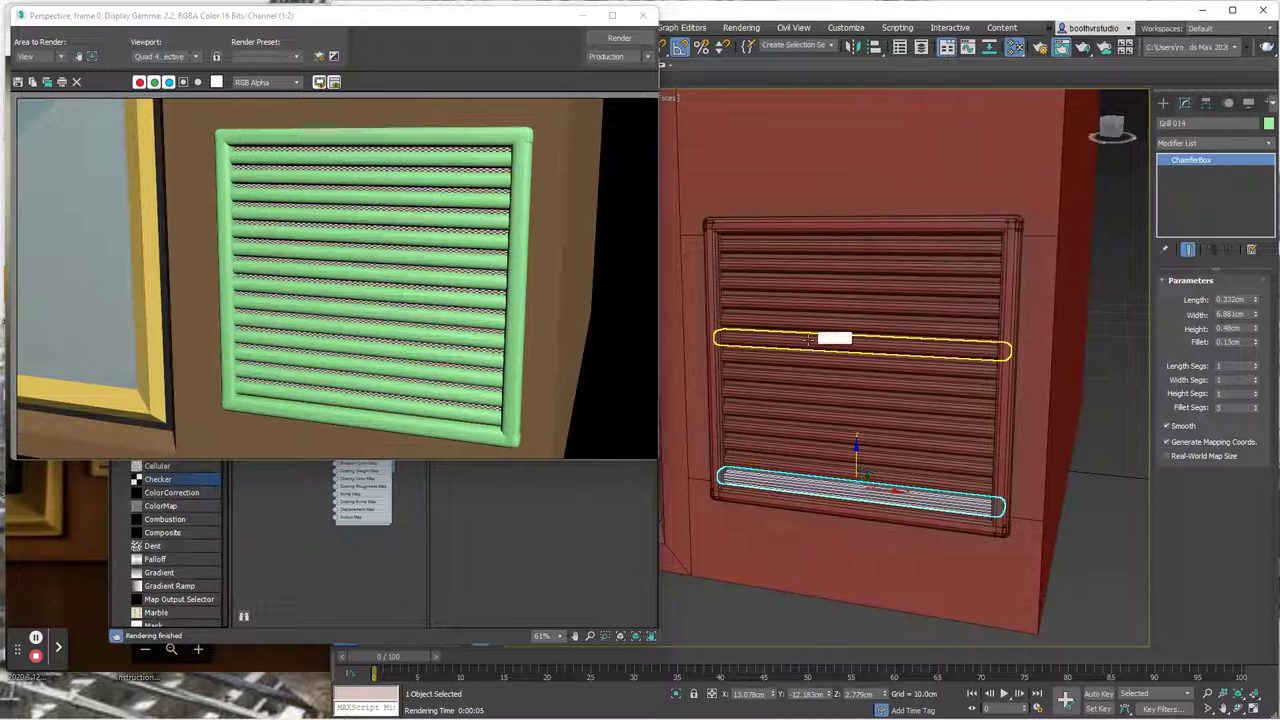
{"action": "left_click", "coordinate": [503, 487]}
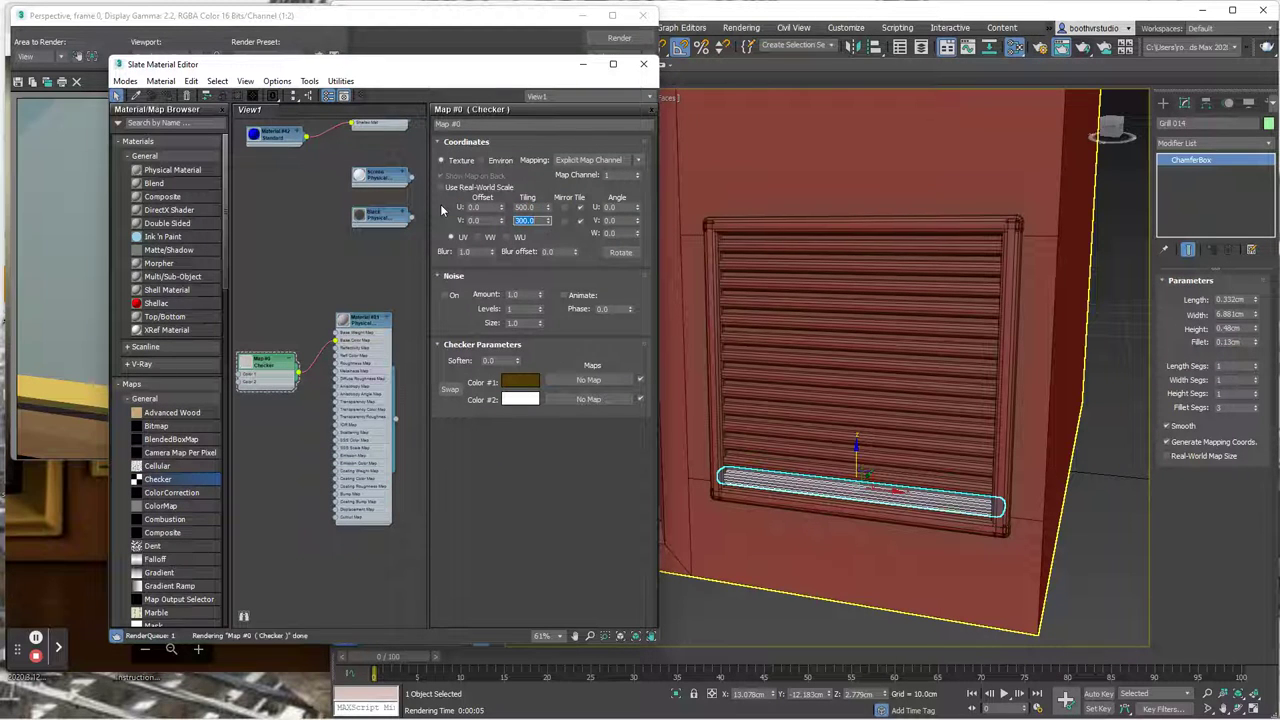
{"action": "left_click", "coordinate": [1087, 48]}
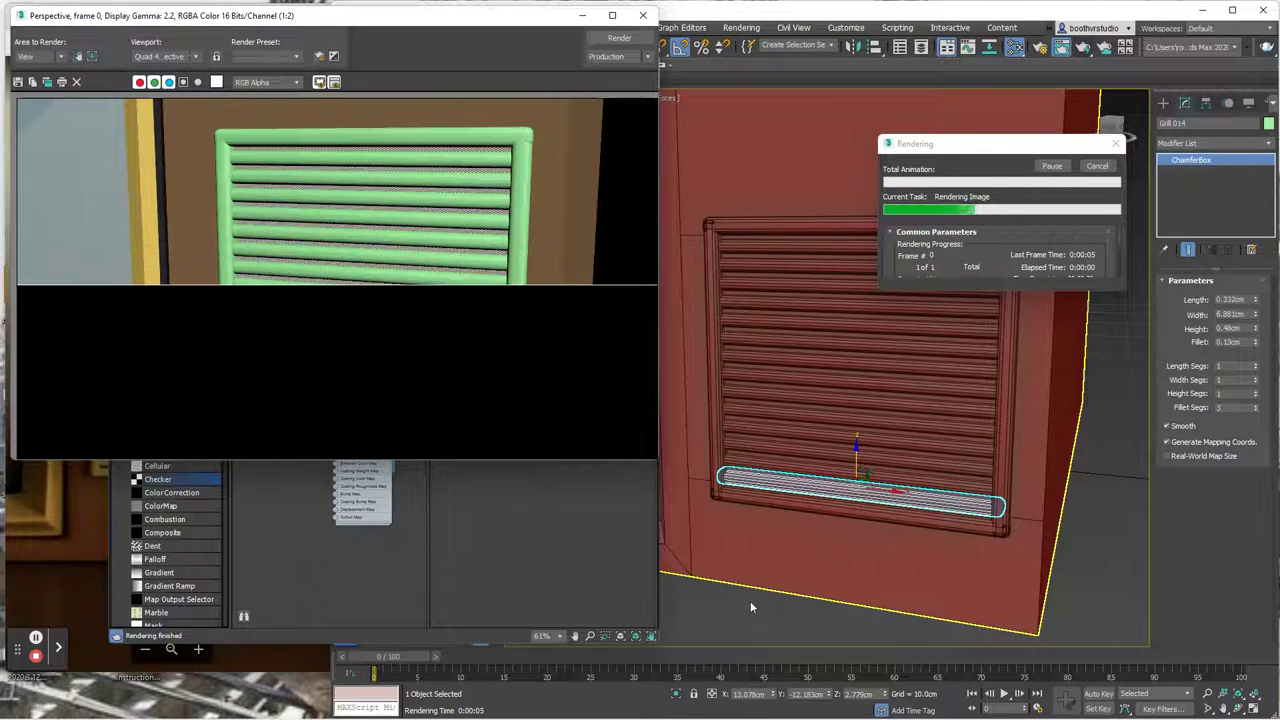
- Select TV Case and render it, then minimize the Rendered Frame Window and Slate Material Editor
{"action": "left_click", "coordinate": [838, 567]}
{"action": "scroll", "coordinate": [848, 565], "scroll_direction": "down", "scroll_amount": 5}
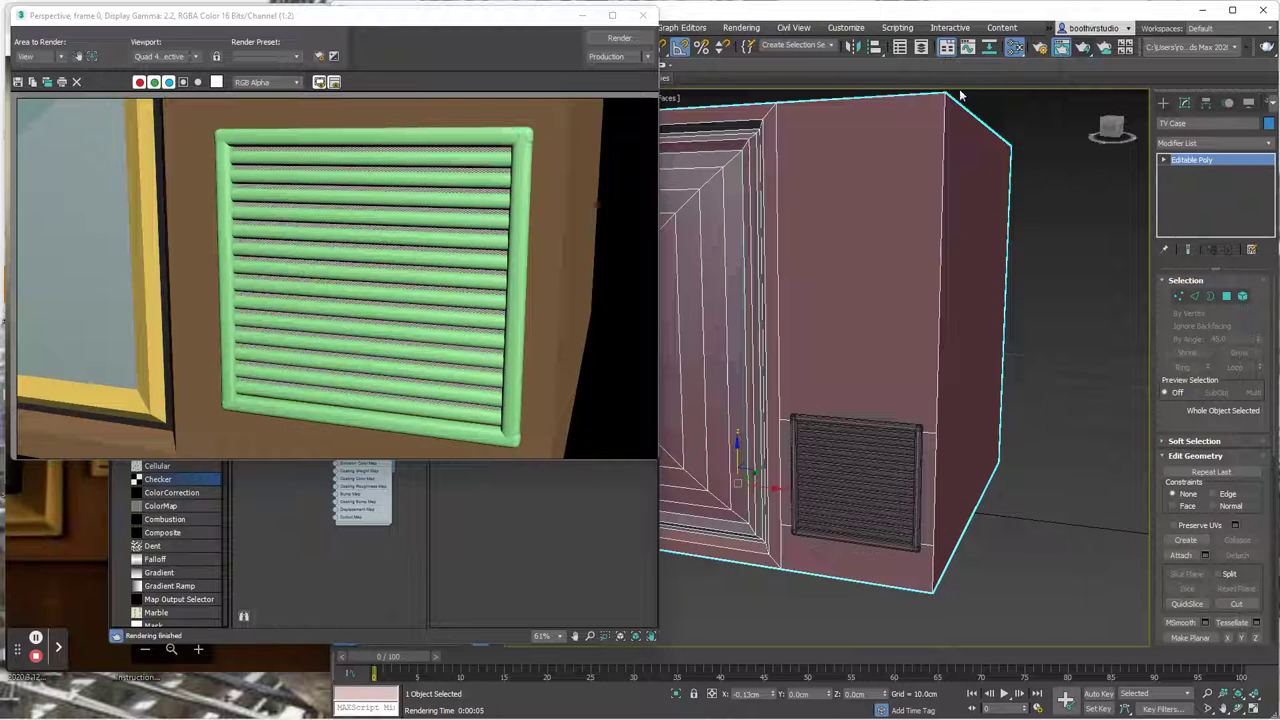
{"action": "left_click", "coordinate": [1083, 46]}
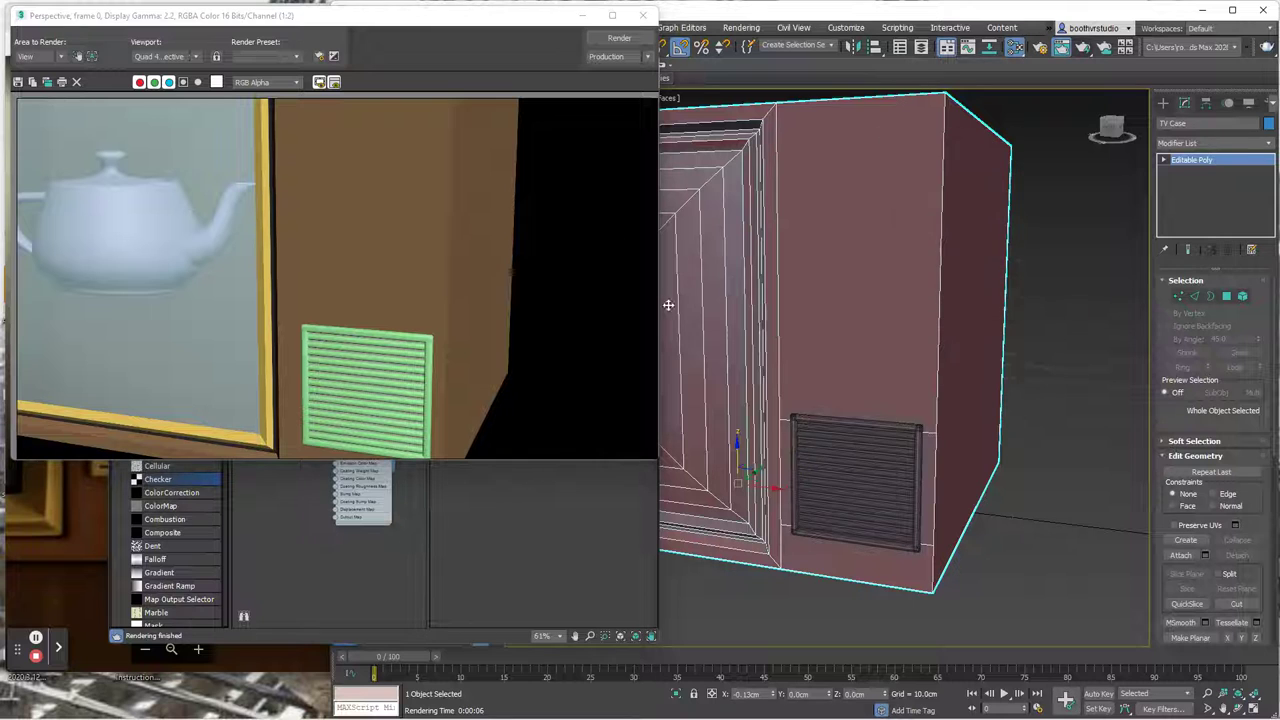
{"action": "left_click", "coordinate": [586, 18]}
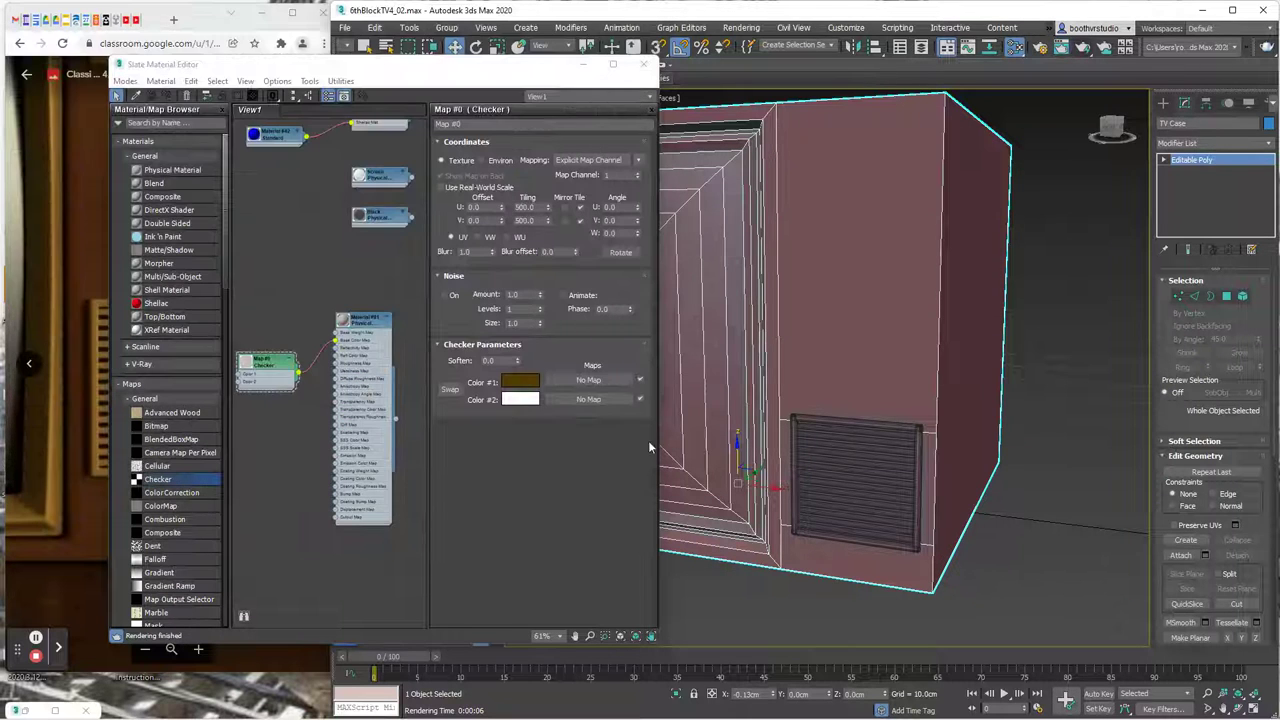
{"action": "left_click", "coordinate": [583, 65]}
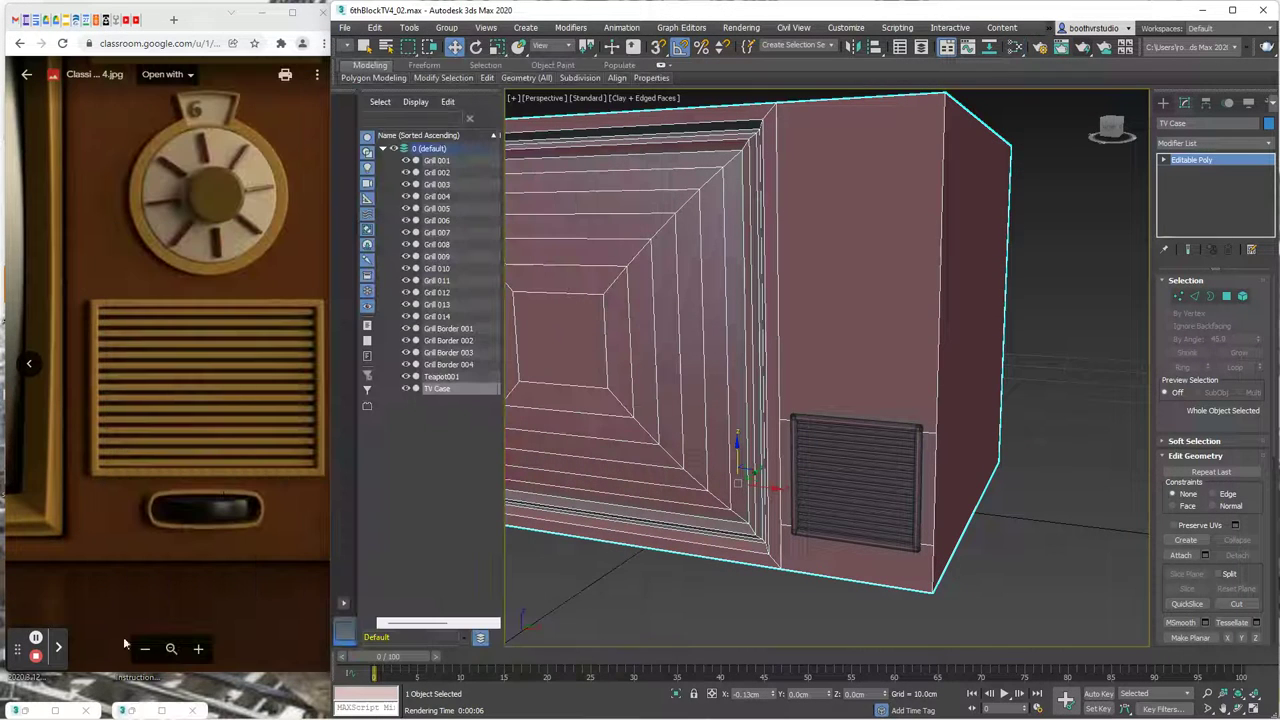